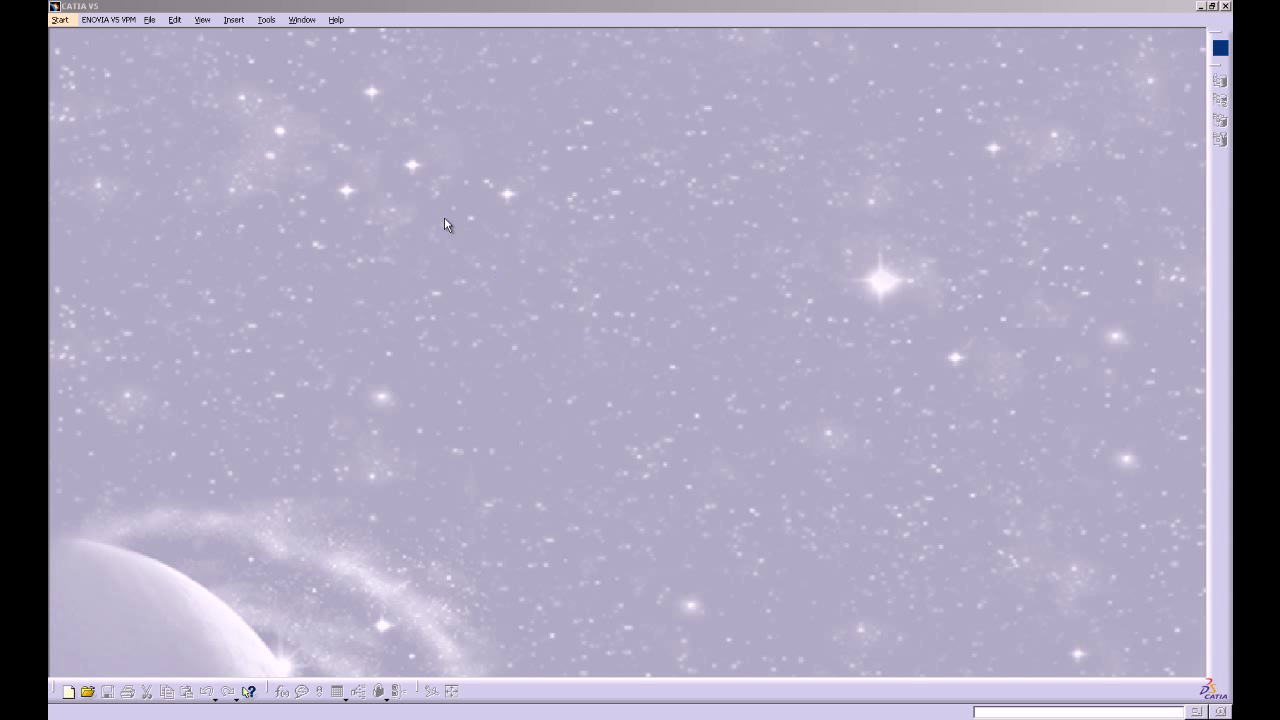
# Create a new Part Design part named 'Rod Bush Upper' and maximise its window
pyautogui.click(60, 20)
pyautogui.moveTo(75, 49)
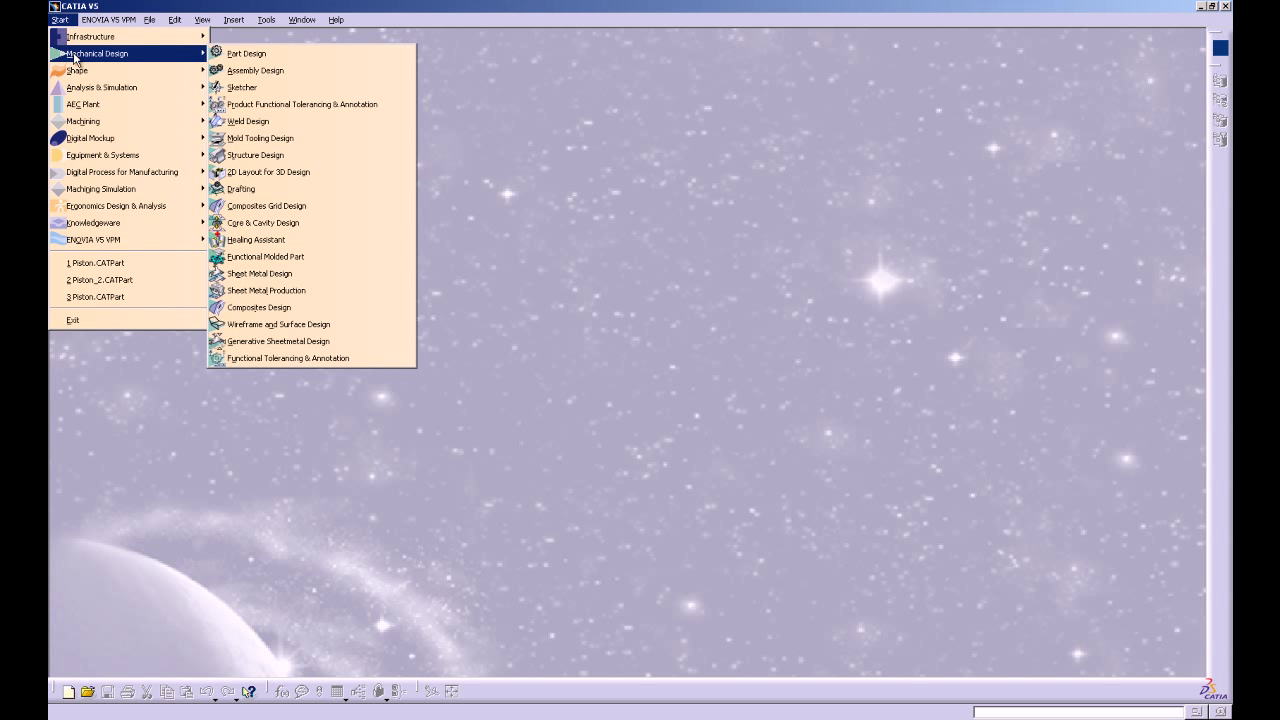
pyautogui.click(229, 53)
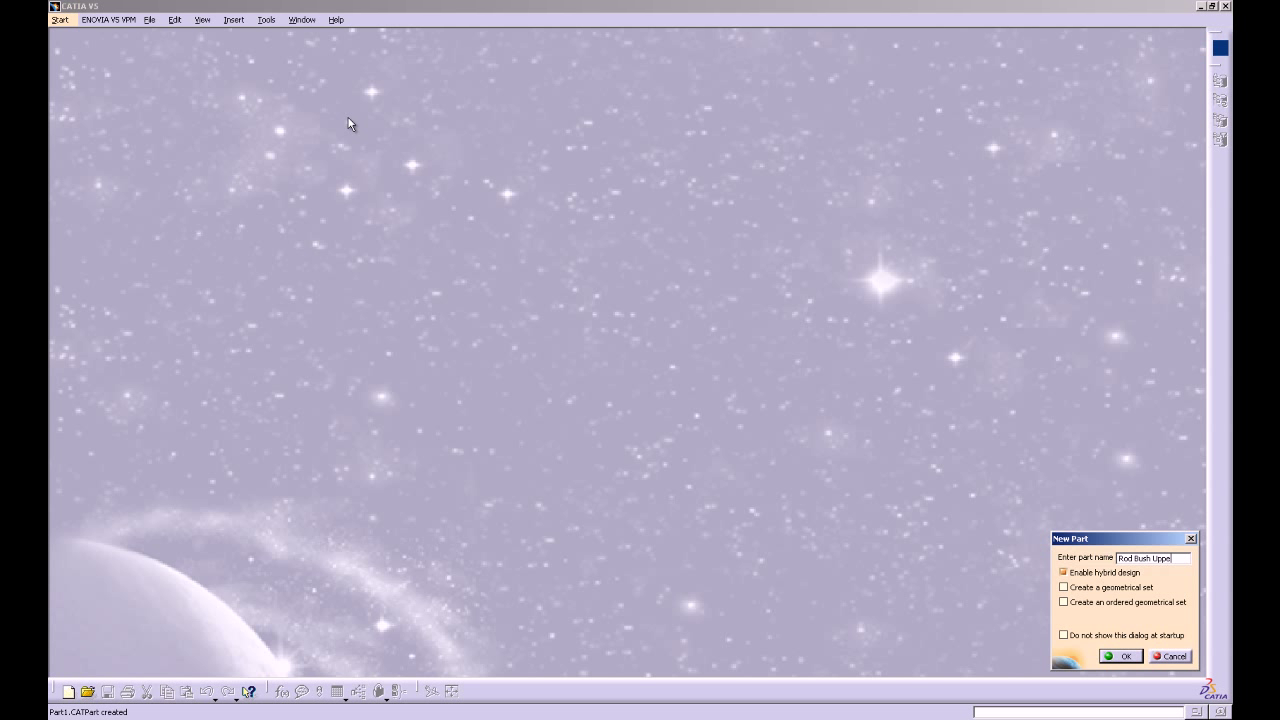
pyautogui.press('Return')
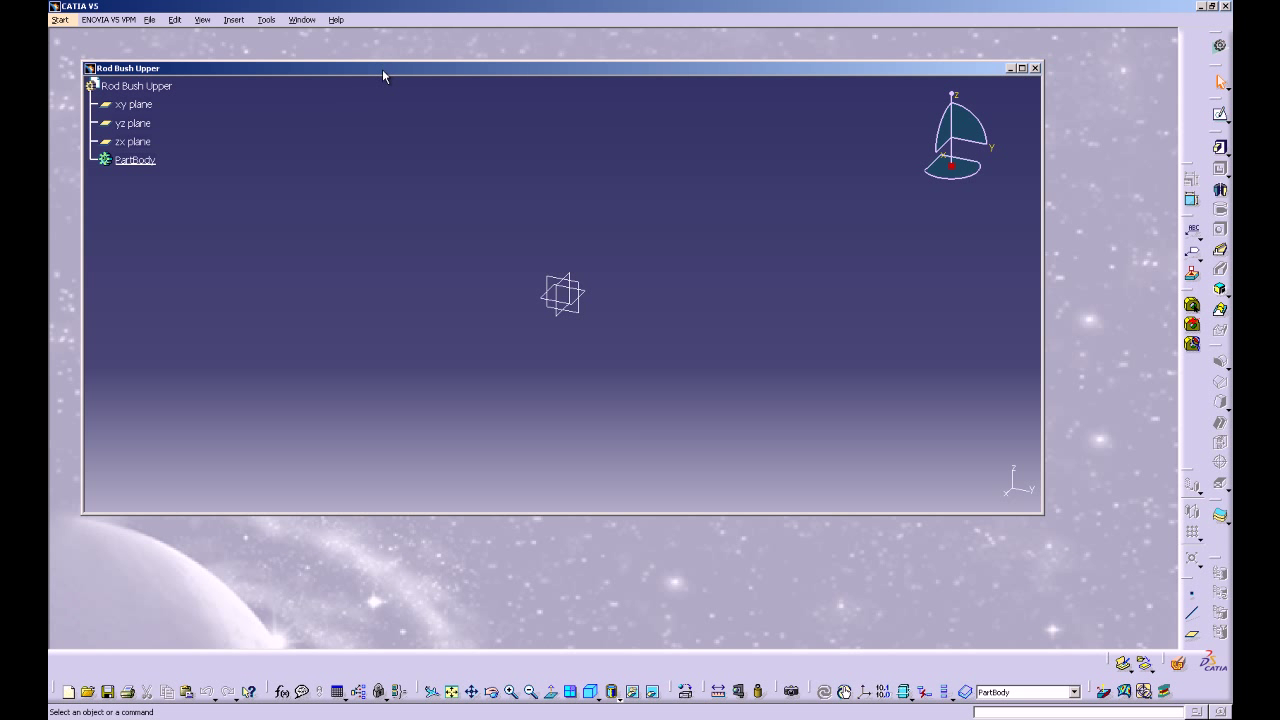
pyautogui.doubleClick(385, 70)
# On the yz plane, sketch a circle of radius 12 mm centred at the origin
pyautogui.click(100, 75)
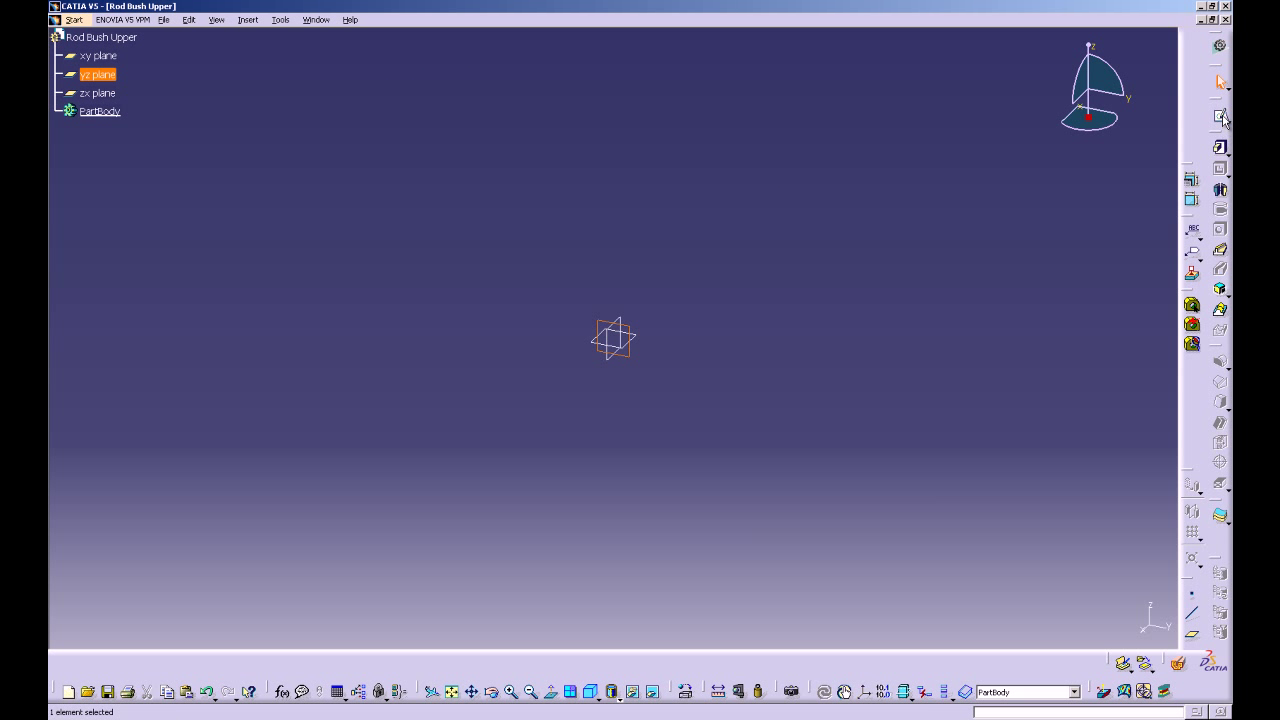
pyautogui.click(1220, 147)
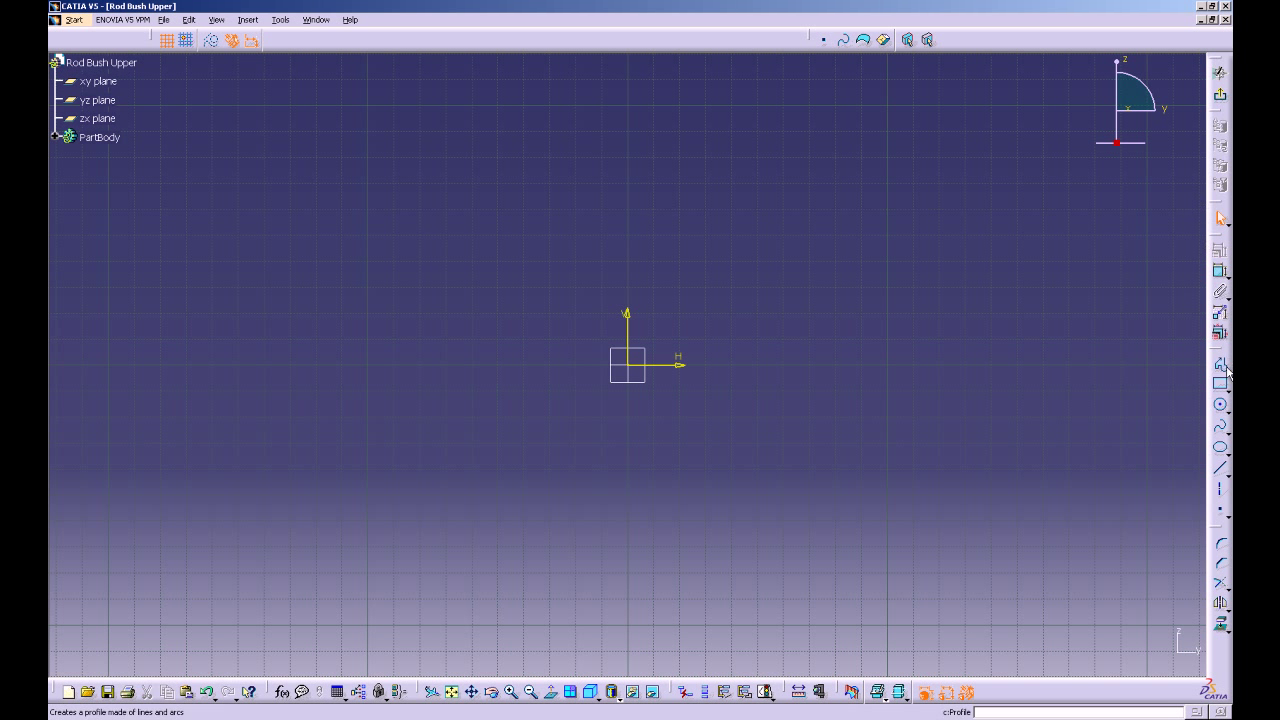
pyautogui.click(1221, 407)
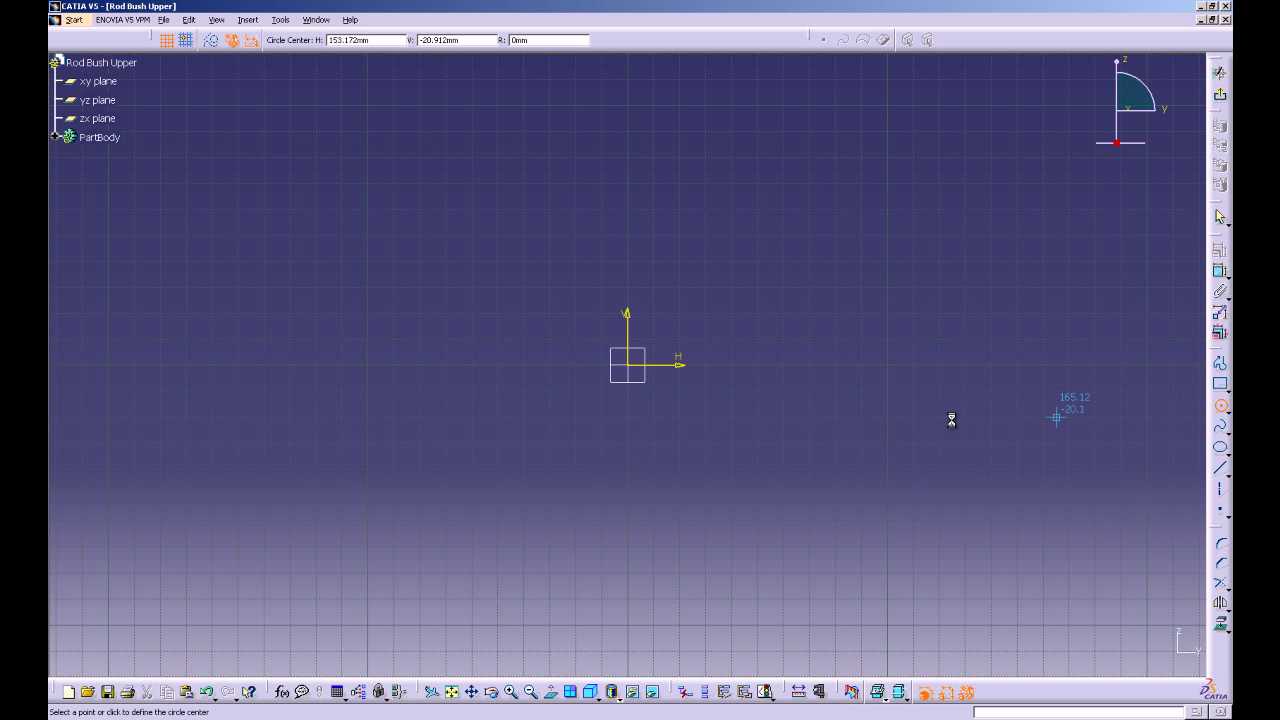
pyautogui.click(627, 365)
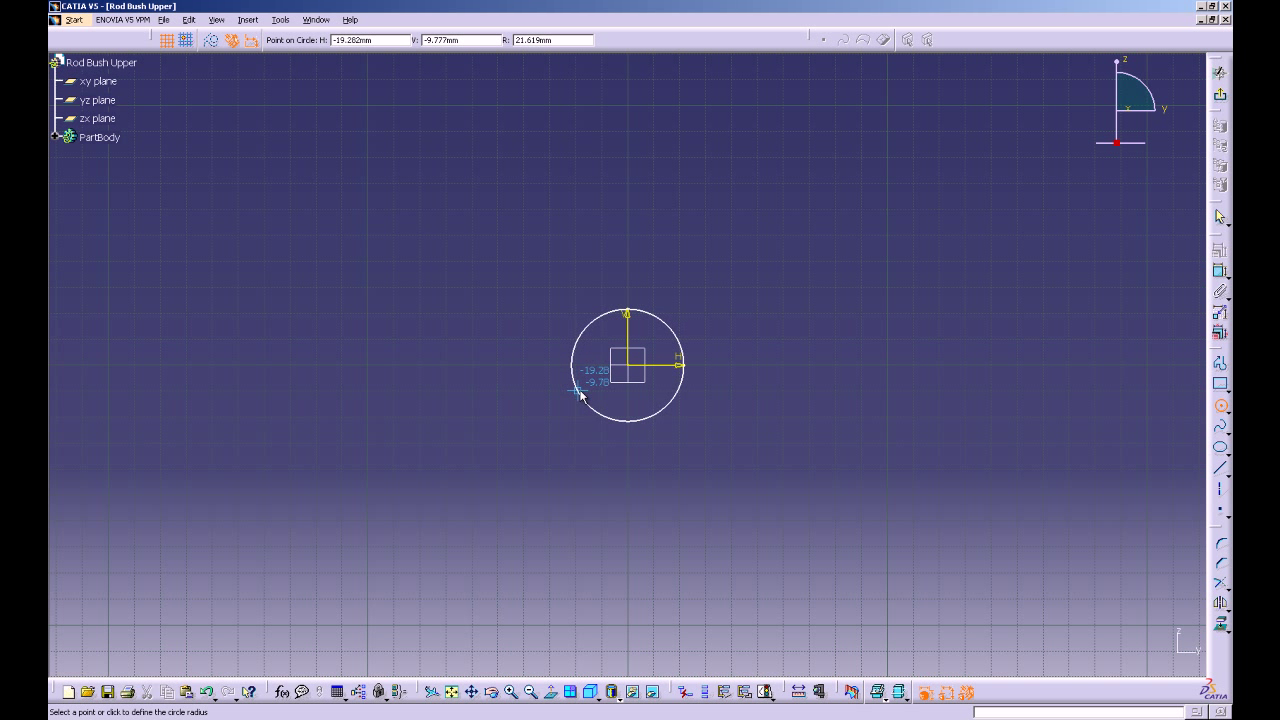
pyautogui.press('Tab')
pyautogui.press('Tab')
pyautogui.press('Tab')
pyautogui.write('12')
pyautogui.press('Return')
# Add a concentric inner circle of radius 11 mm at the origin
pyautogui.moveTo(709, 378); pyautogui.dragTo(690, 269, button='middle')
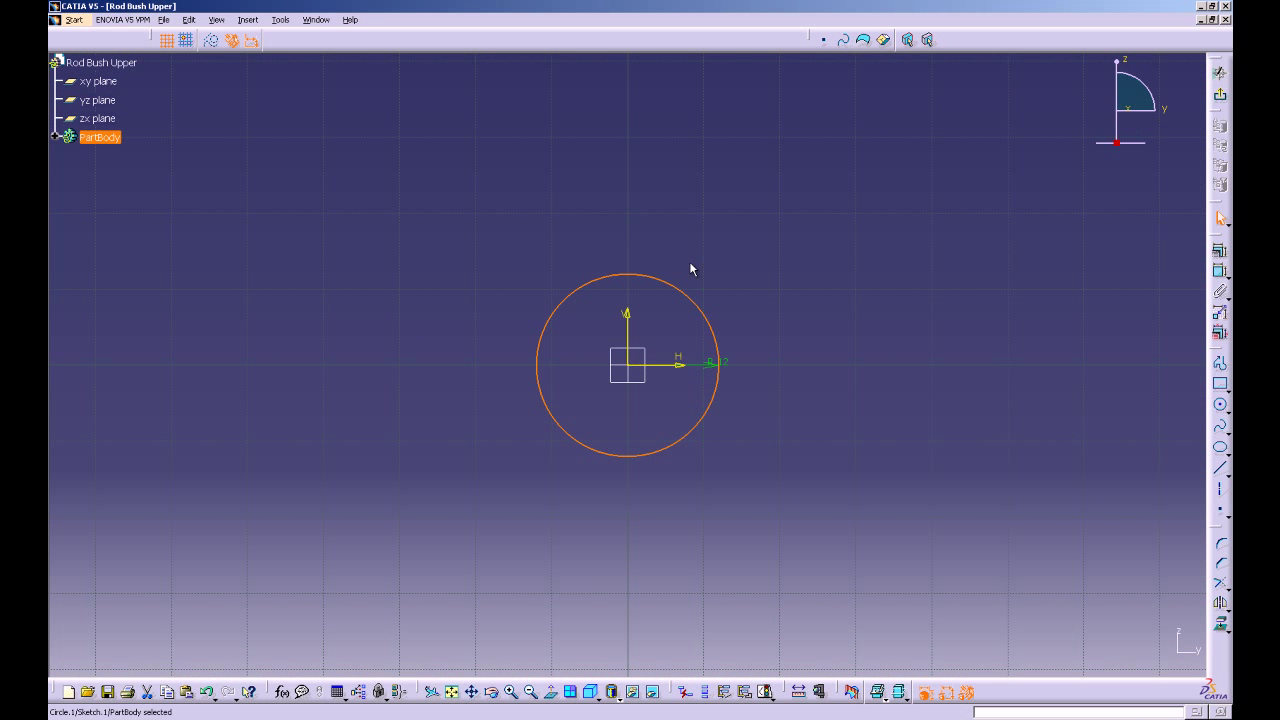
pyautogui.click(1220, 404)
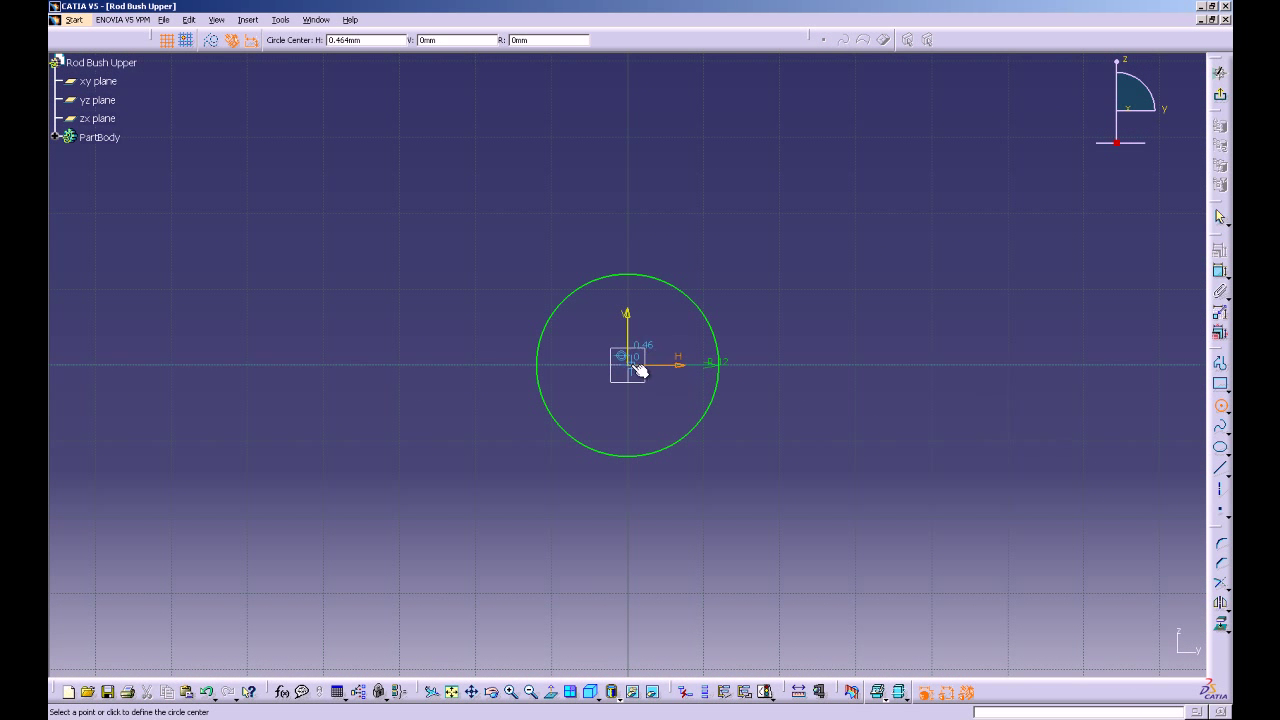
pyautogui.click(627, 364)
pyautogui.press('Tab')
pyautogui.press('Tab')
pyautogui.press('Tab')
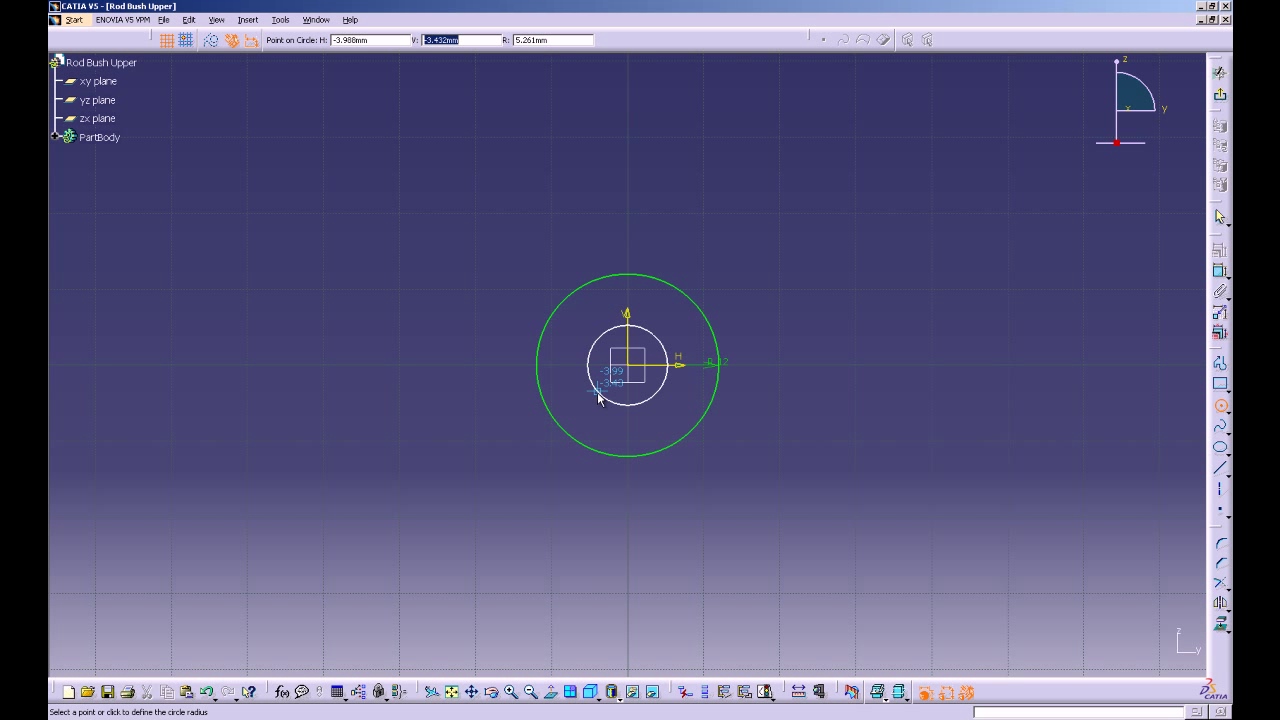
pyautogui.write('11')
pyautogui.press('Return')
pyautogui.click(879, 243)
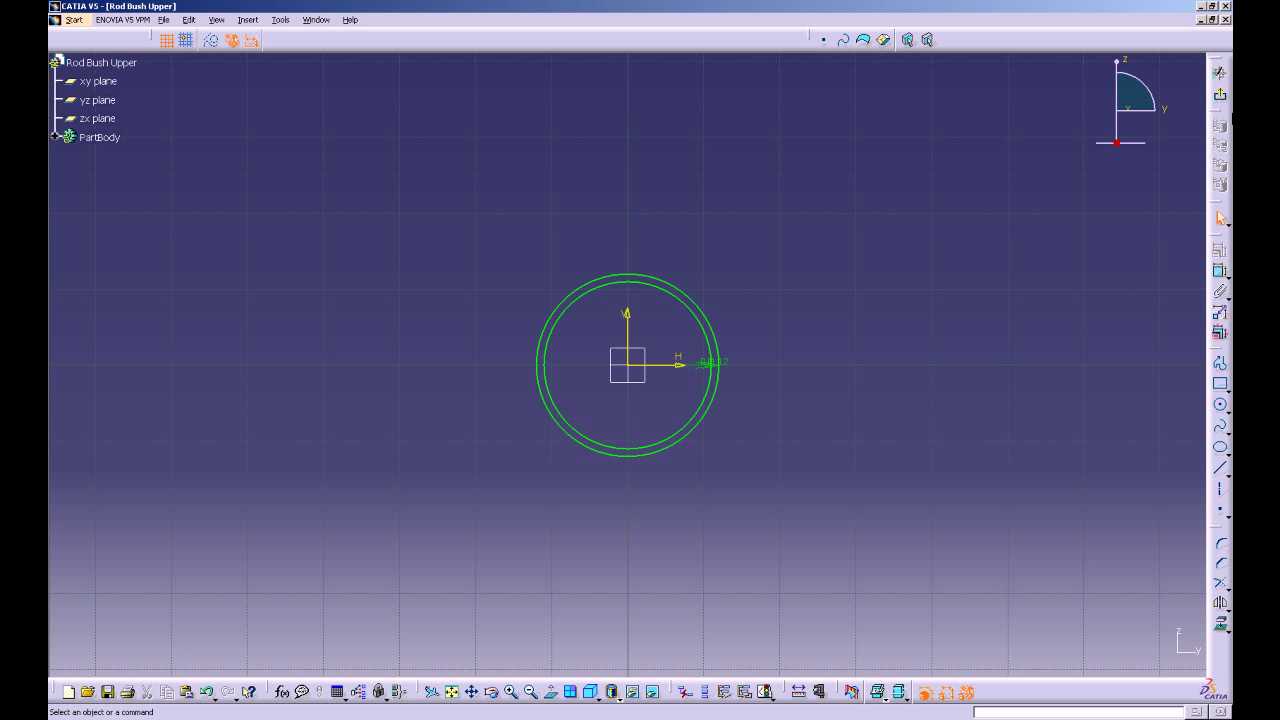
# Exit the sketch and pad the ring 21 mm with Mirrored extent, then orbit to view it
pyautogui.click(1222, 100)
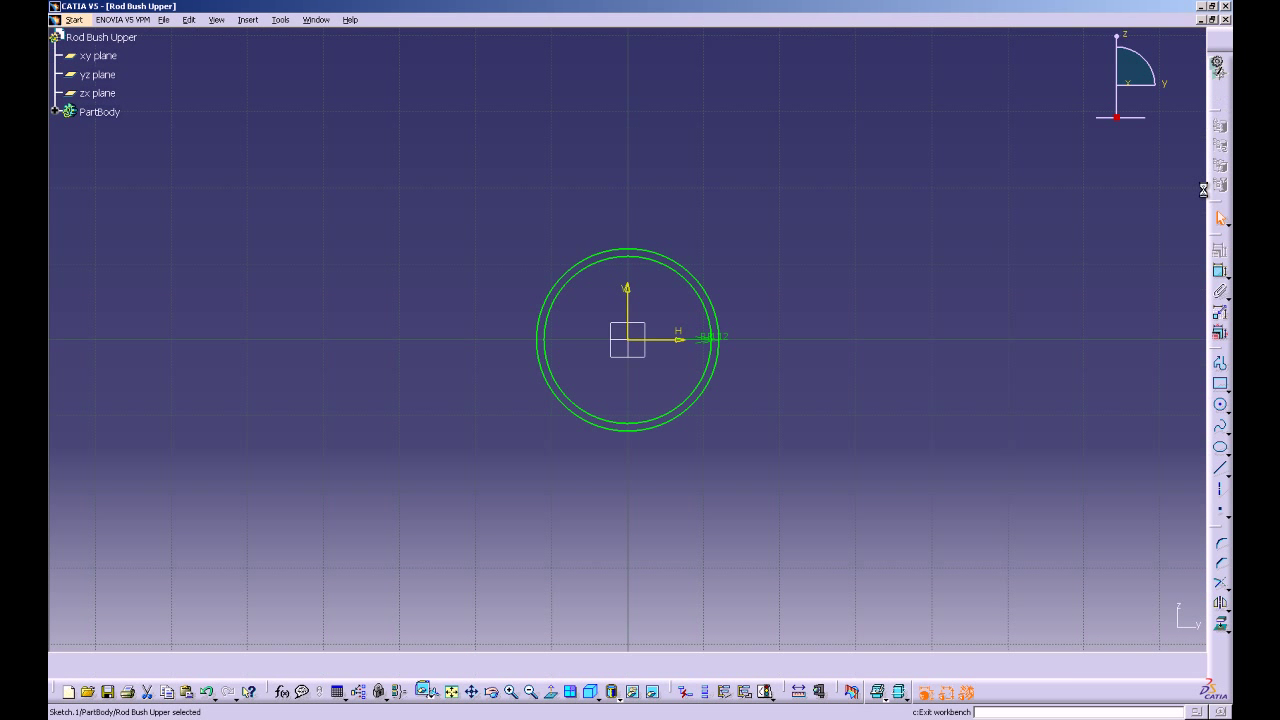
pyautogui.click(1222, 148)
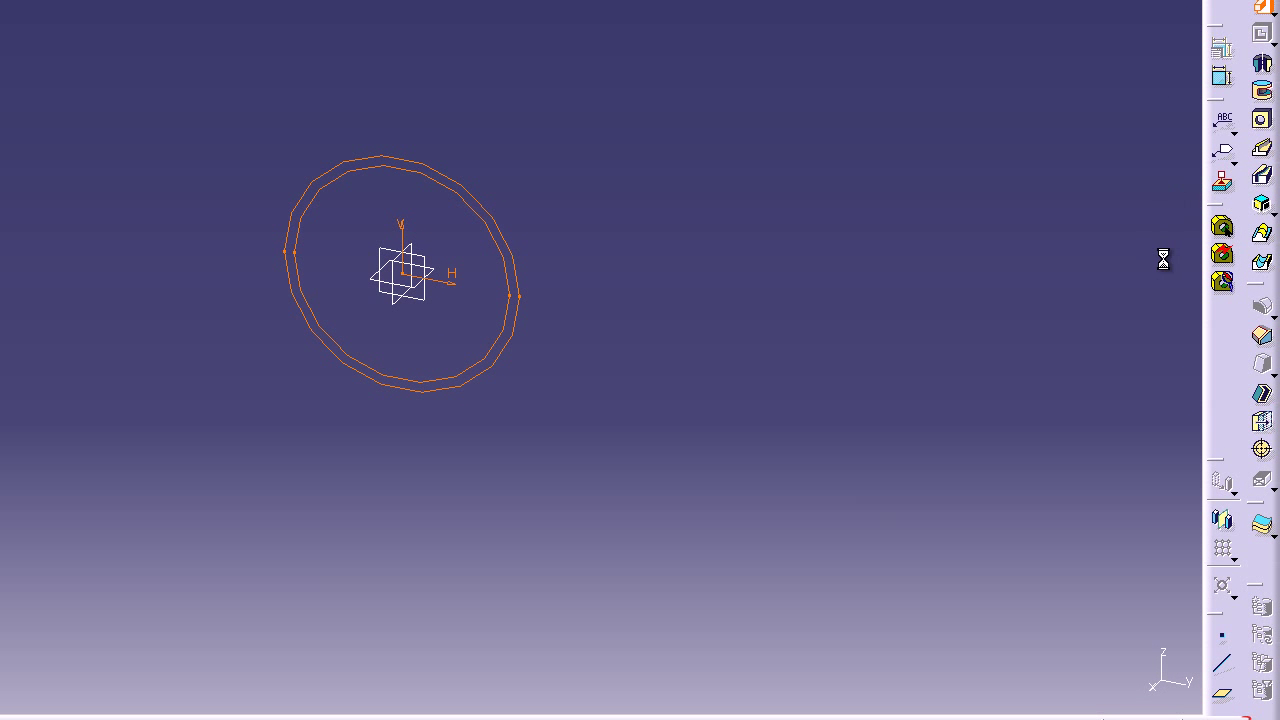
pyautogui.click(989, 605)
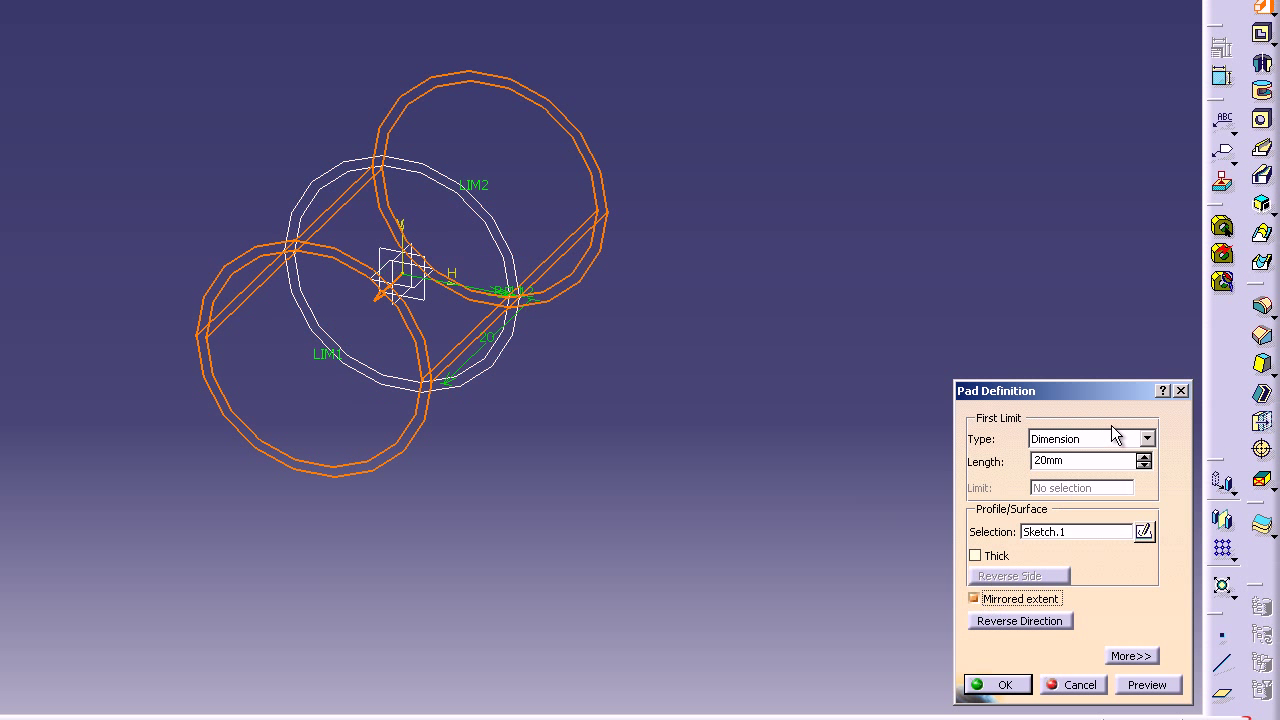
pyautogui.moveTo(1096, 460); pyautogui.dragTo(1032, 460)
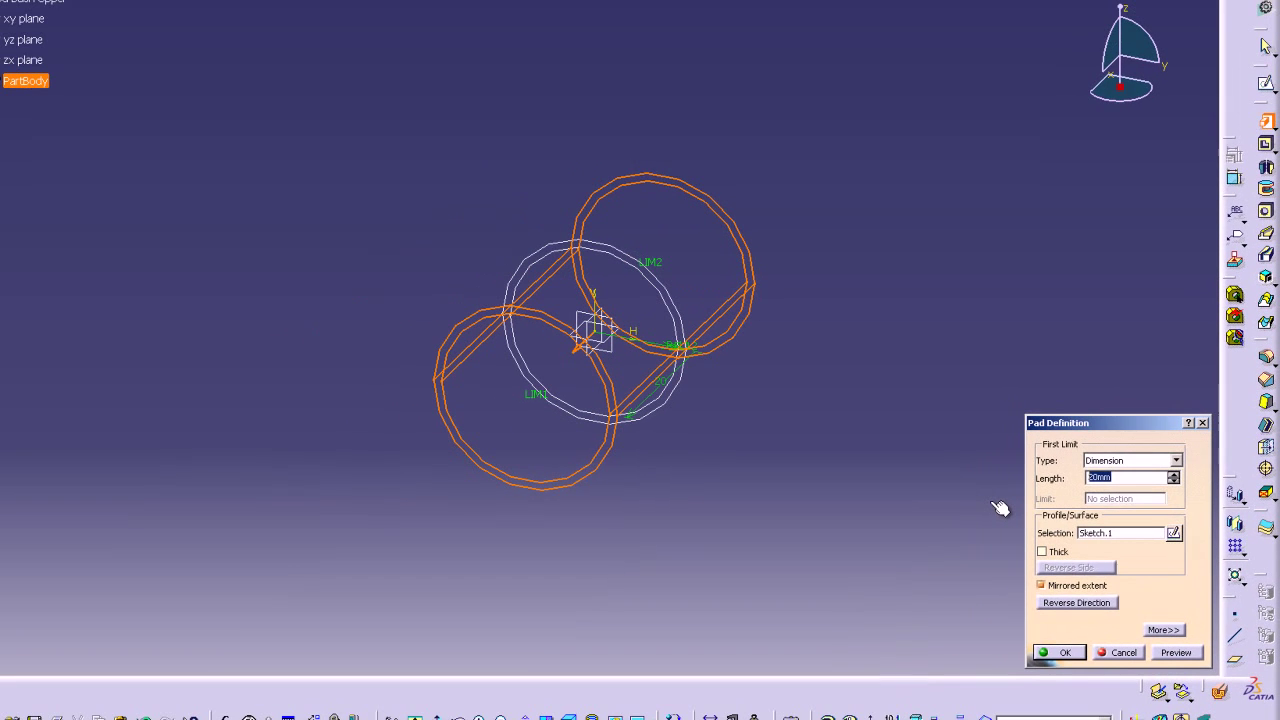
pyautogui.write('21')
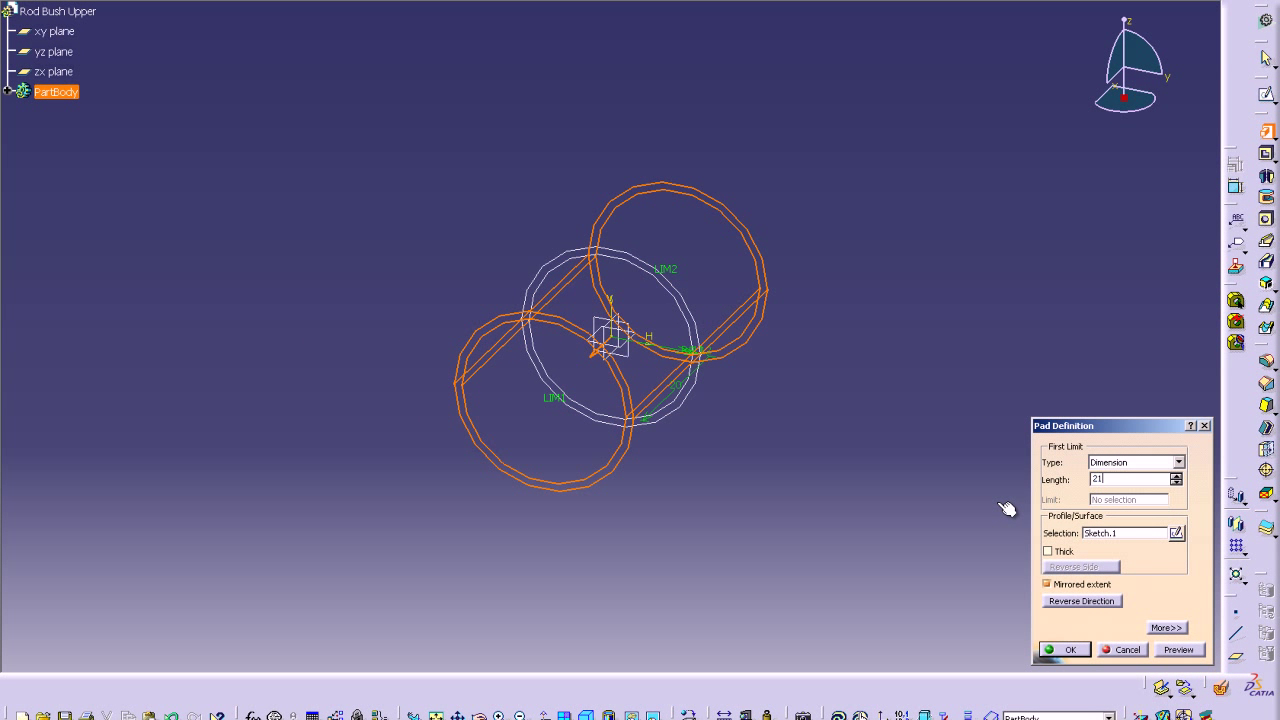
pyautogui.click(1064, 651)
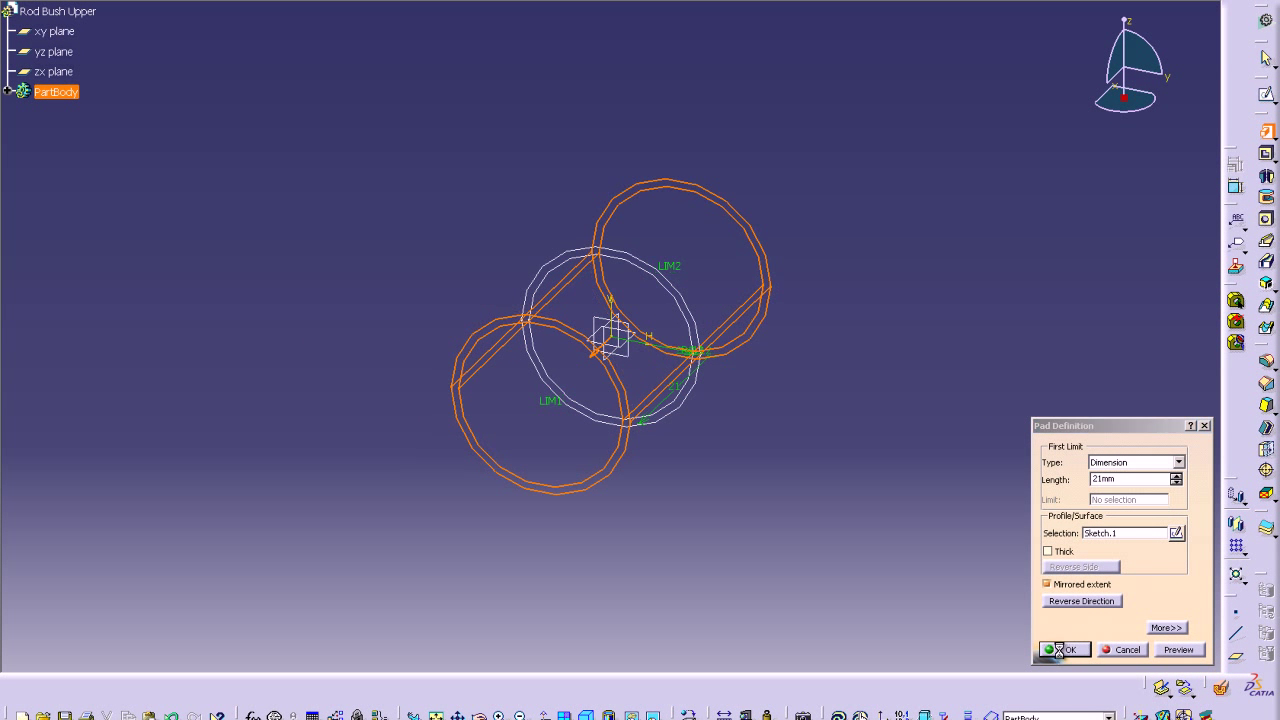
pyautogui.moveTo(474, 571)
pyautogui.mouseDown(button='middle')
pyautogui.moveTo(537, 480)
pyautogui.moveTo(583, 374)
pyautogui.moveTo(566, 284)
pyautogui.mouseUp(button='middle')
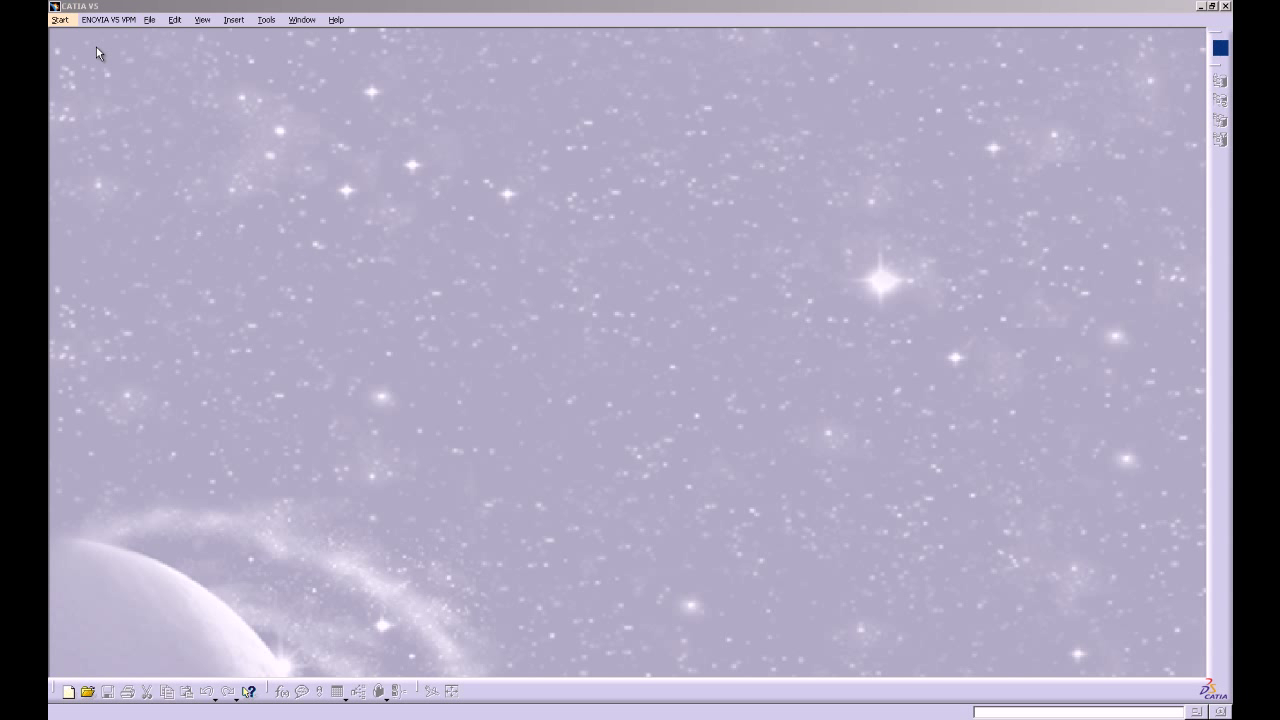
# Create a new Part Design document named 'Rod Bushing Lower'
pyautogui.click(60, 19)
pyautogui.moveTo(80, 55)
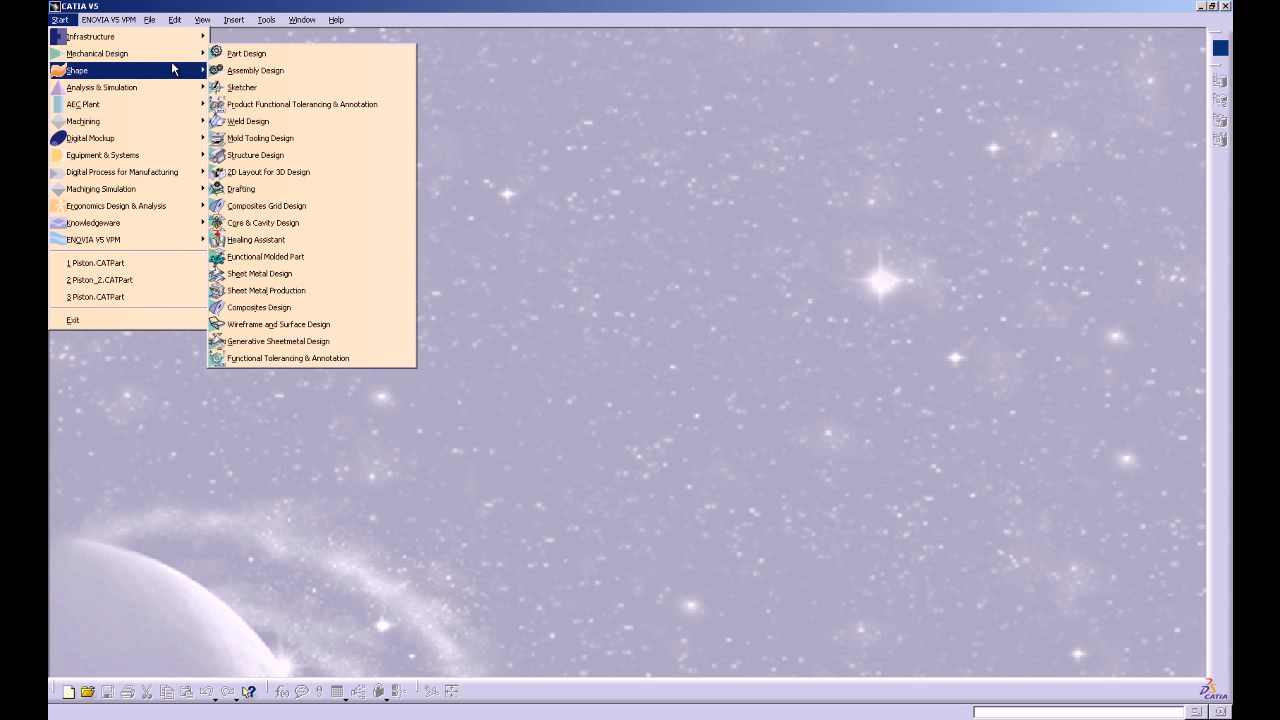
pyautogui.click(221, 52)
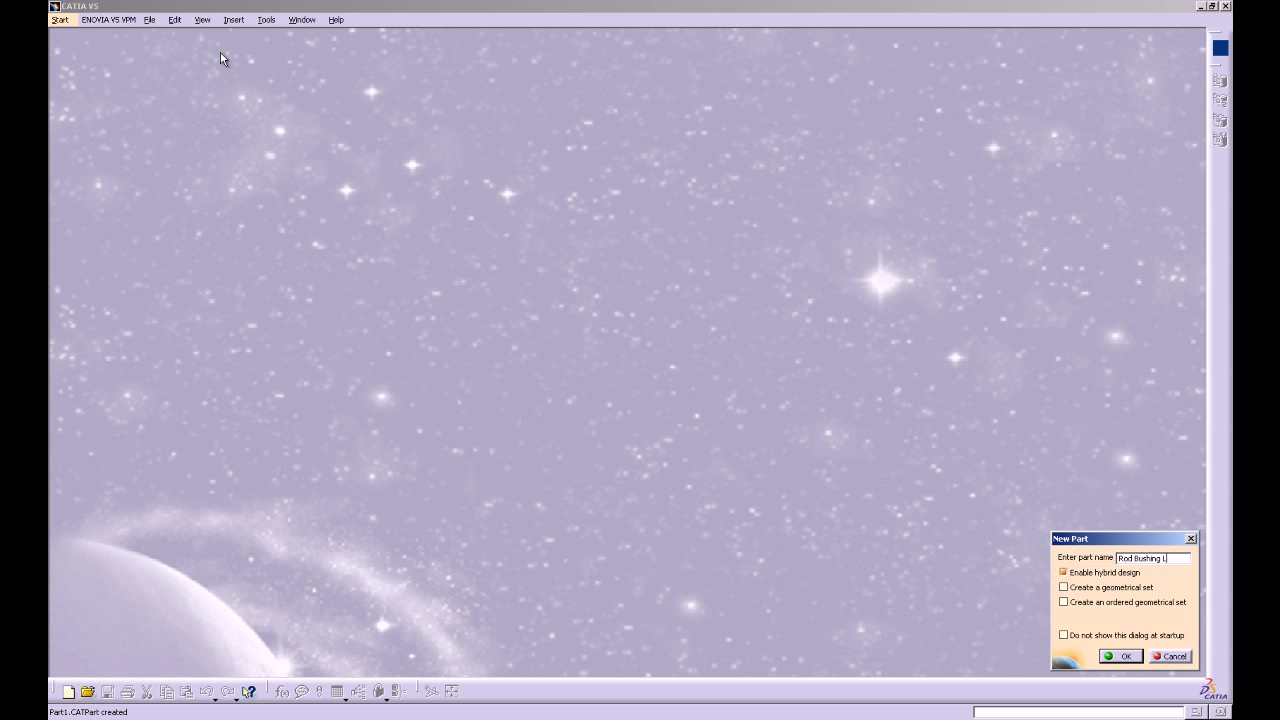
pyautogui.press('Return')
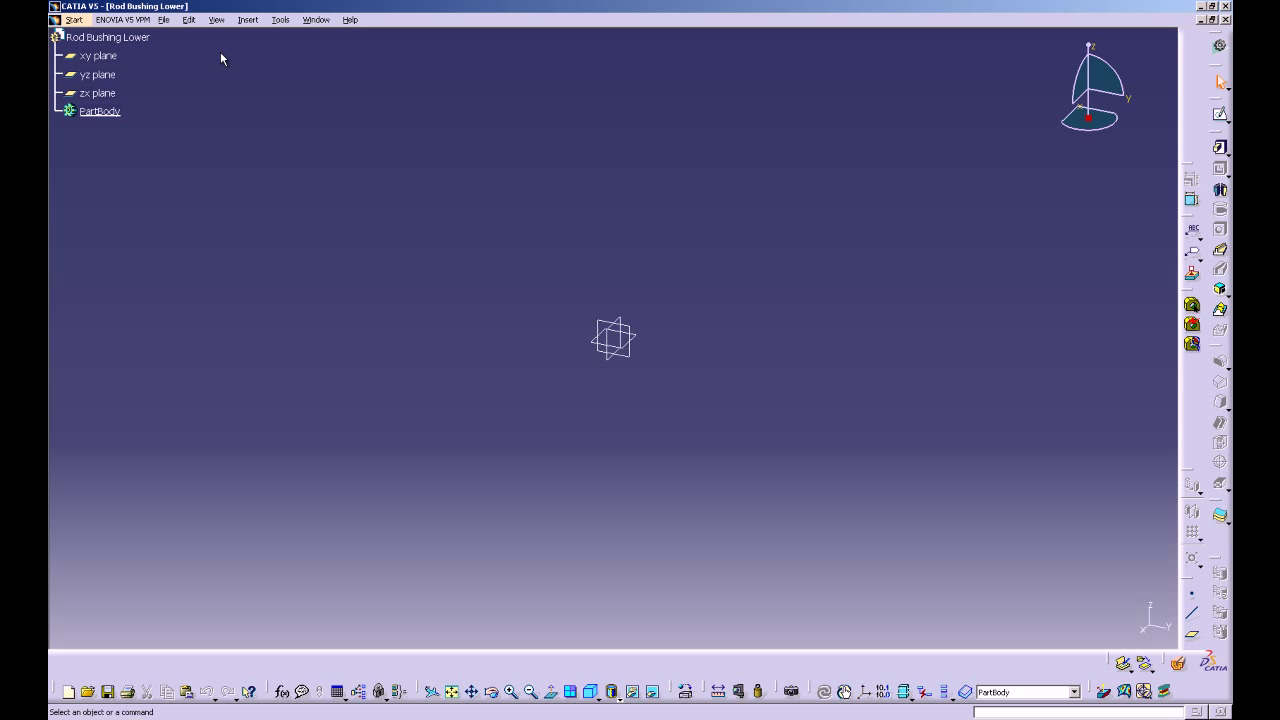
# On the yz plane, sketch an outer circle of radius 7.5 mm centred at the origin
pyautogui.click(98, 74)
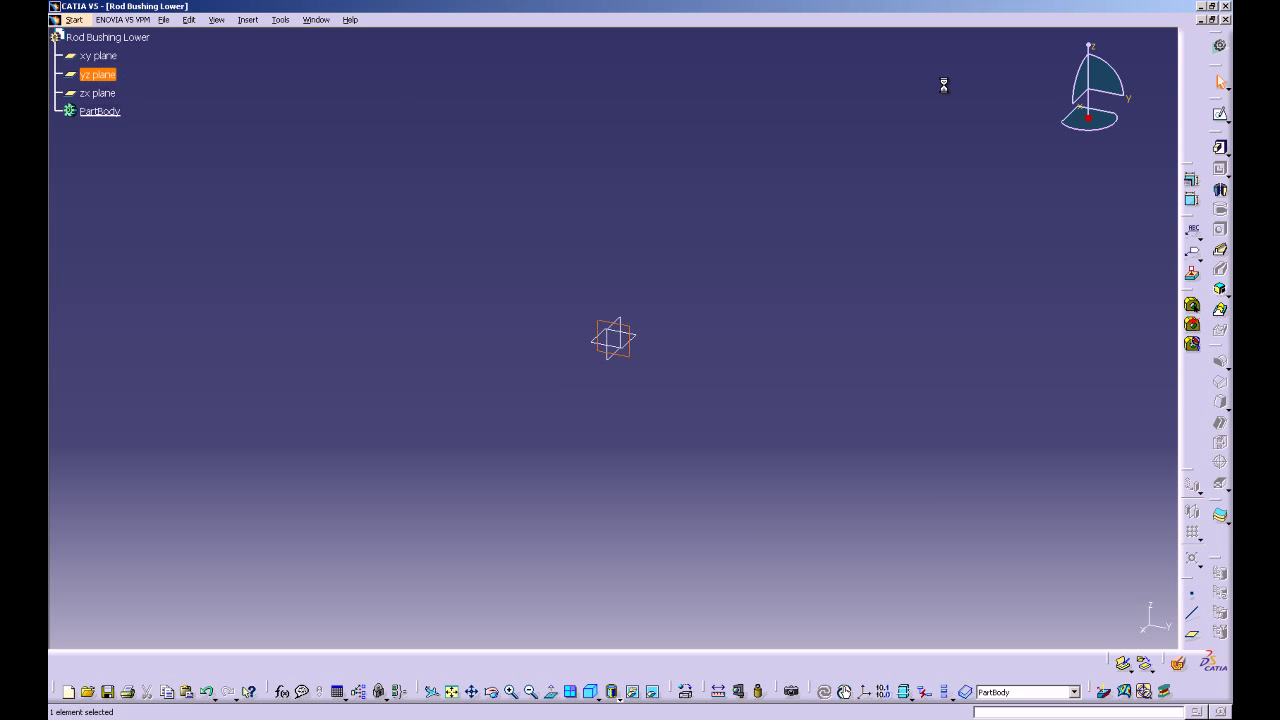
pyautogui.click(1220, 114)
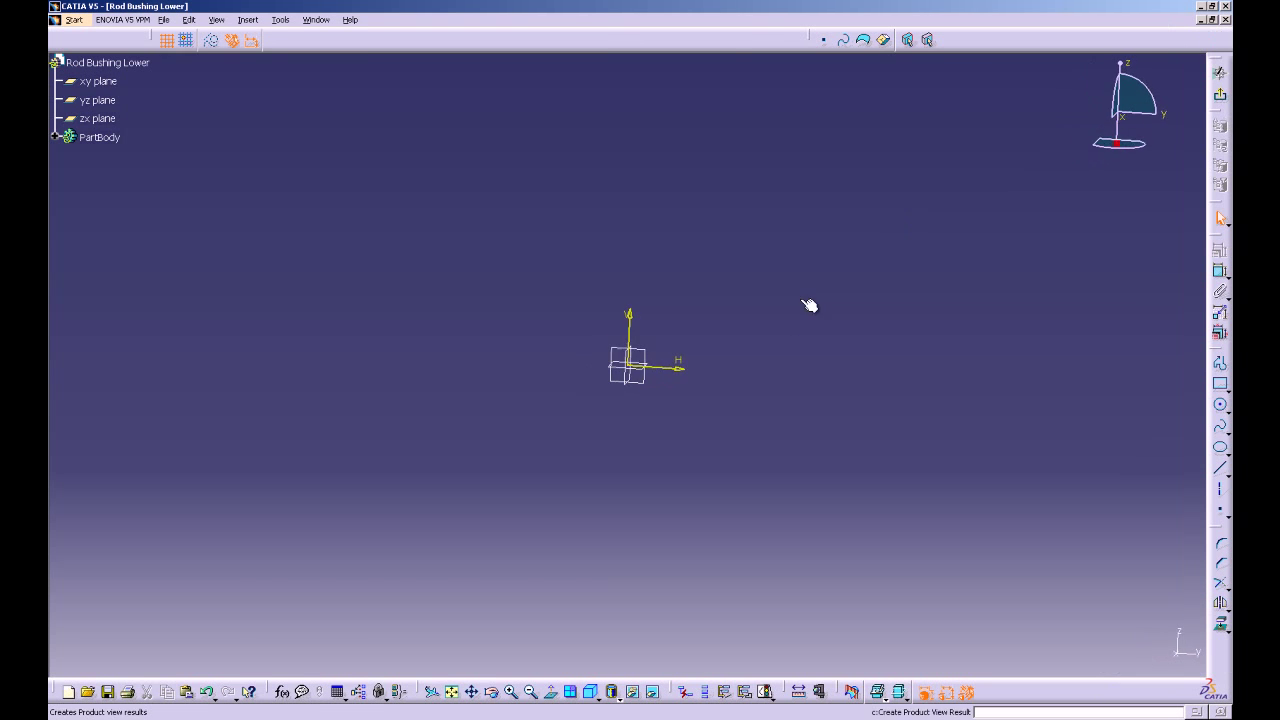
pyautogui.moveTo(763, 320)
pyautogui.mouseDown(button='middle')
pyautogui.moveTo(740, 277)
pyautogui.moveTo(914, 286)
pyautogui.mouseUp(button='middle')
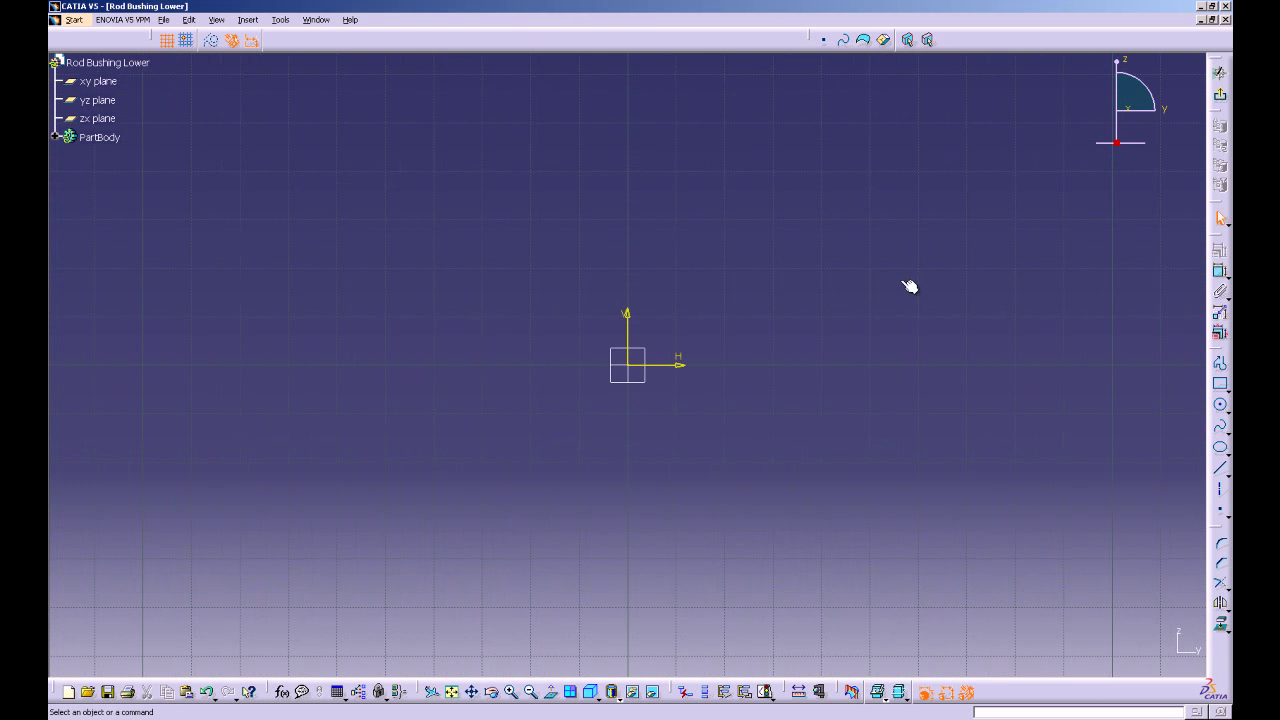
pyautogui.click(1220, 404)
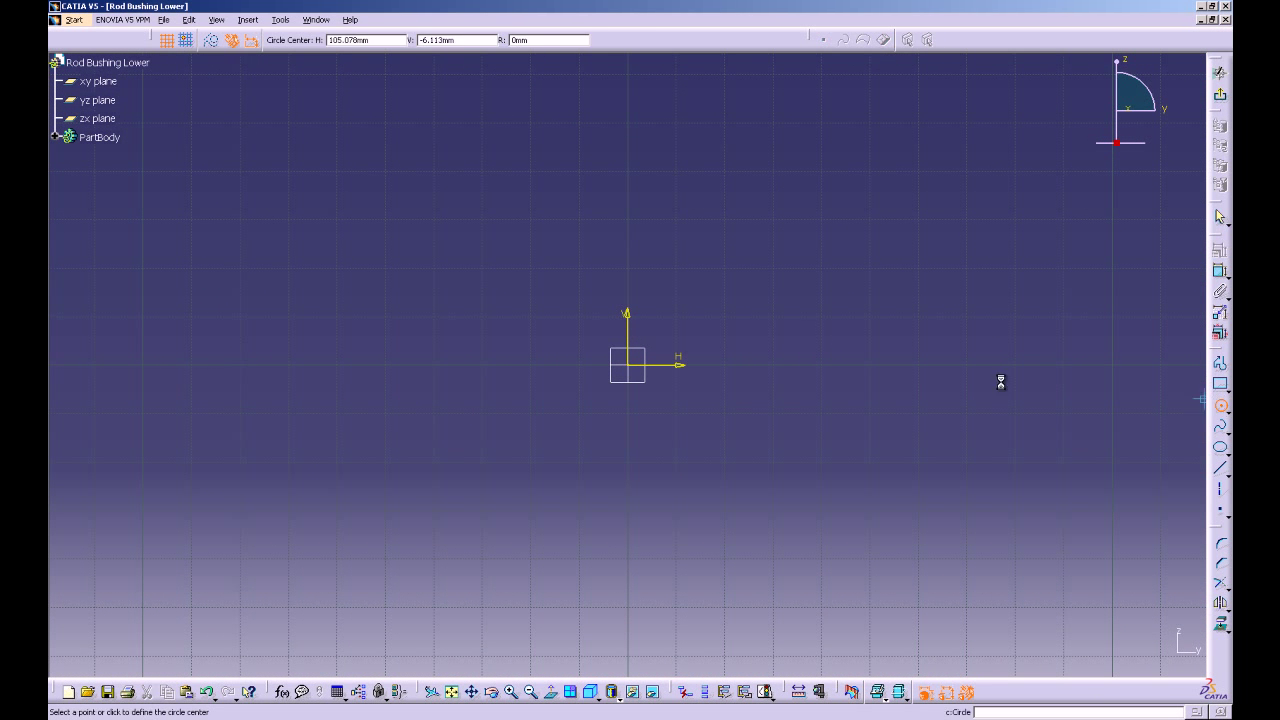
pyautogui.click(629, 366)
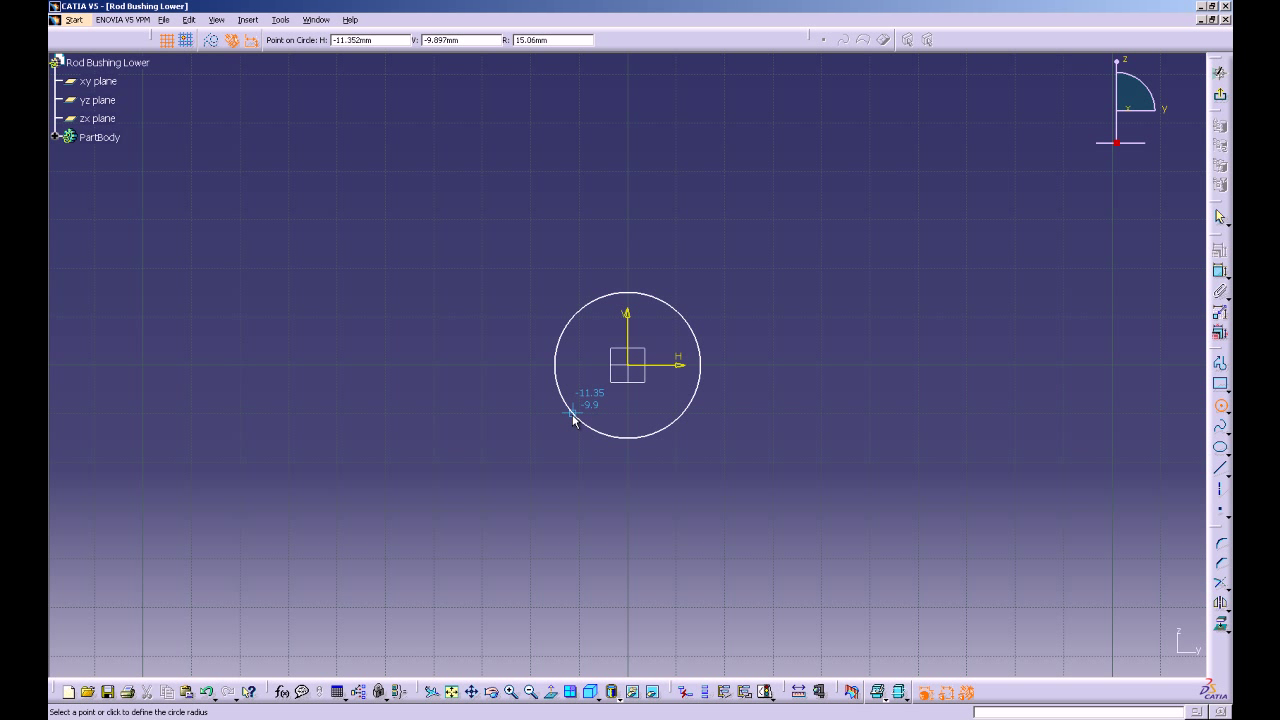
pyautogui.press('Tab')
pyautogui.press('Tab')
pyautogui.press('Tab')
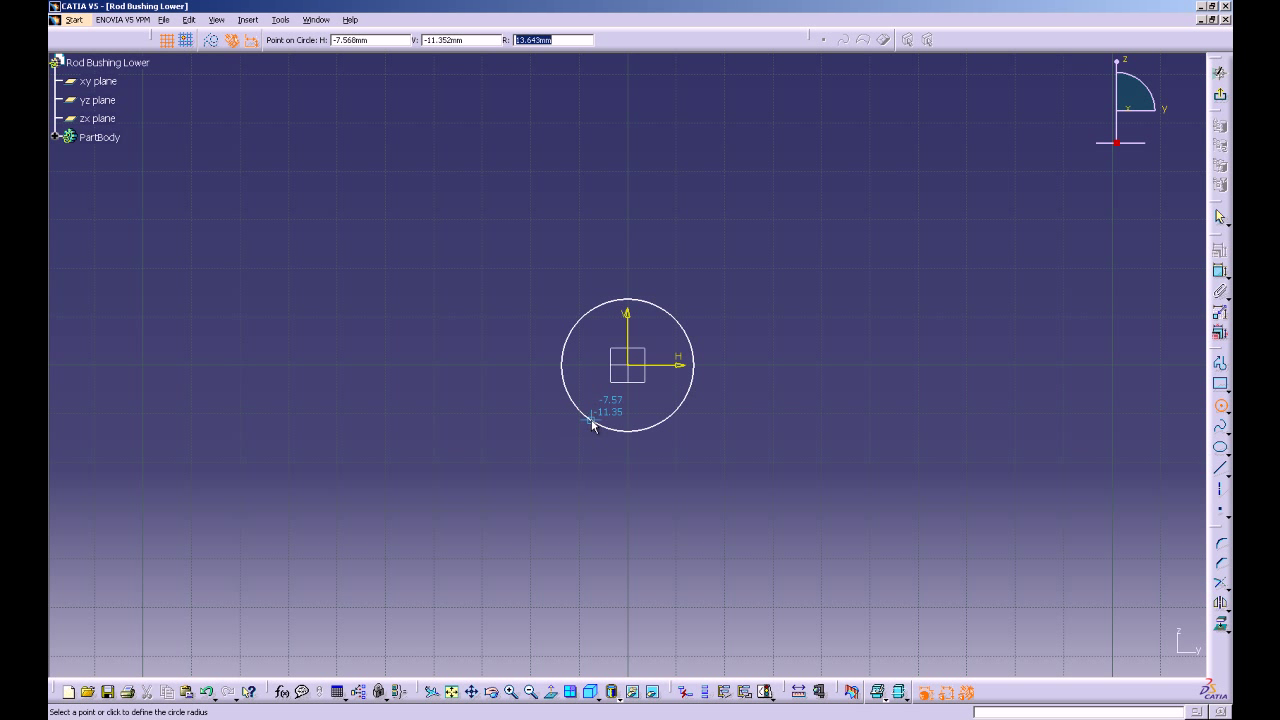
pyautogui.write('7')
pyautogui.press('Return')
pyautogui.click(618, 440)
# Add a concentric inner circle of radius 6 mm and exit the sketch
pyautogui.keyDown('ctrl'); pyautogui.moveTo(680, 406); pyautogui.dragTo(665, 285, button='middle'); pyautogui.keyUp('ctrl')
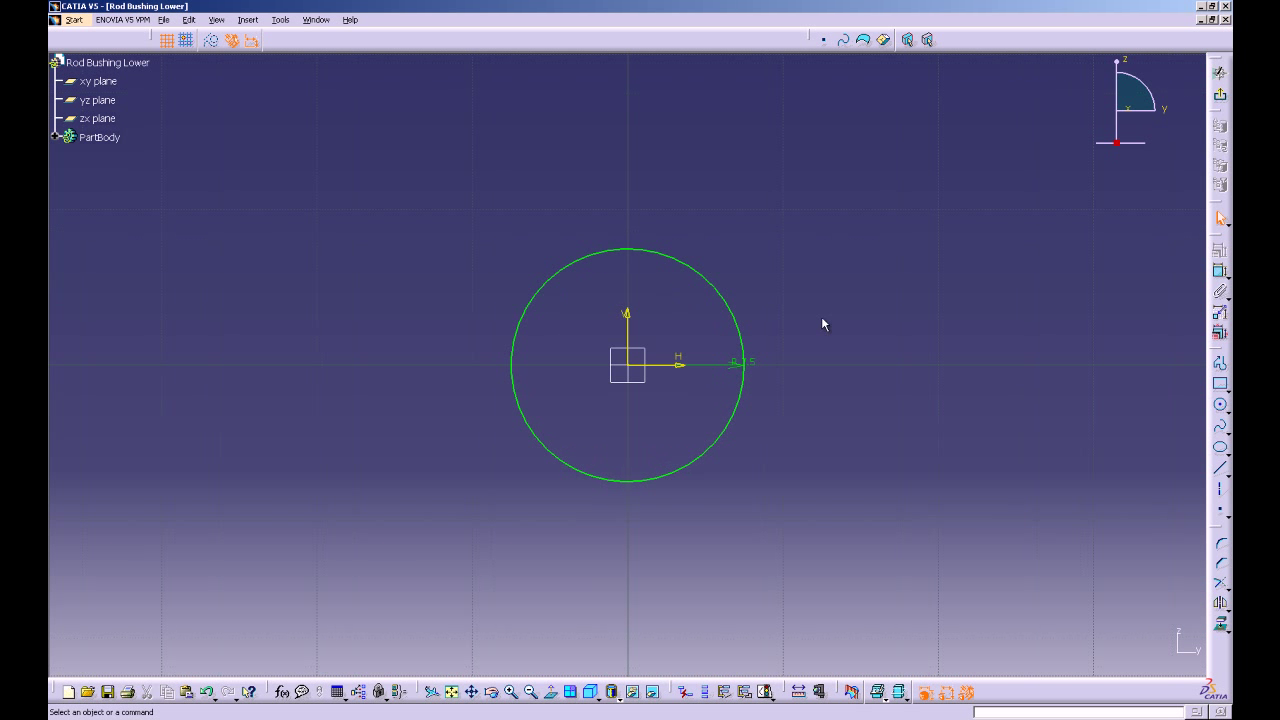
pyautogui.click(1222, 407)
pyautogui.click(627, 365)
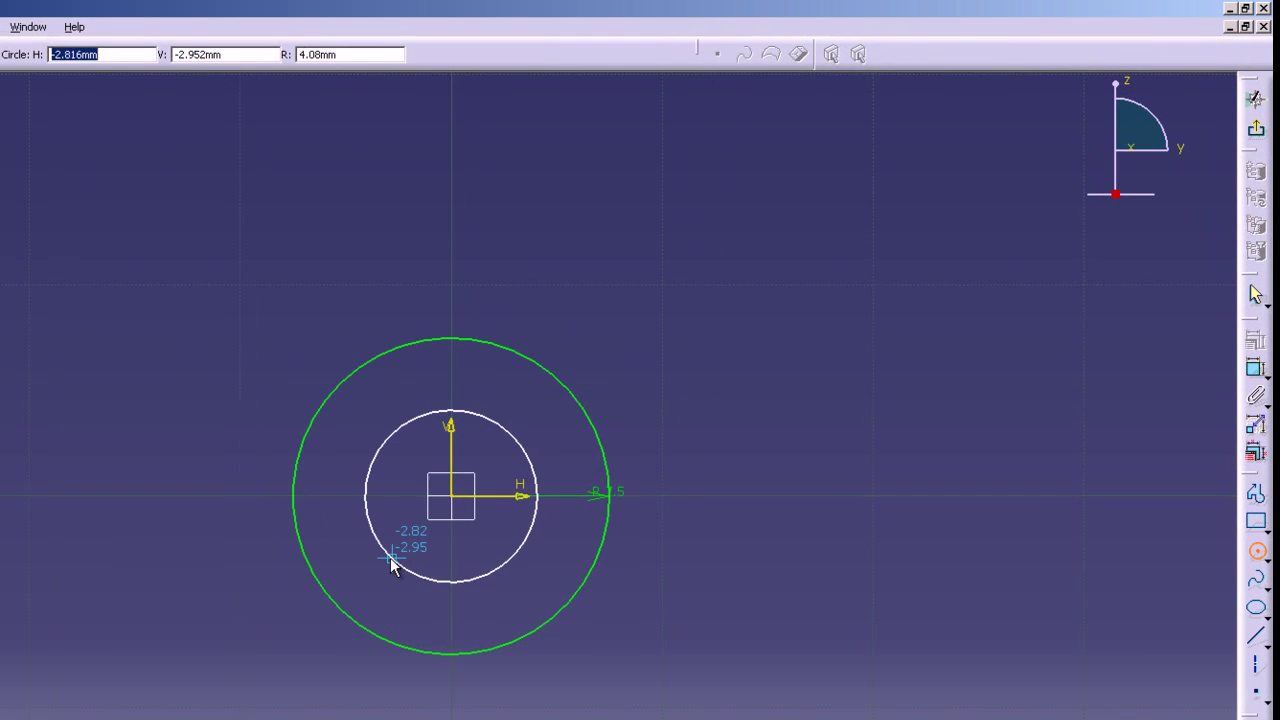
pyautogui.press('Tab')
pyautogui.write('6')
pyautogui.press('Return')
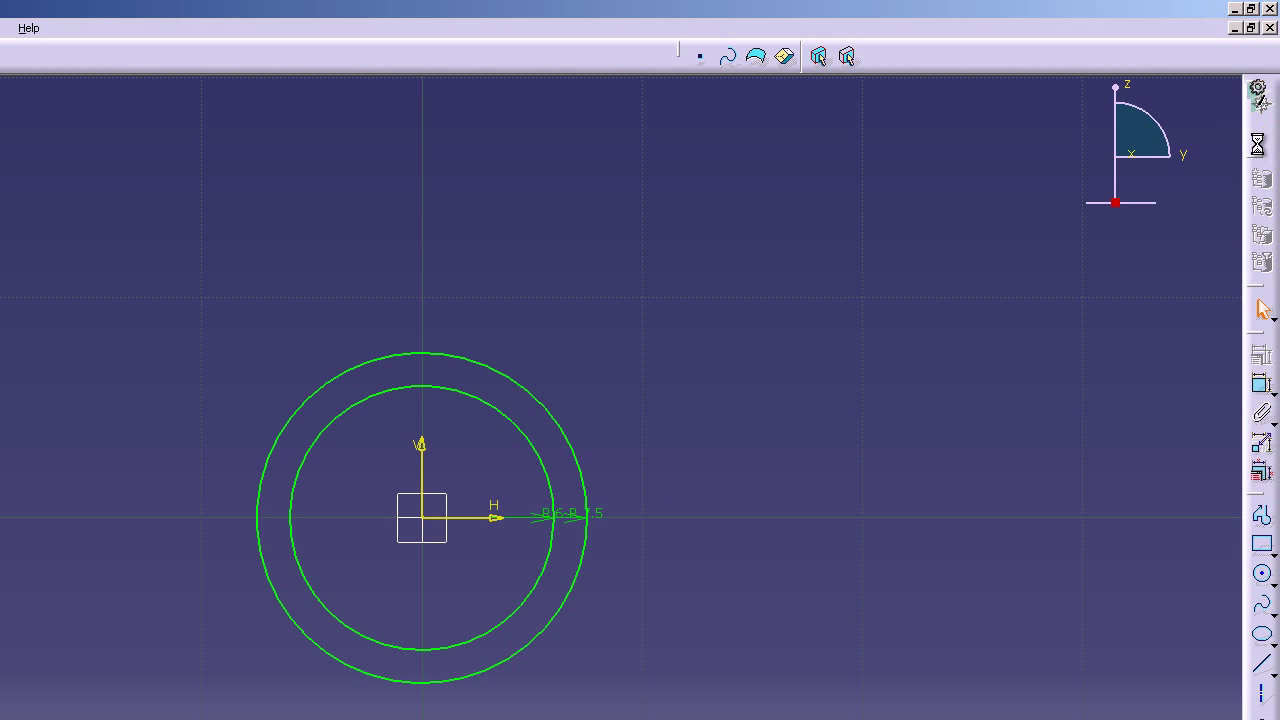
pyautogui.click(1262, 133)
# Pad the ring sketch 12 mm with Mirrored extent into a hollow tube
pyautogui.click(1250, 192)
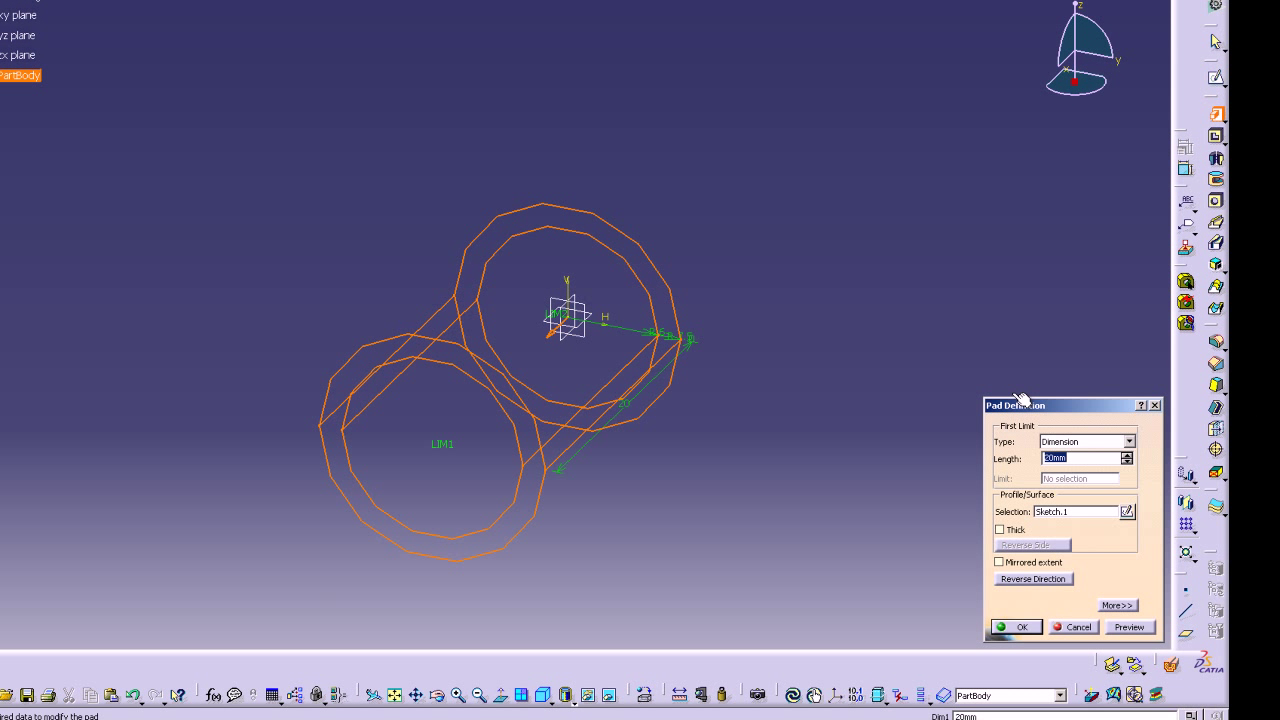
pyautogui.write('12')
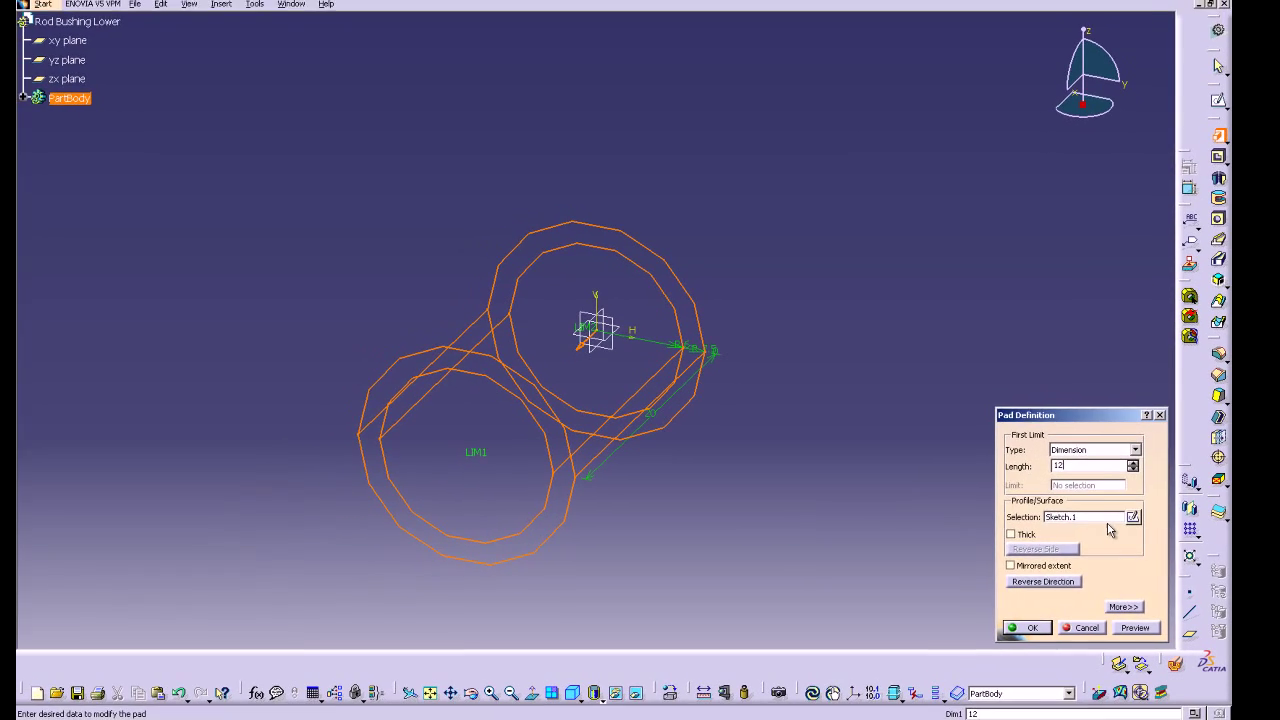
pyautogui.click(1050, 566)
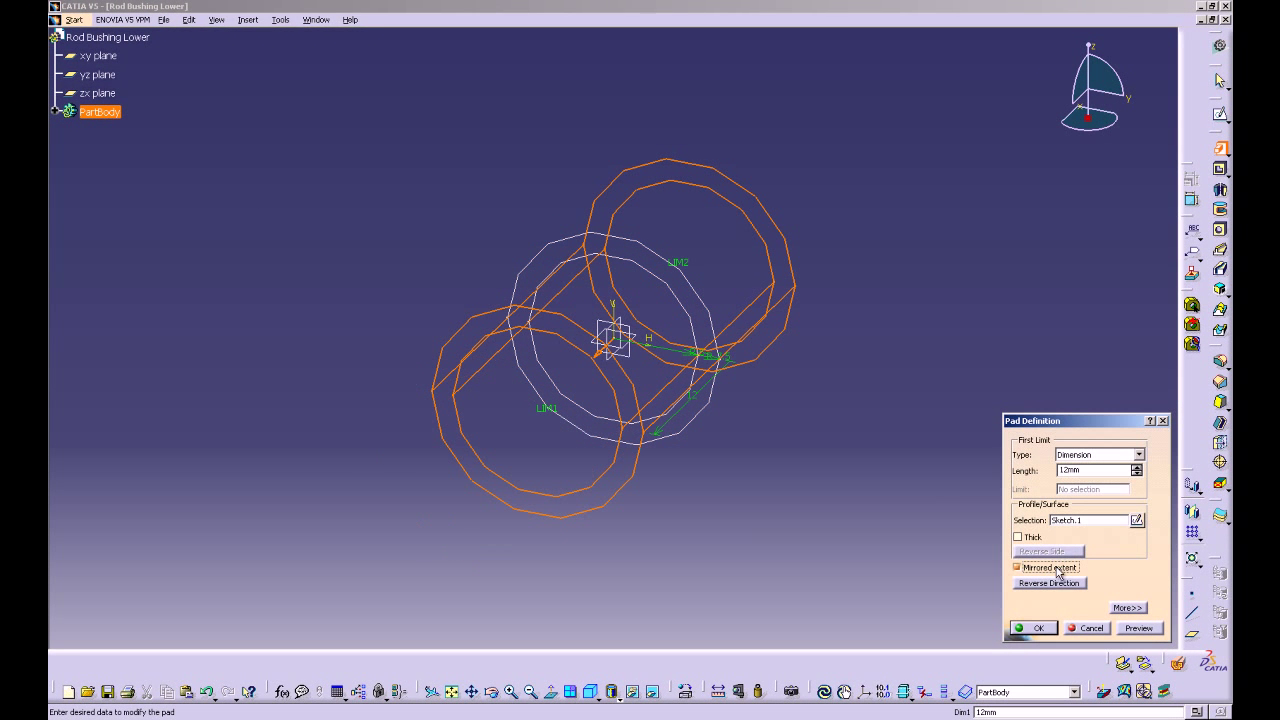
pyautogui.click(1035, 628)
pyautogui.moveTo(552, 562); pyautogui.dragTo(513, 476, button='middle')
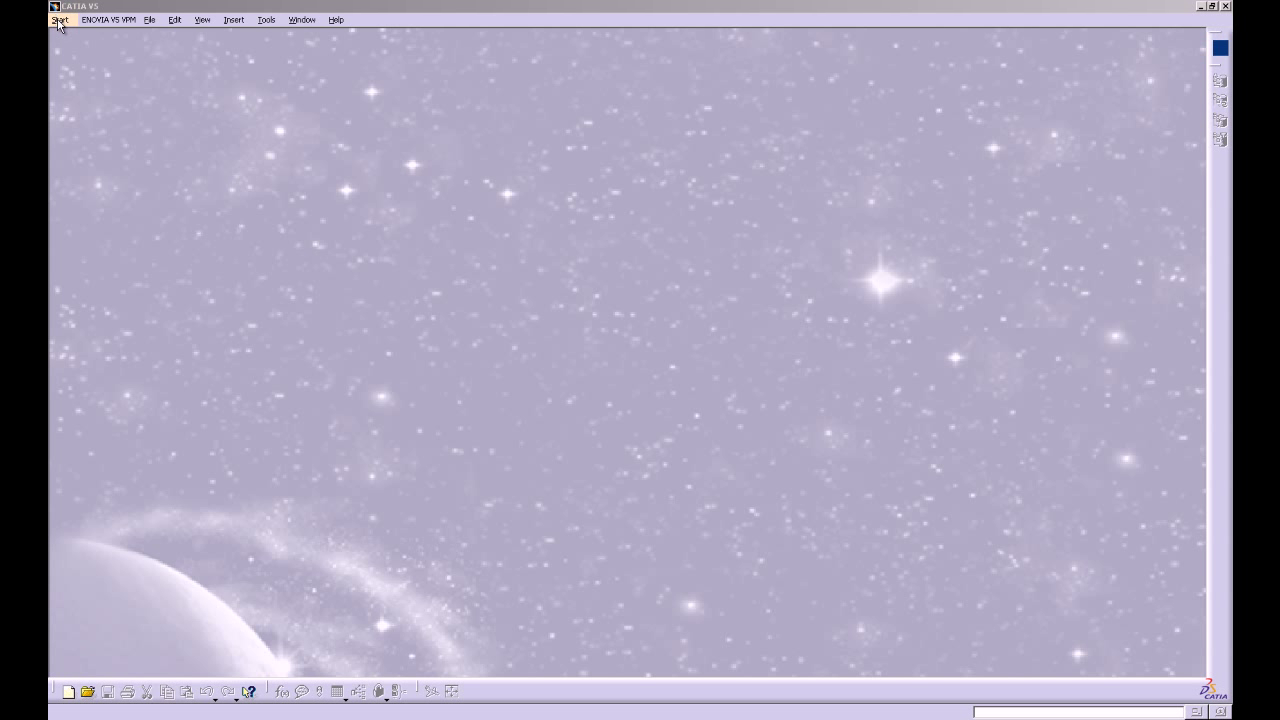
# Create a new Part Design part named 'Piston Ring'
pyautogui.click(58, 22)
pyautogui.moveTo(95, 56)
pyautogui.click(309, 58)
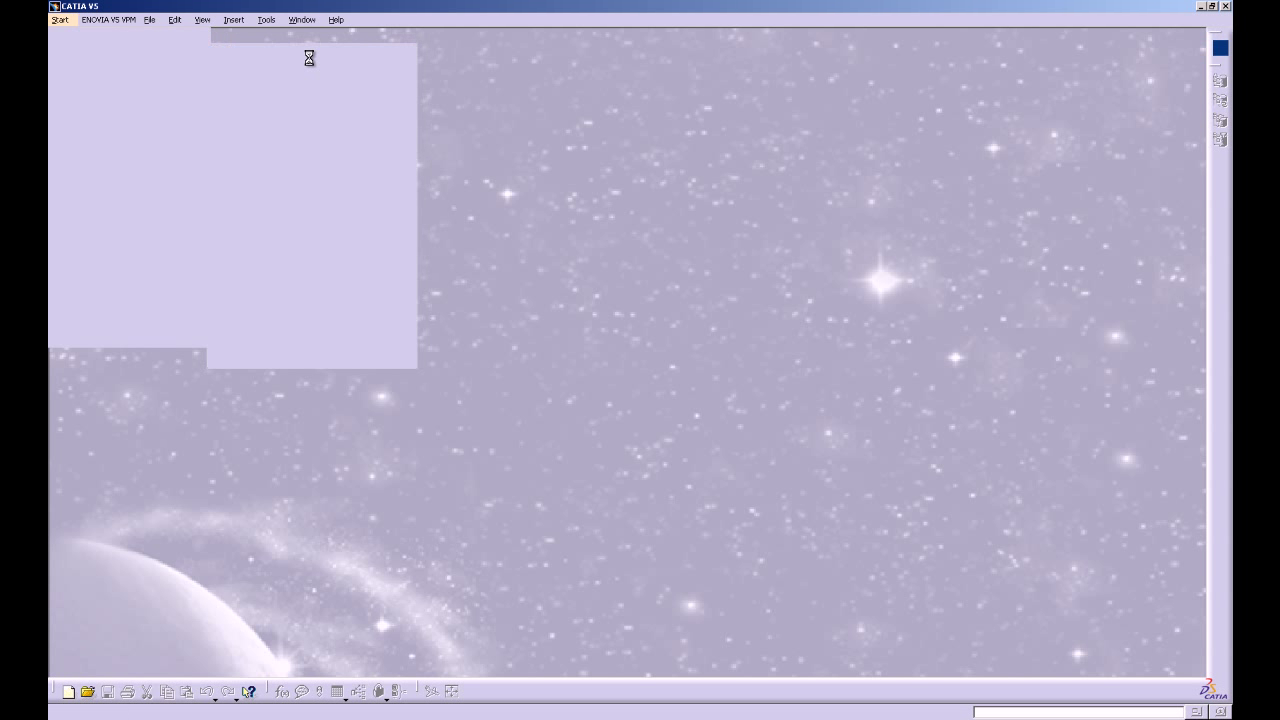
pyautogui.write('Piston Ring')
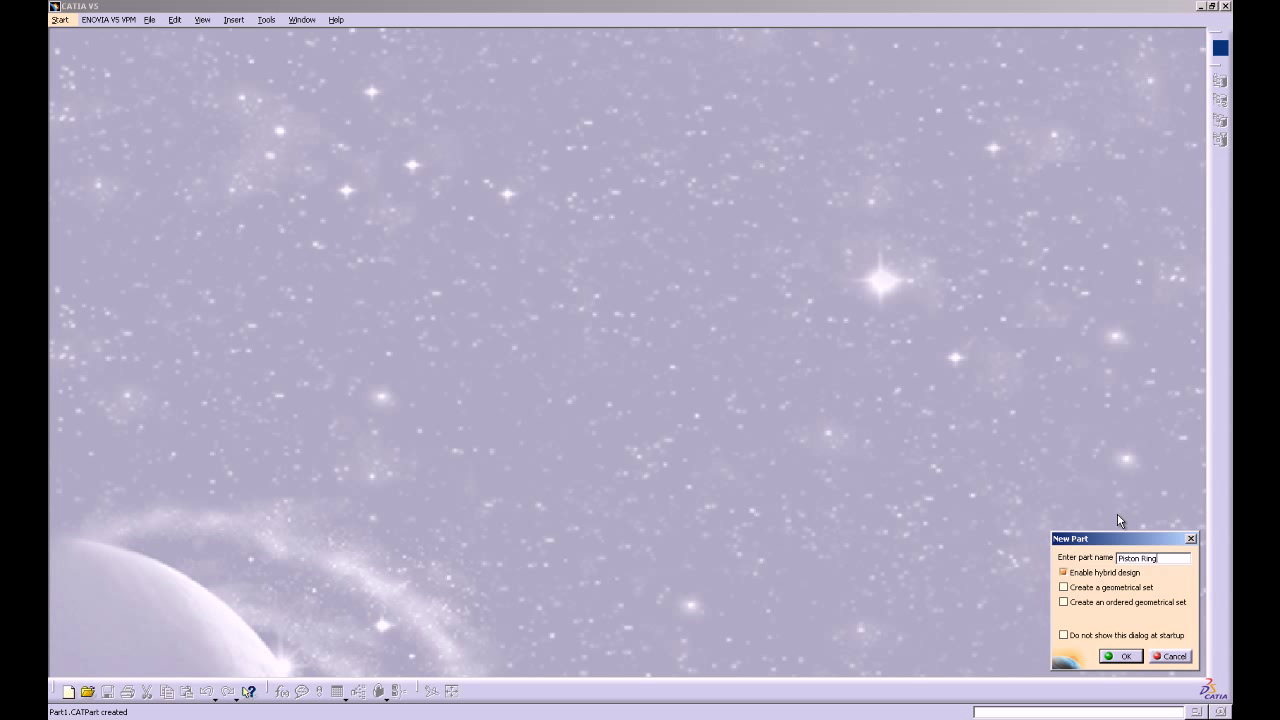
pyautogui.press('Return')
# On the yz plane, sketch a circle of radius 46.5 mm centred at the origin
pyautogui.click(97, 74)
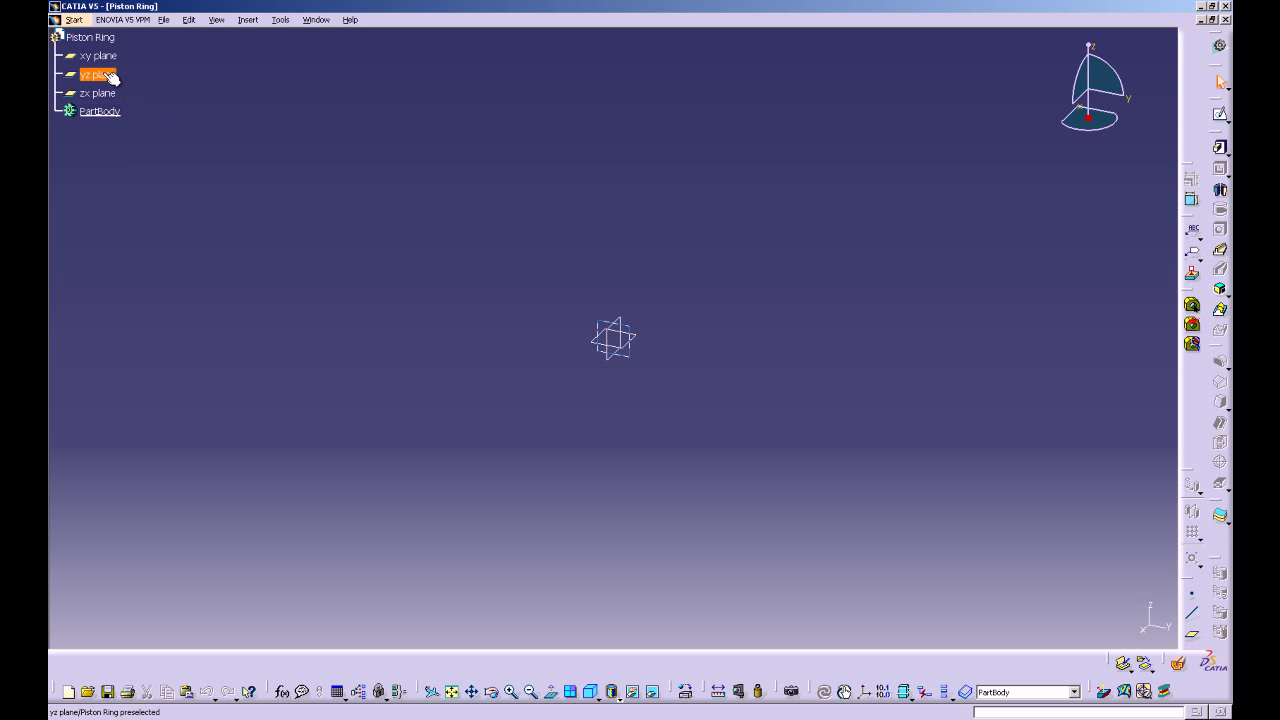
pyautogui.click(1220, 147)
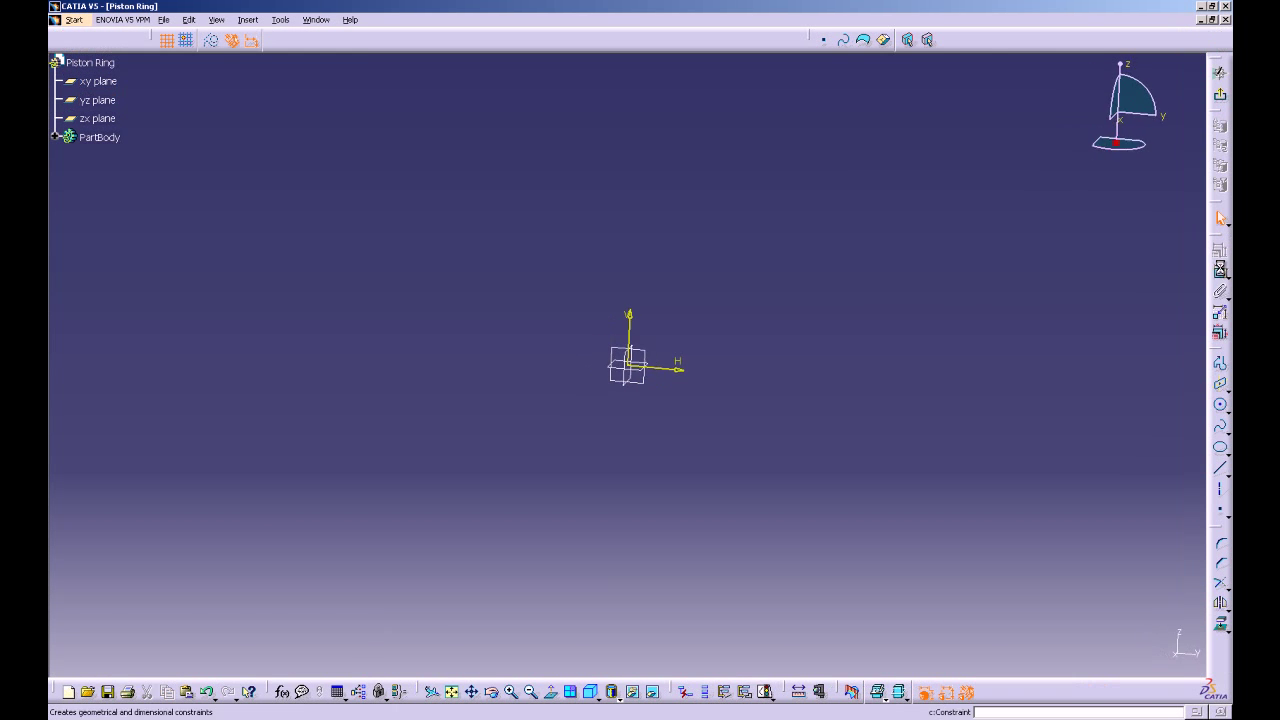
pyautogui.click(1220, 404)
pyautogui.click(629, 366)
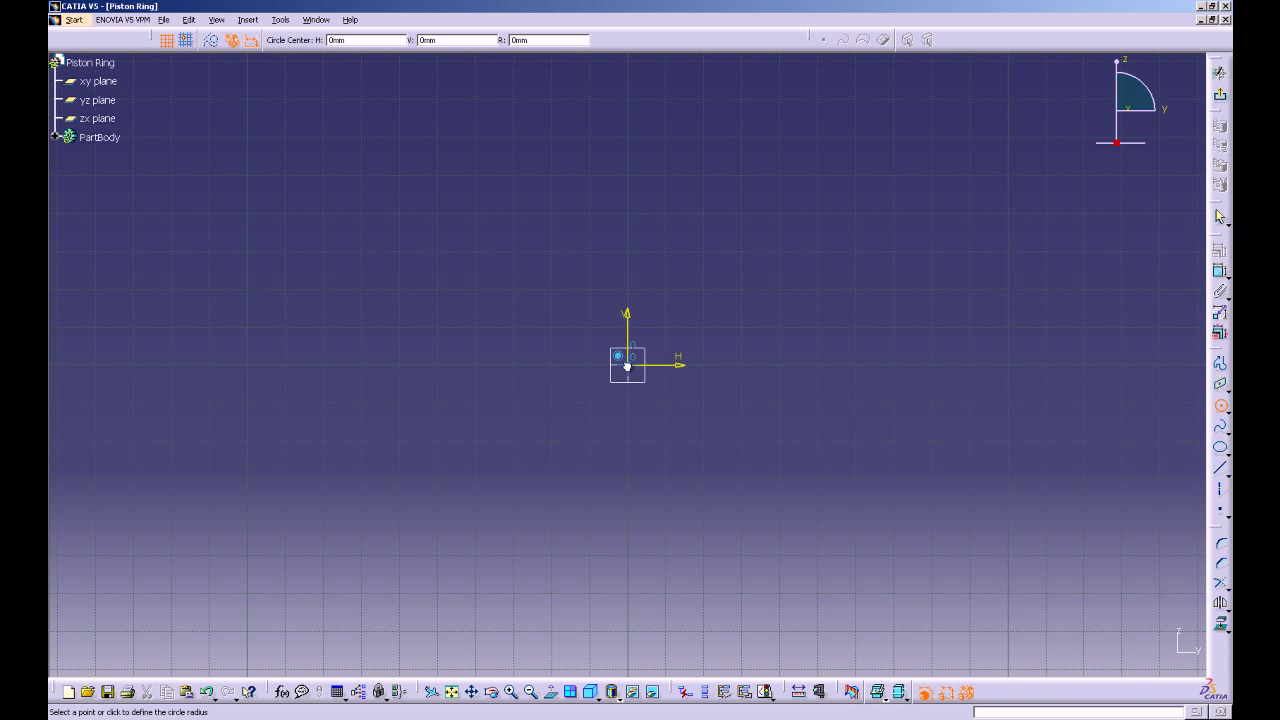
pyautogui.press('Tab')
pyautogui.press('Tab')
pyautogui.press('Tab')
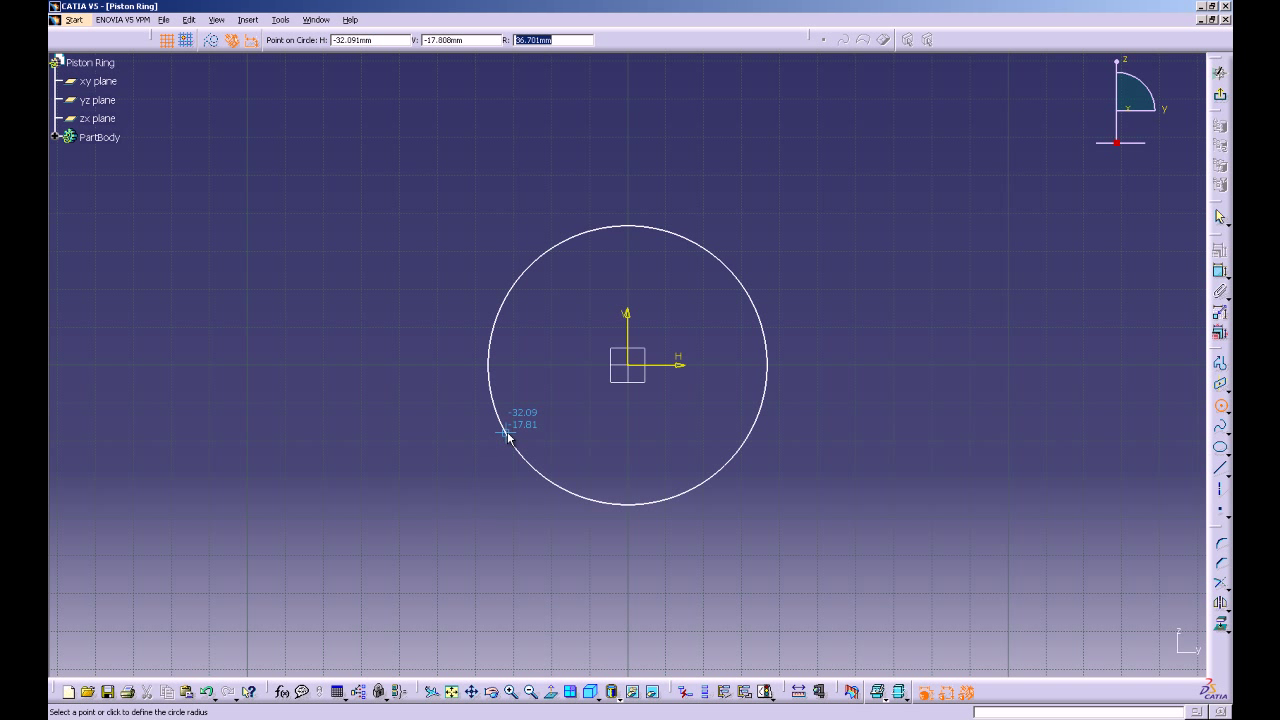
pyautogui.write('46.5')
pyautogui.press('Return')
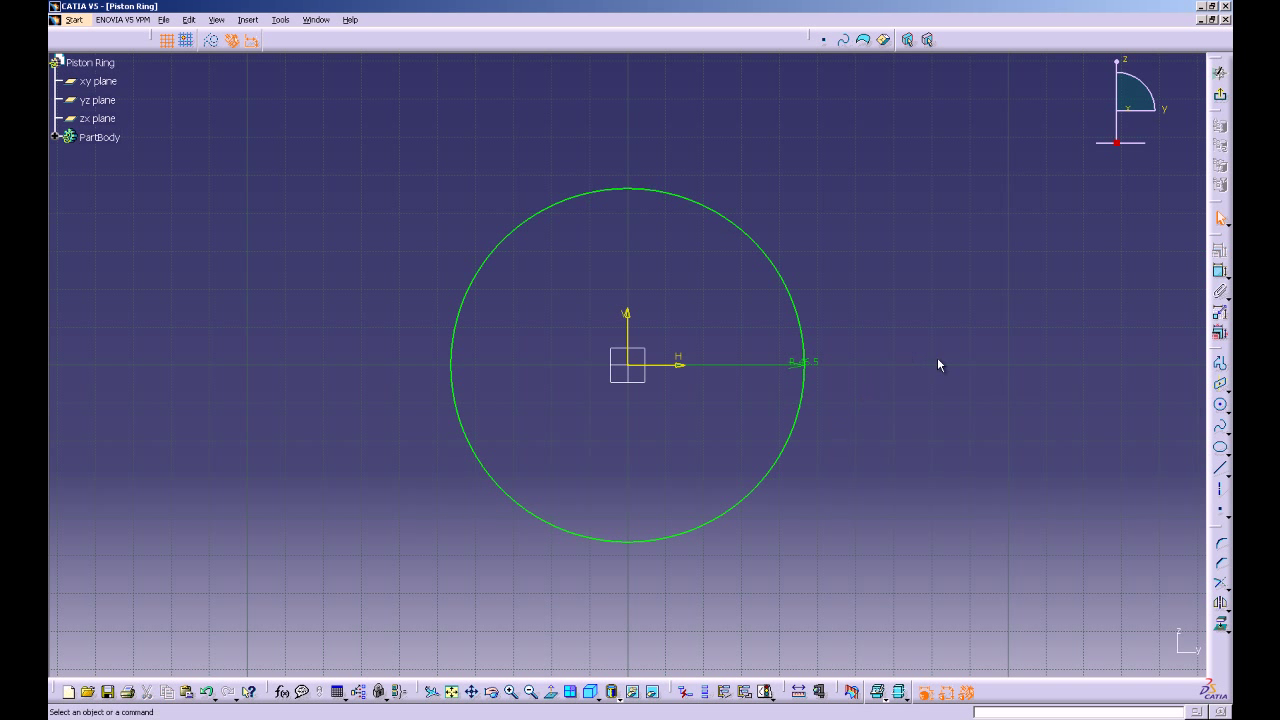
# Add a concentric 42.5 mm radius inner circle and exit the sketch
pyautogui.click(1222, 406)
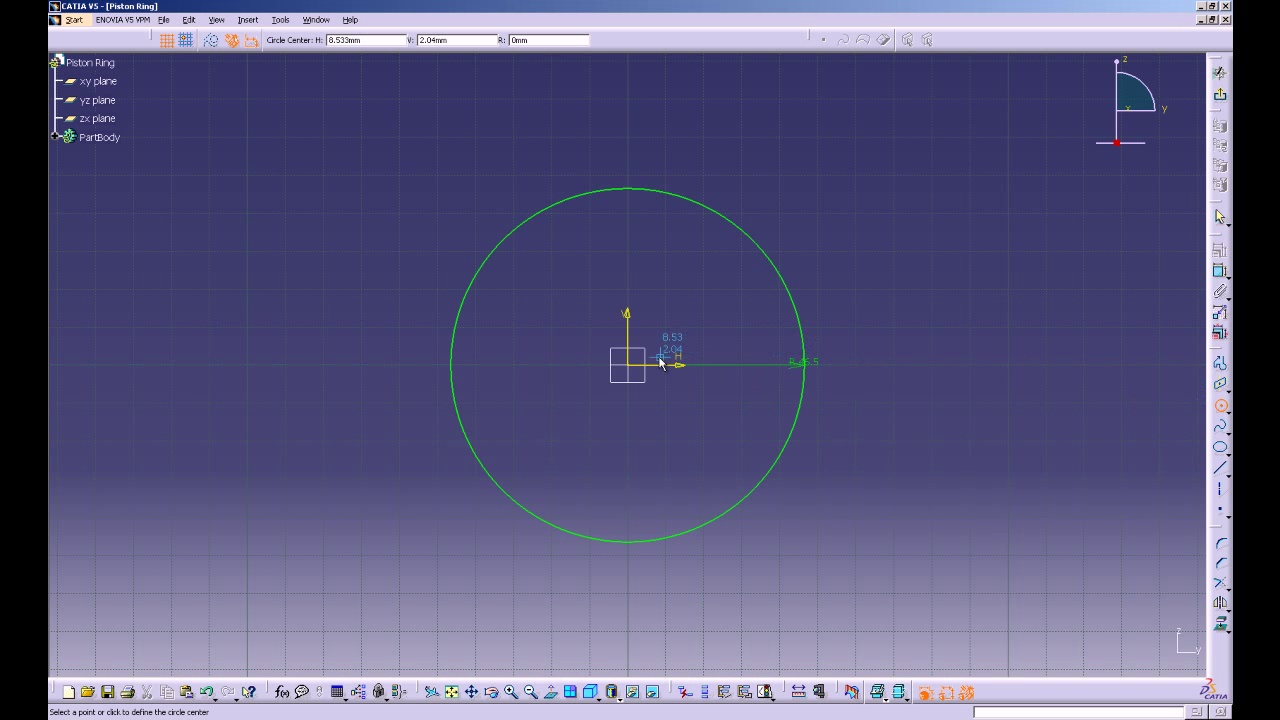
pyautogui.click(628, 366)
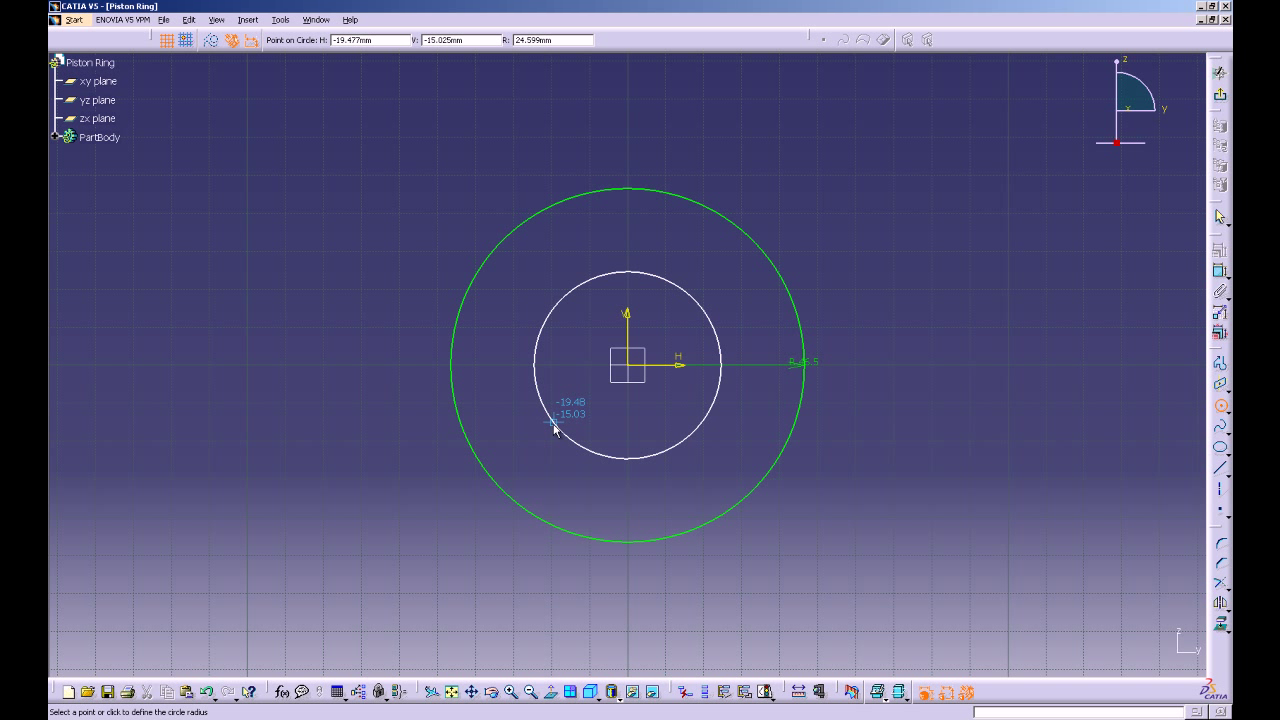
pyautogui.press('Tab')
pyautogui.press('Tab')
pyautogui.press('Tab')
pyautogui.write('42.')
pyautogui.press('Return')
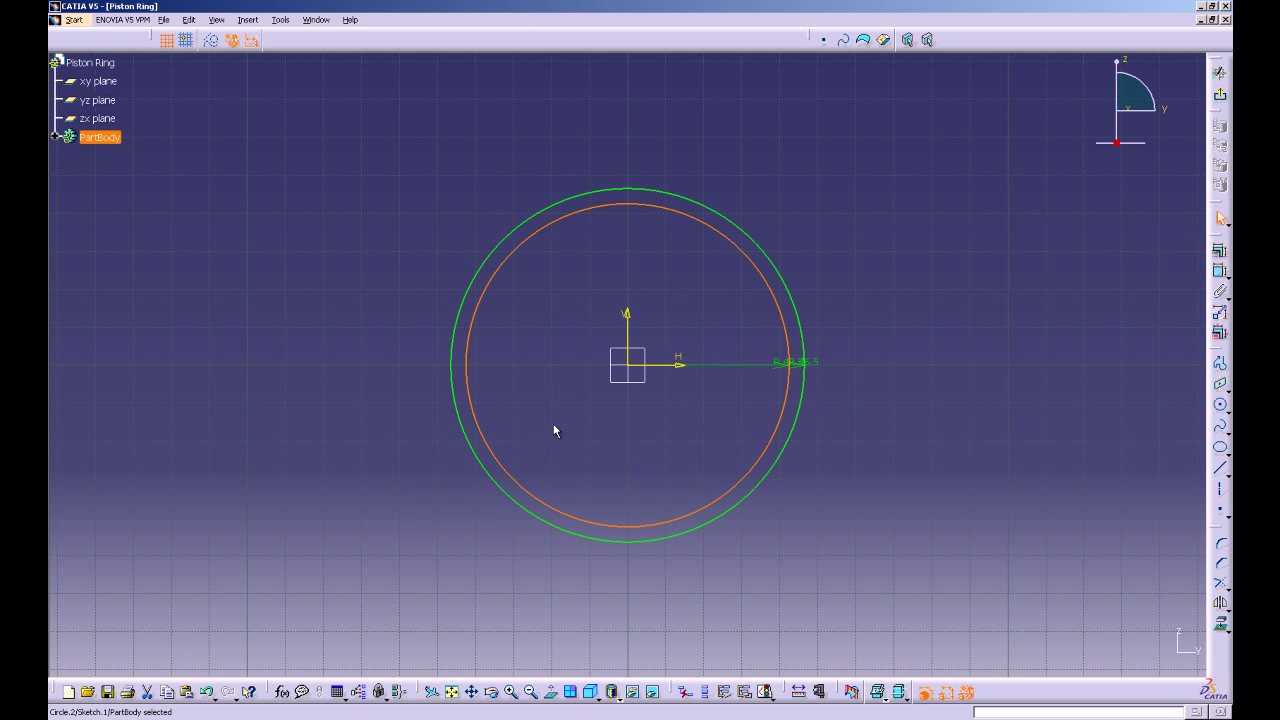
pyautogui.click(925, 316)
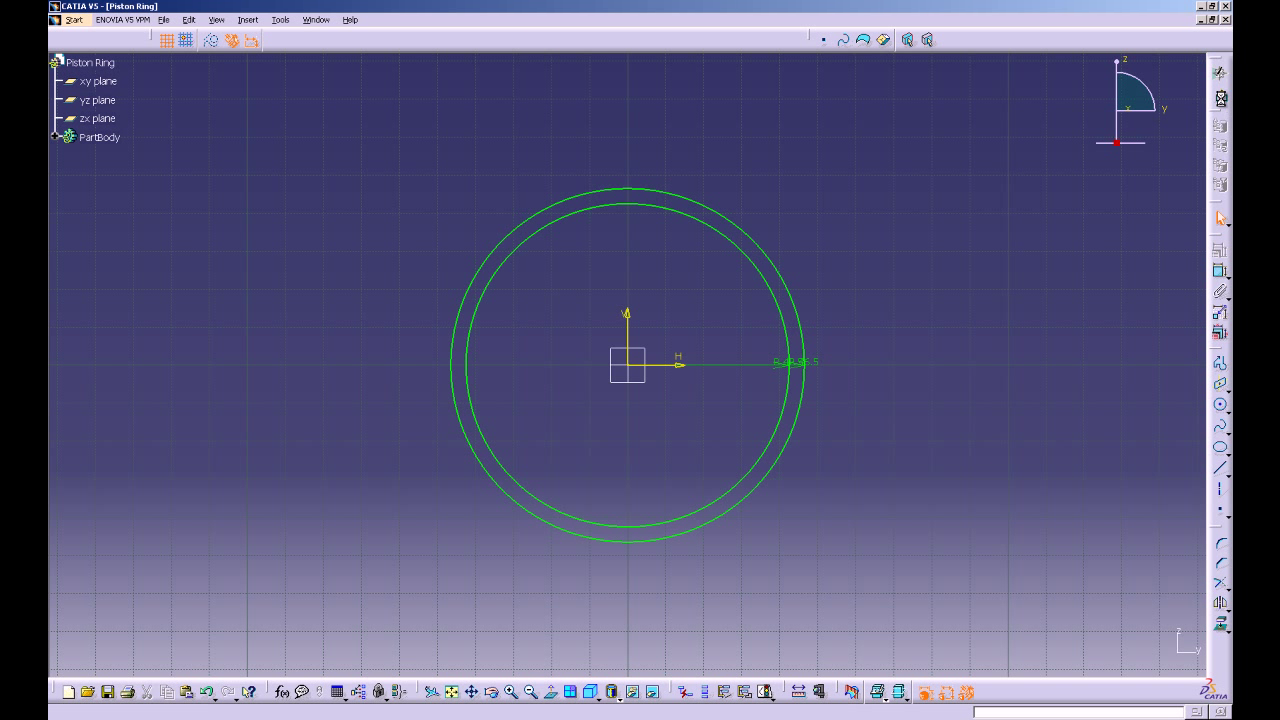
pyautogui.click(1220, 95)
# Pad the ring sketch 1.5 mm with Mirrored extent, creating Pad.1
pyautogui.click(1220, 148)
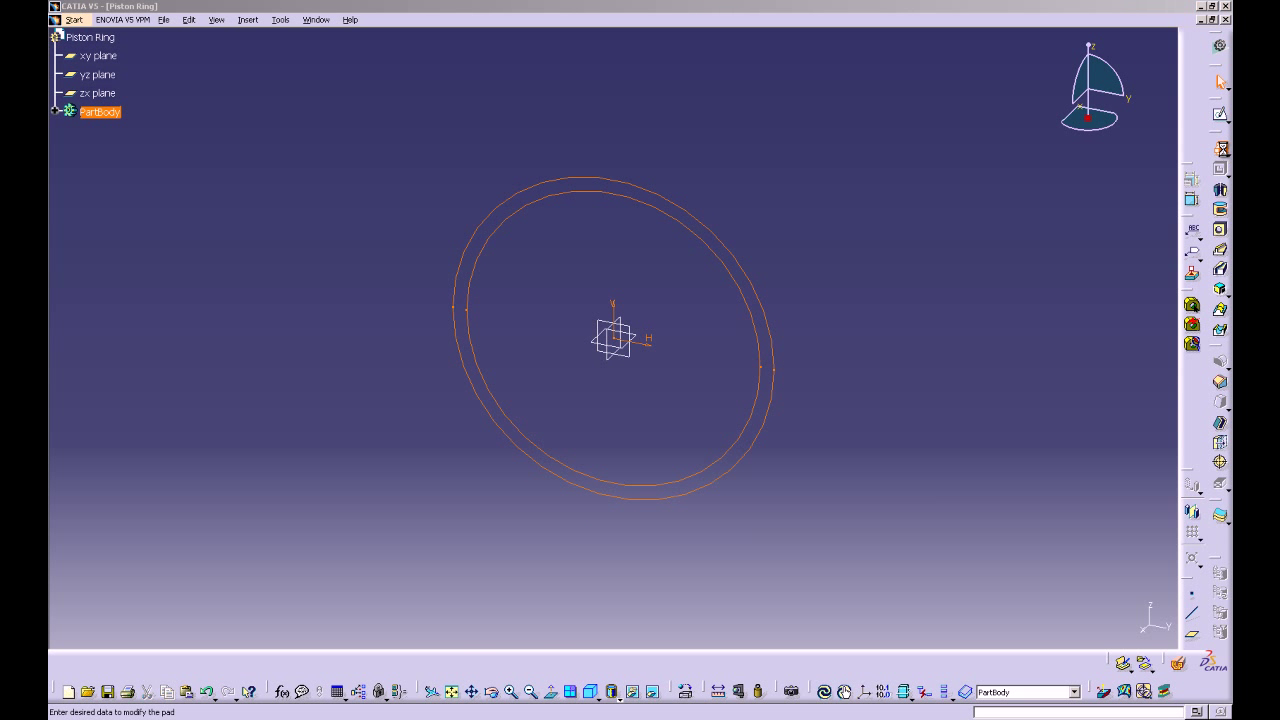
pyautogui.write('1.5')
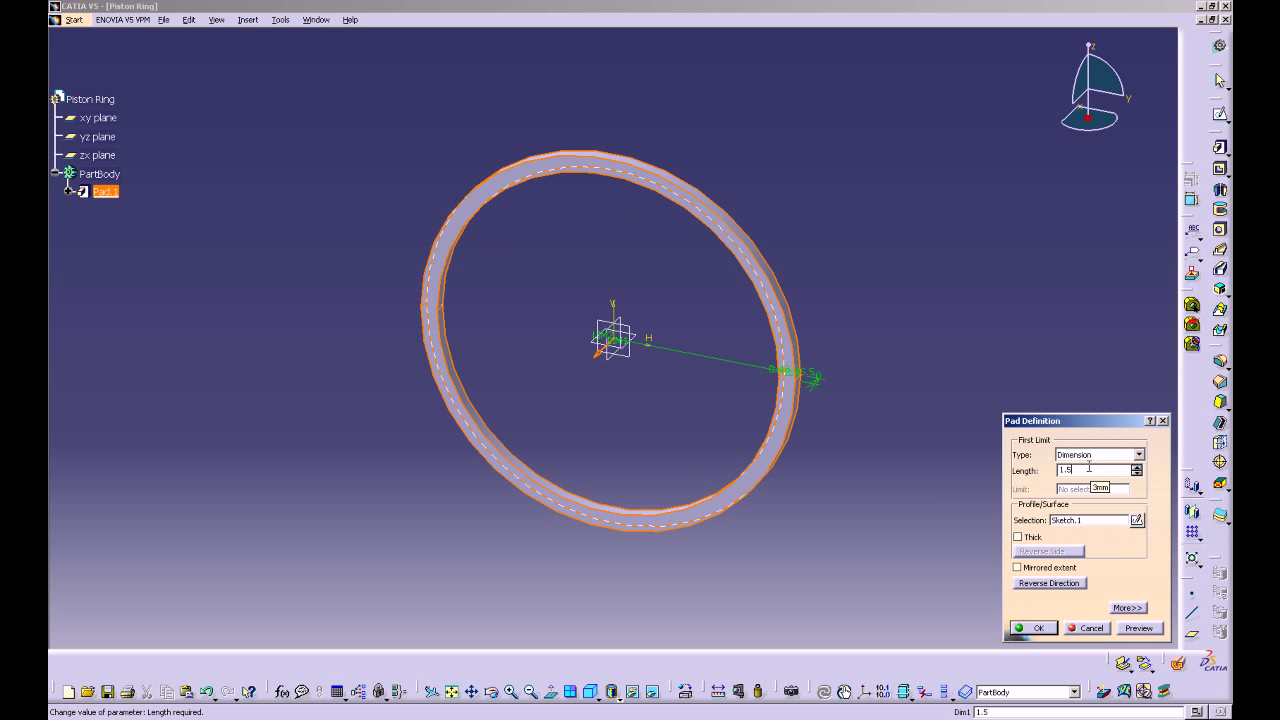
pyautogui.click(1020, 568)
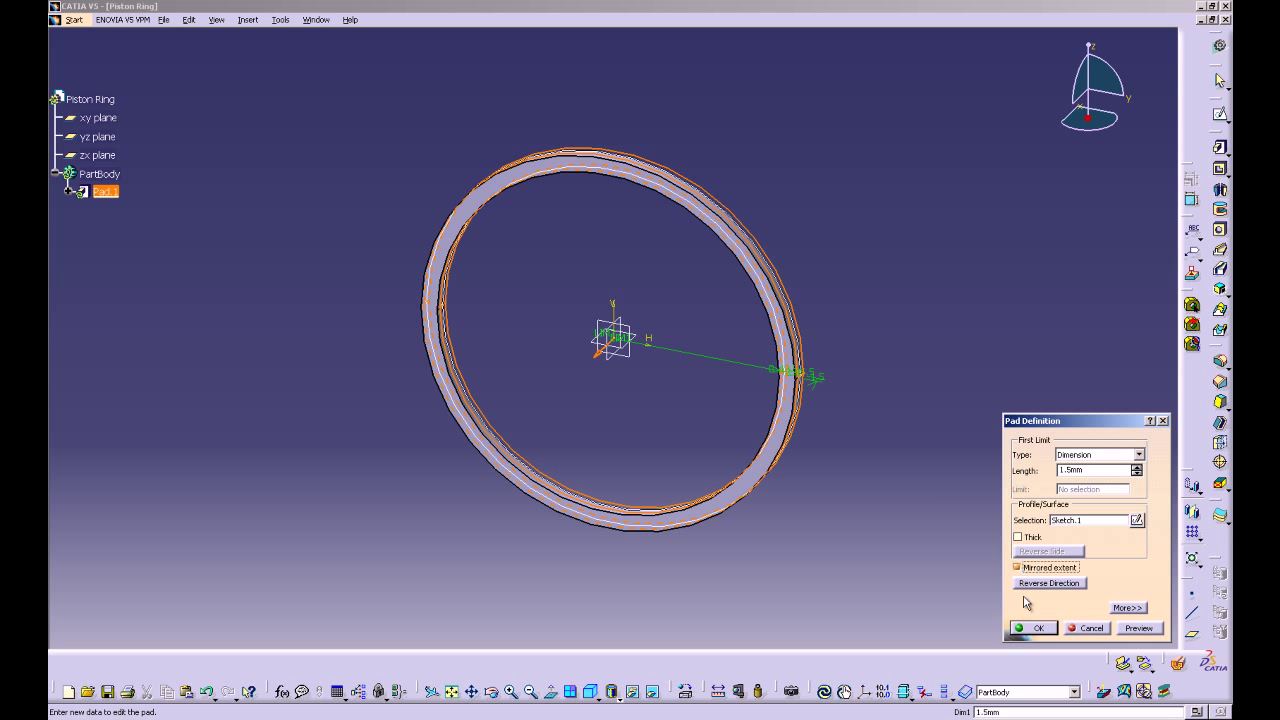
pyautogui.click(1034, 630)
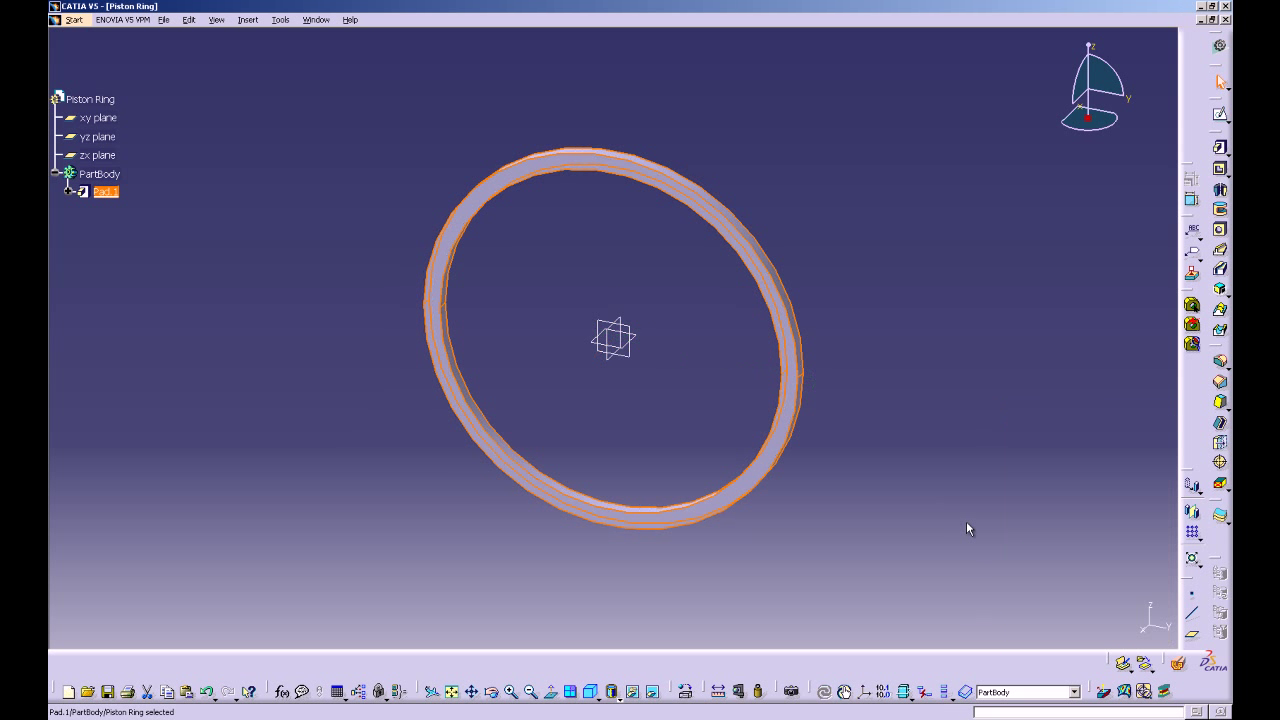
pyautogui.click(1045, 346)
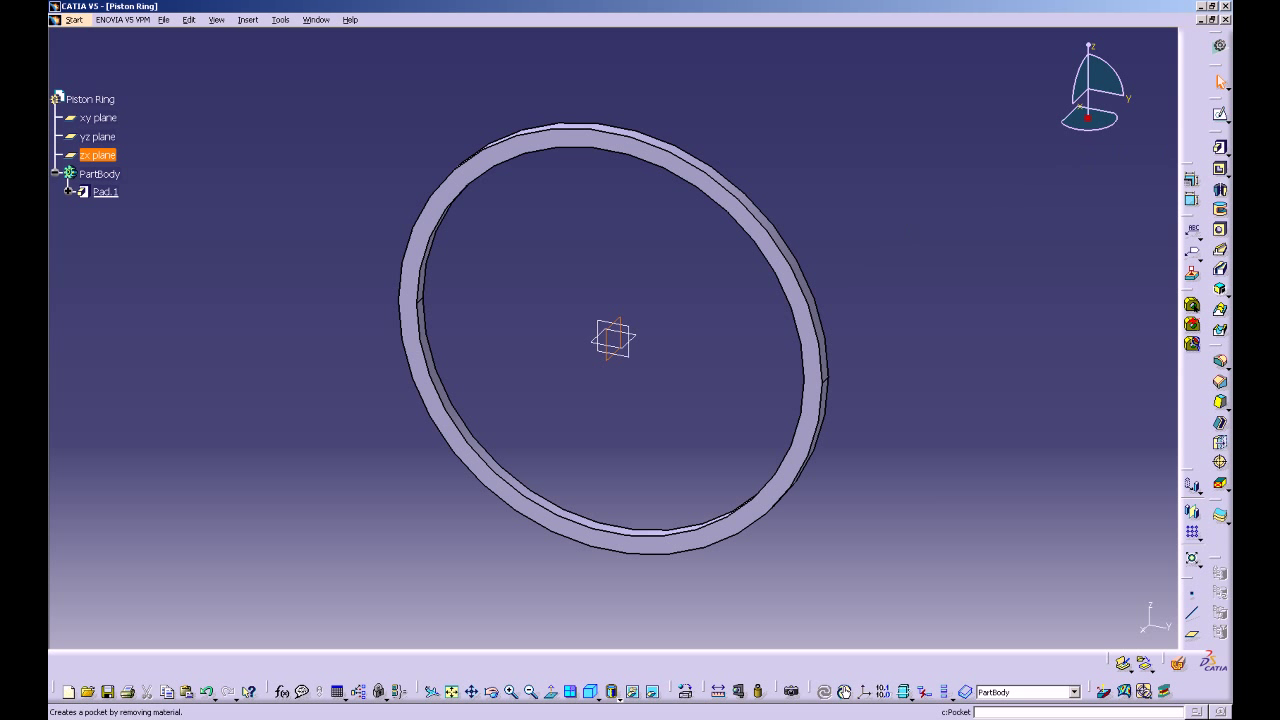
# On the zx plane, draw a closed four-line tilted rectangle across the ring's section
pyautogui.click(1222, 117)
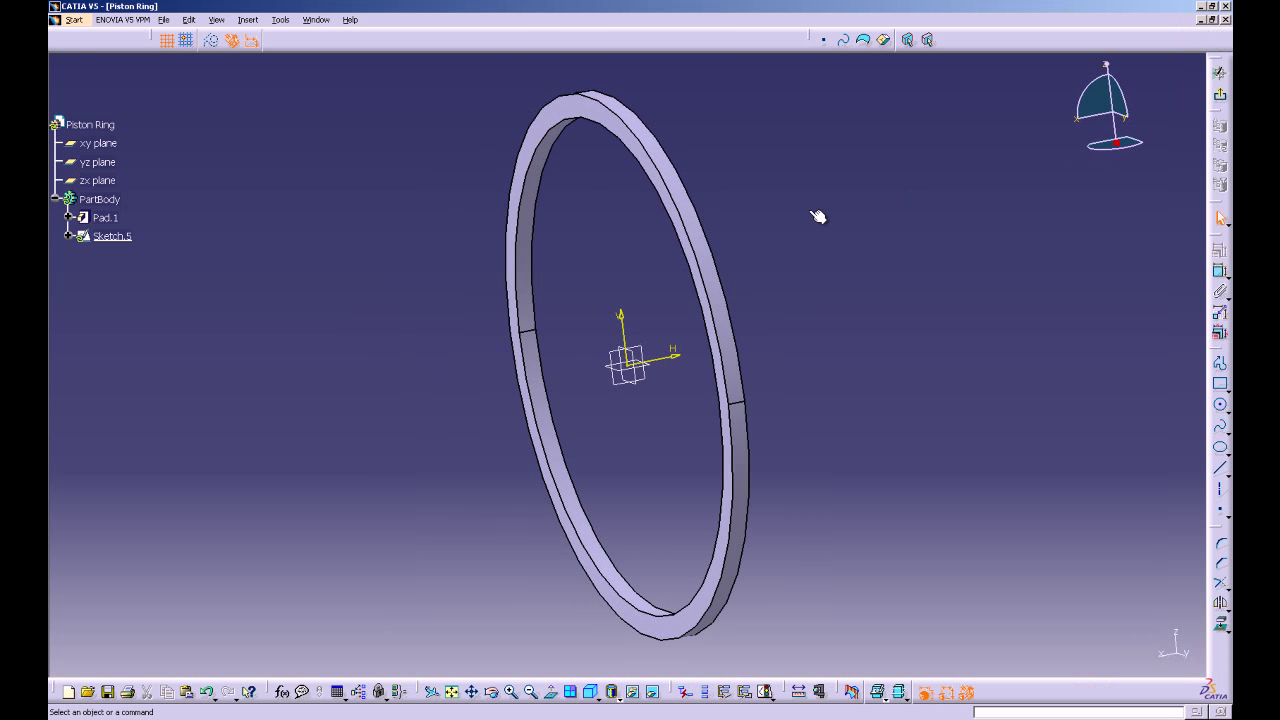
pyautogui.keyDown('ctrl'); pyautogui.moveTo(686, 380); pyautogui.dragTo(666, 230, button='middle'); pyautogui.keyUp('ctrl')
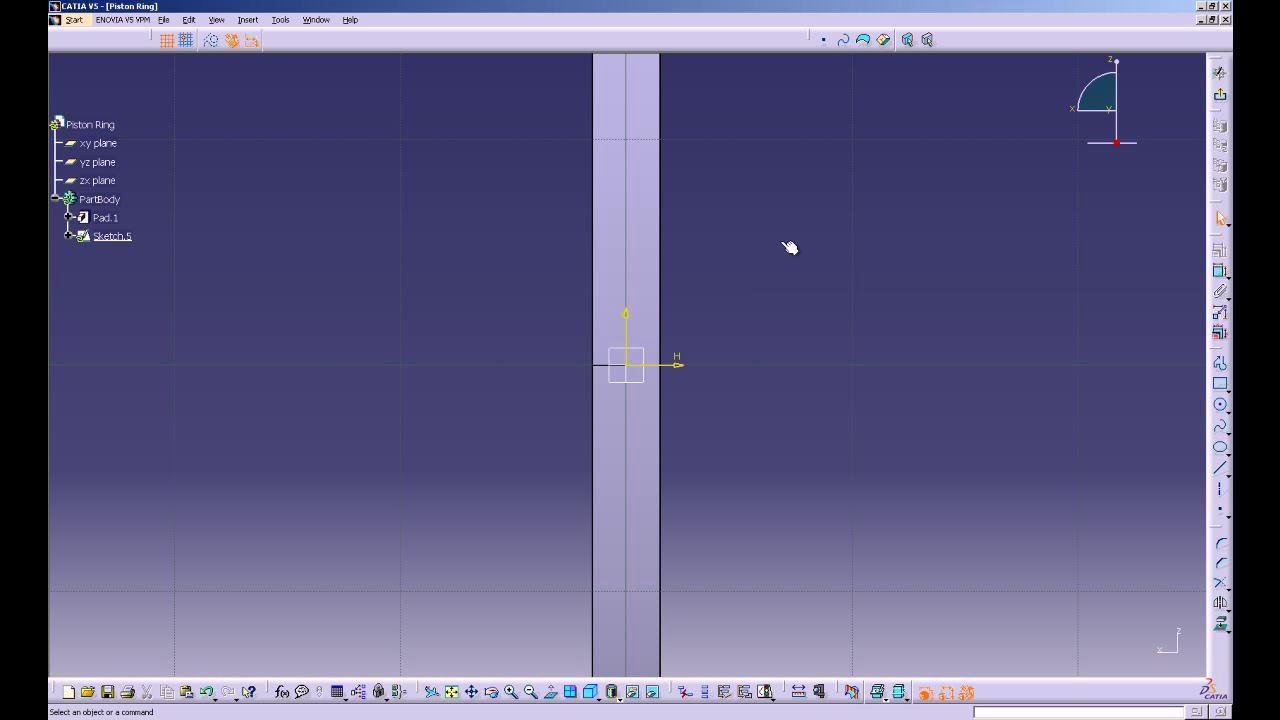
pyautogui.click(1220, 364)
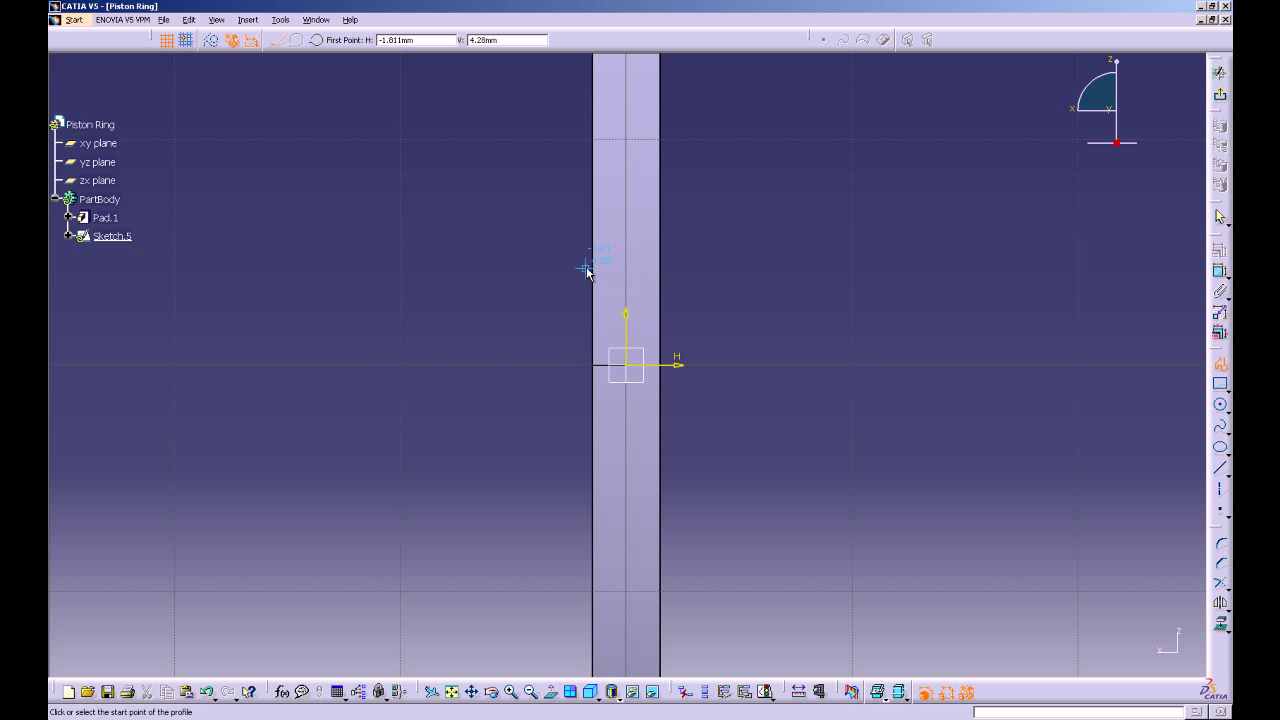
pyautogui.click(519, 220)
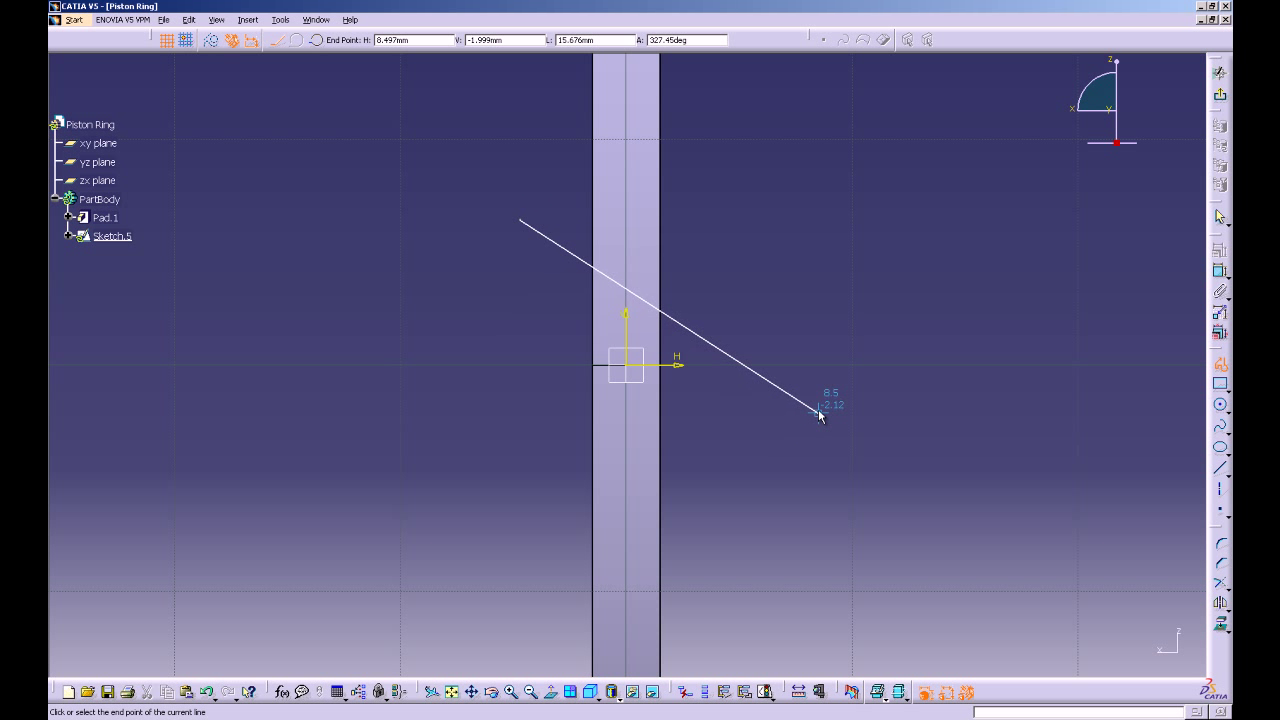
pyautogui.click(818, 409)
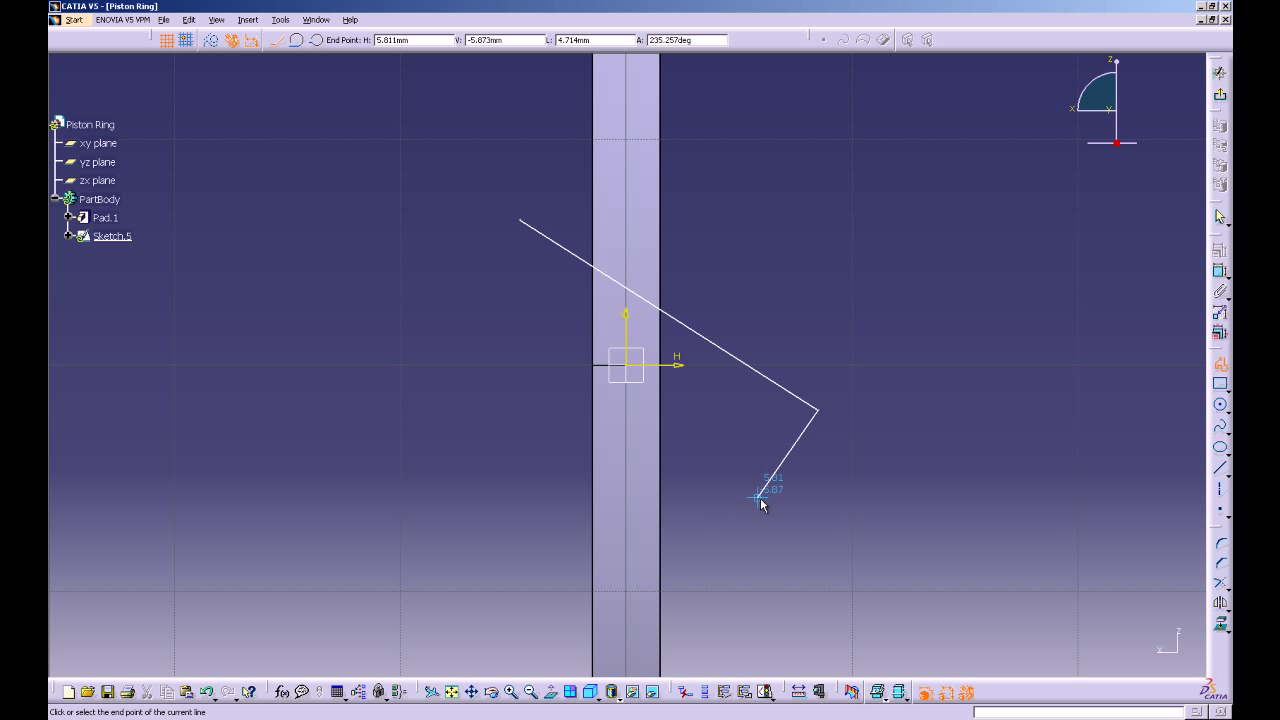
pyautogui.click(761, 497)
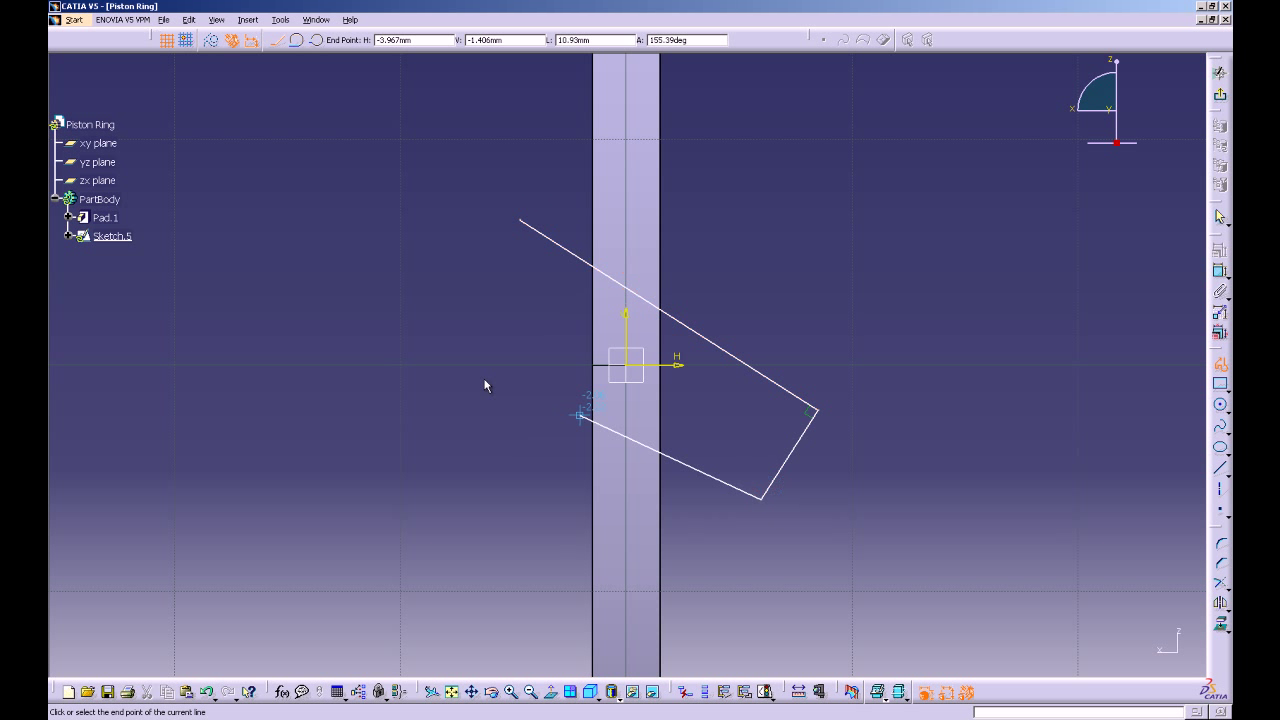
pyautogui.click(459, 315)
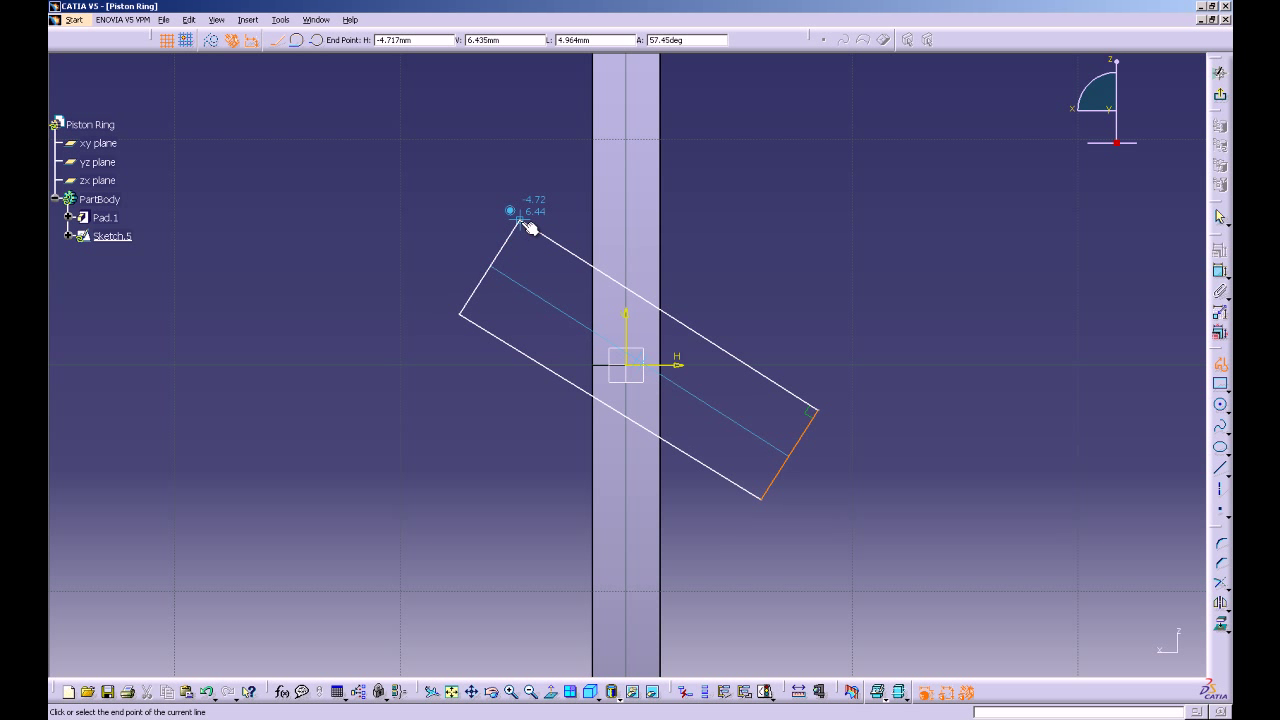
pyautogui.click(519, 220)
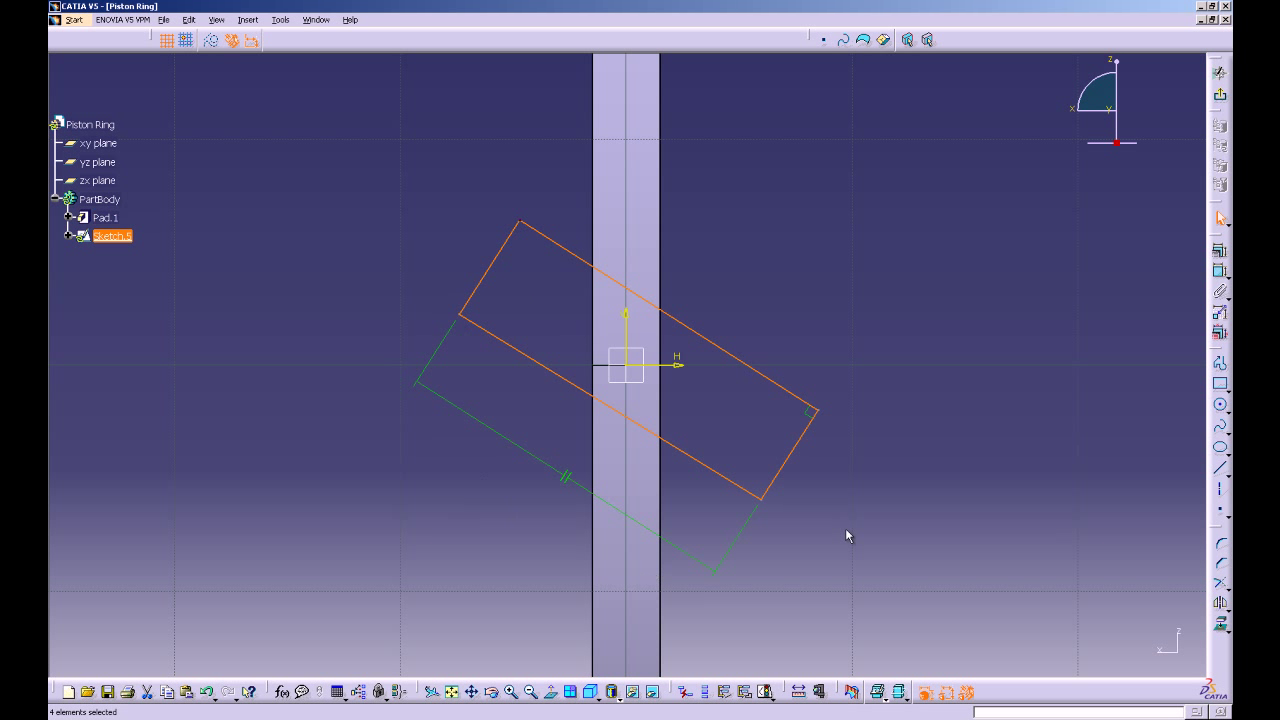
pyautogui.click(944, 484)
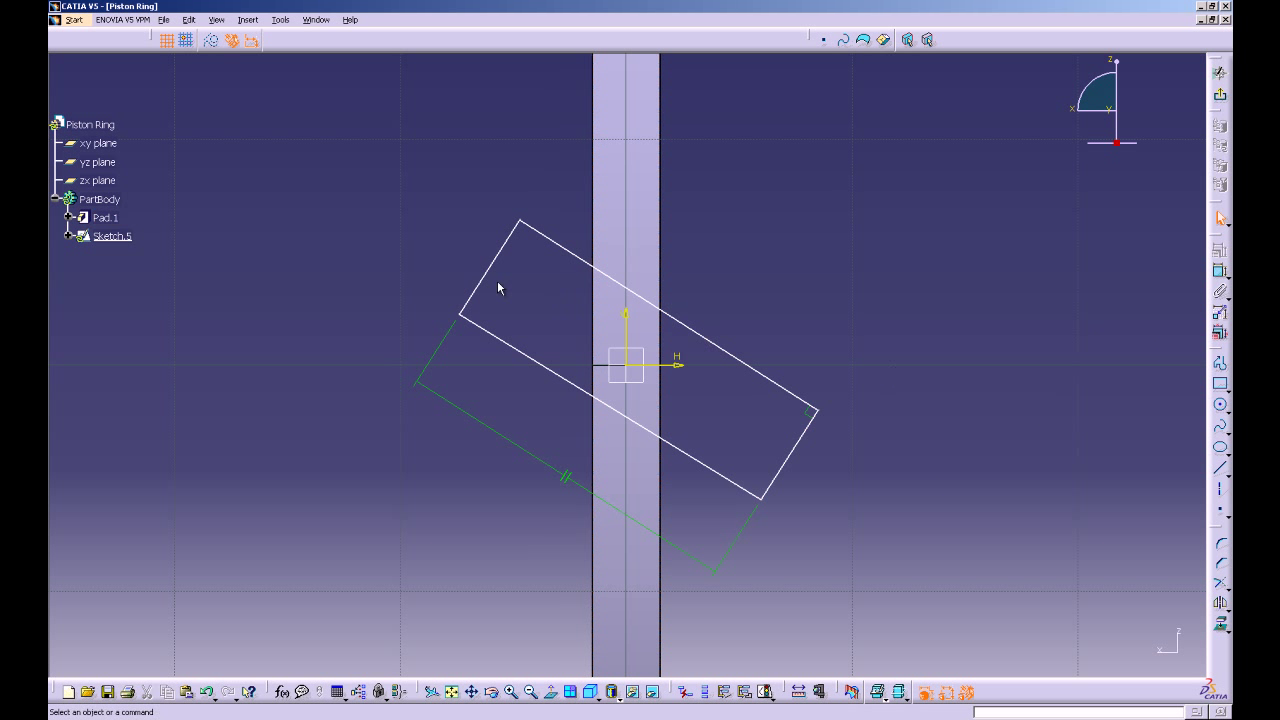
# Constrain the rectangle's opposite edges to be parallel
pyautogui.keyDown('ctrl'); pyautogui.click(720, 478); pyautogui.keyUp('ctrl')
pyautogui.click(1219, 250)
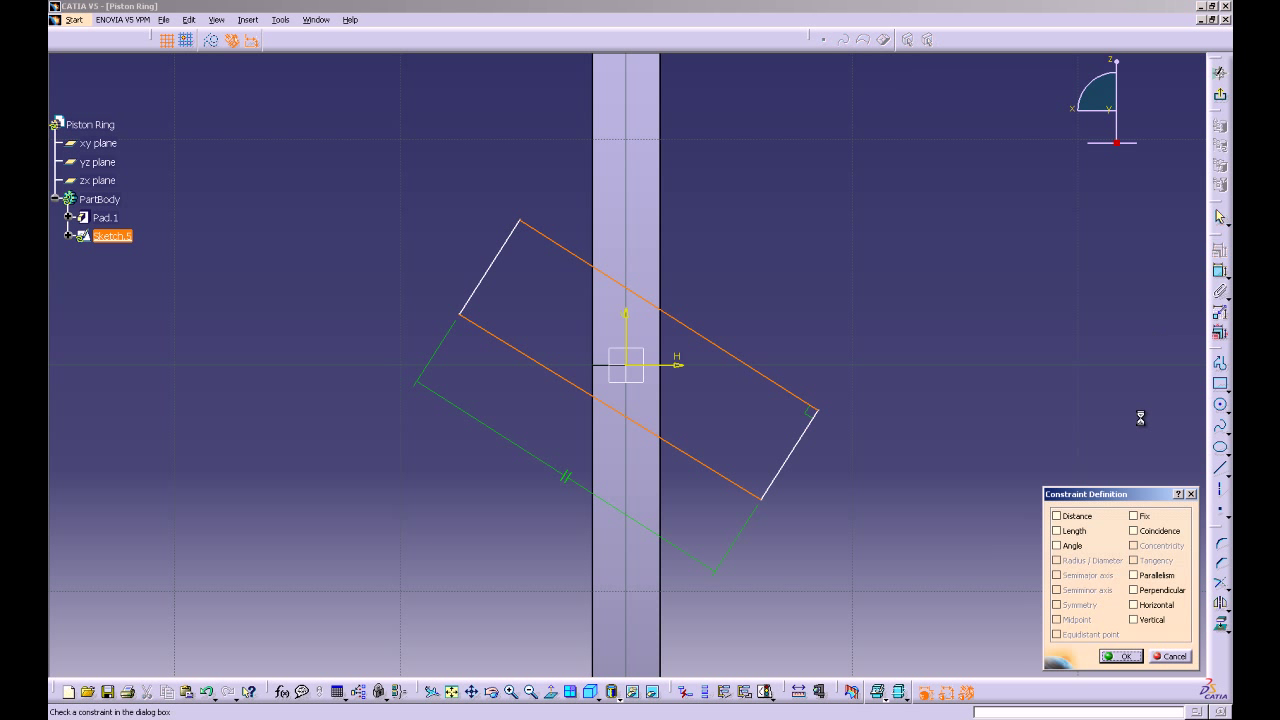
pyautogui.click(1135, 576)
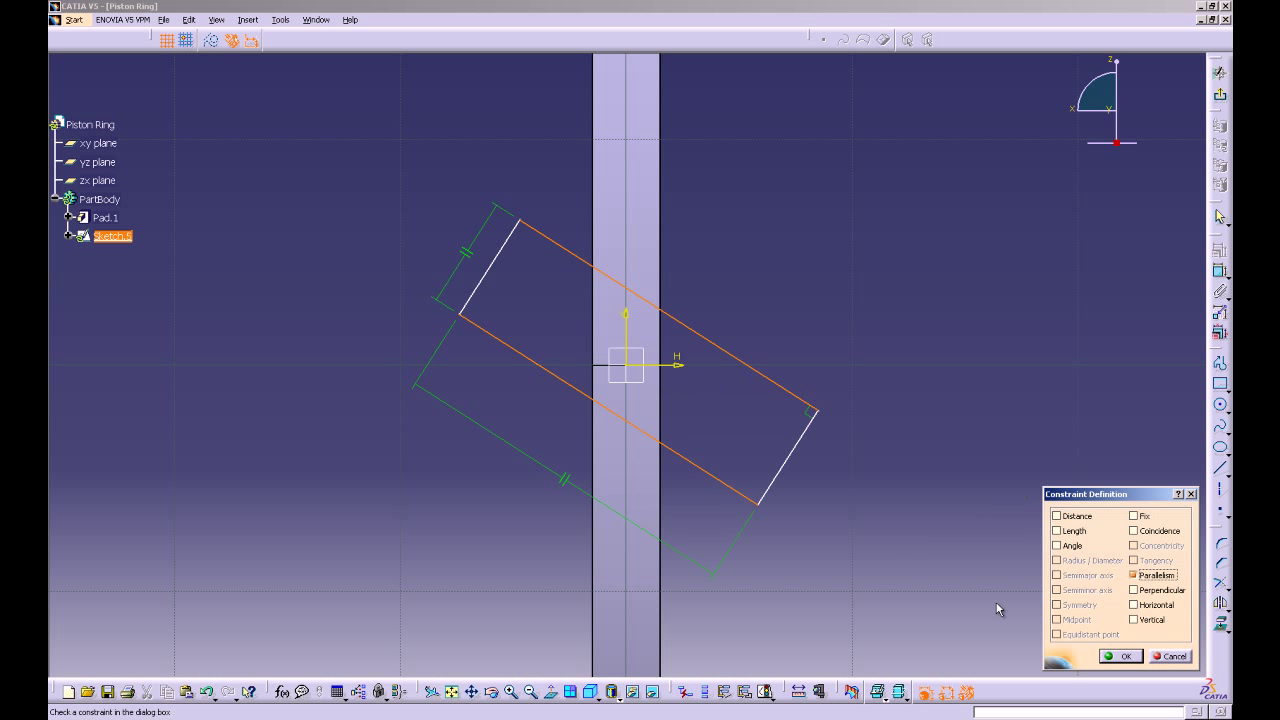
pyautogui.click(1120, 657)
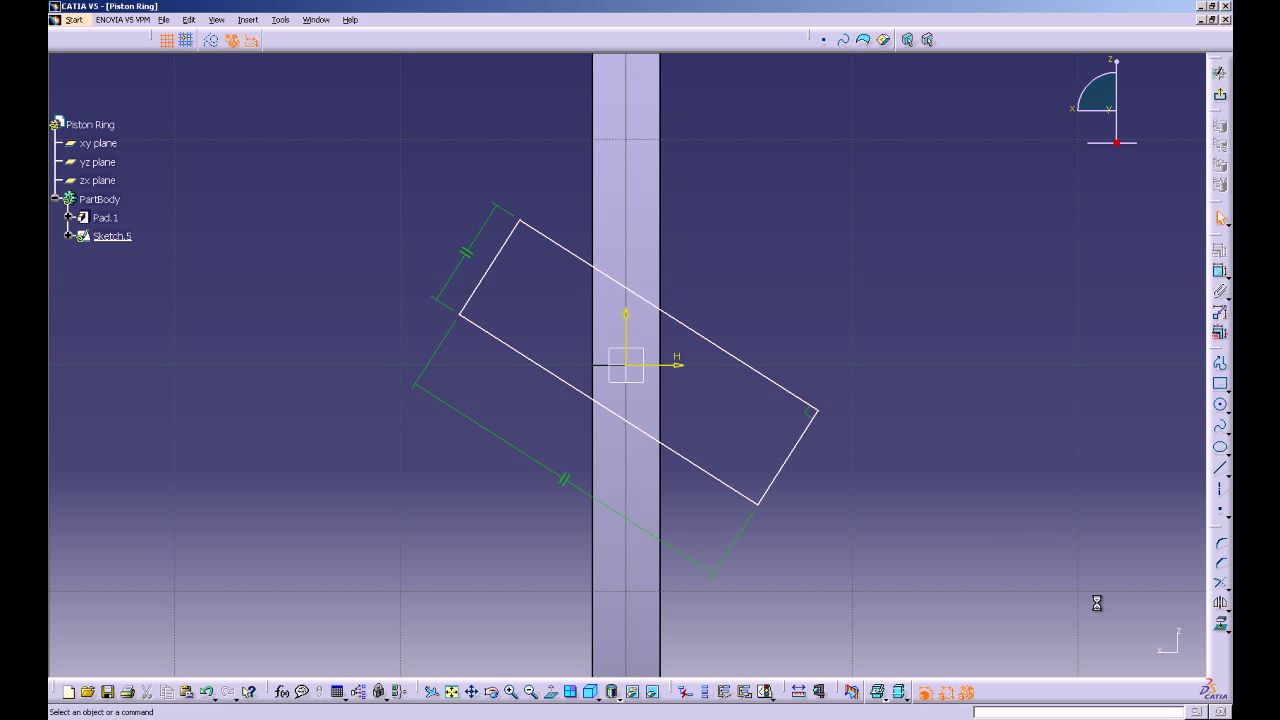
# Set the rectangle's upper long edge at a 135° angle to the vertical axis
pyautogui.click(738, 360)
pyautogui.keyDown('ctrl'); pyautogui.click(626, 336); pyautogui.keyUp('ctrl')
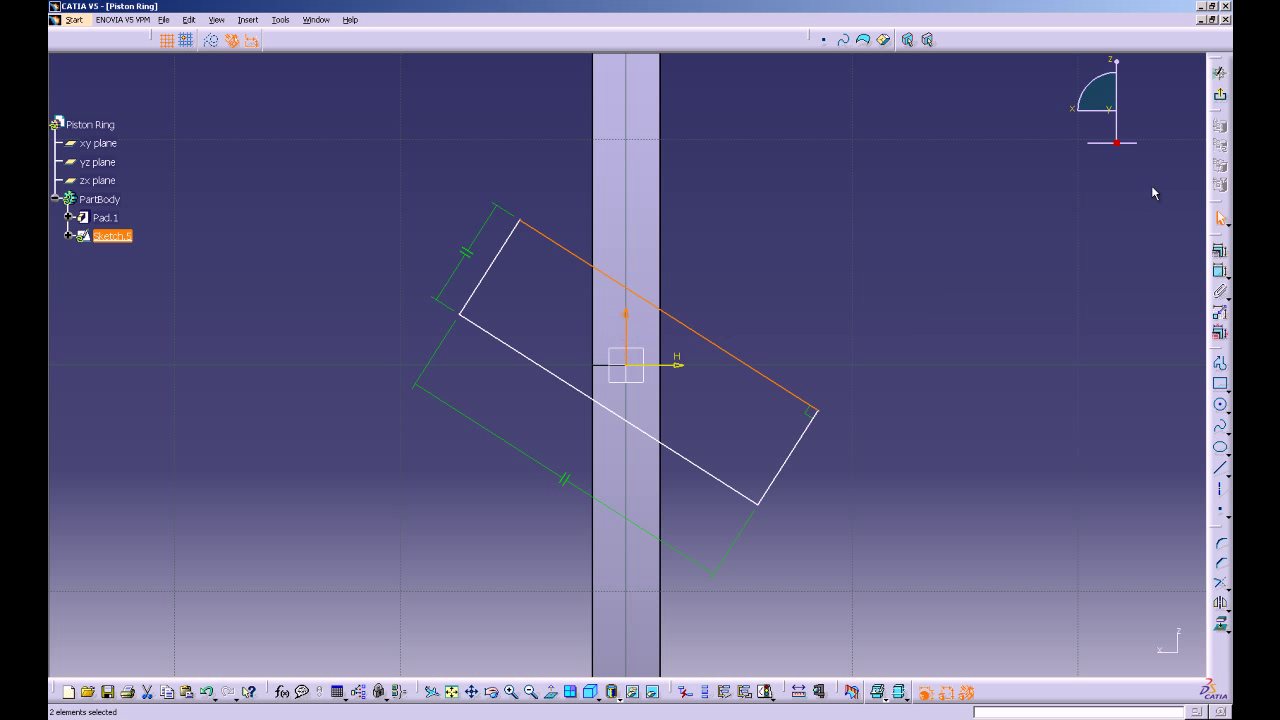
pyautogui.click(1219, 270)
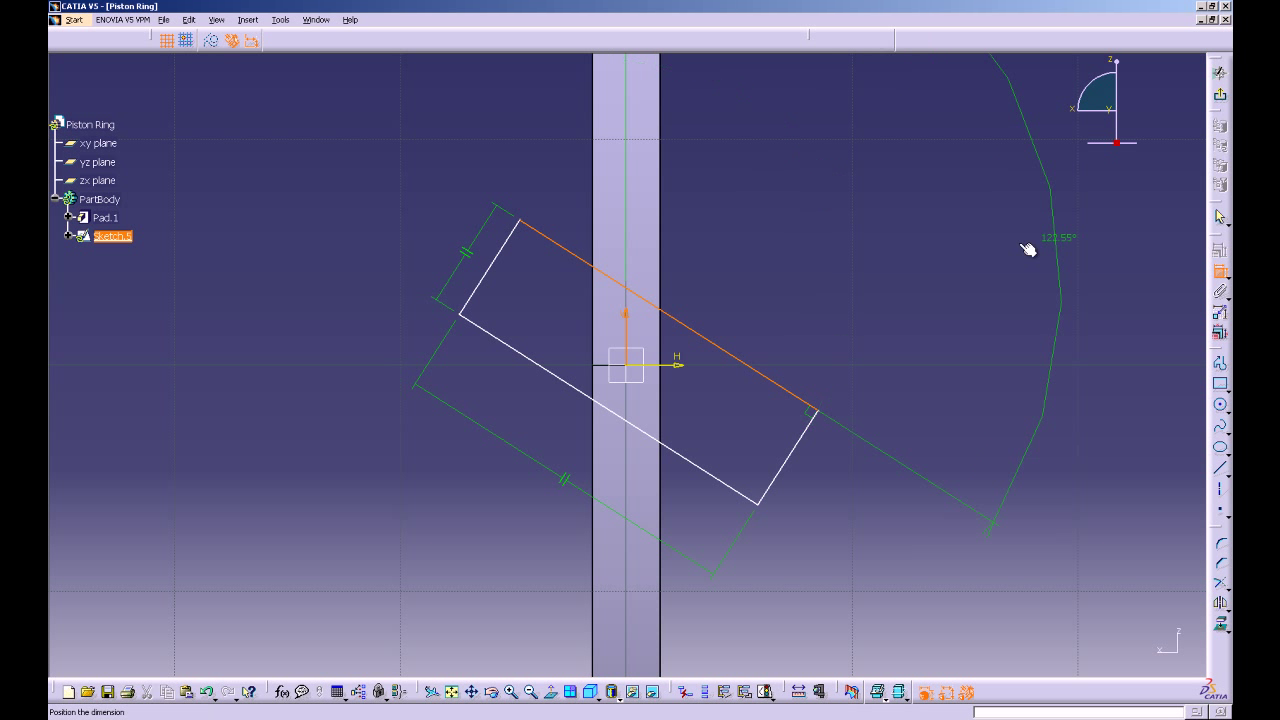
pyautogui.click(757, 251)
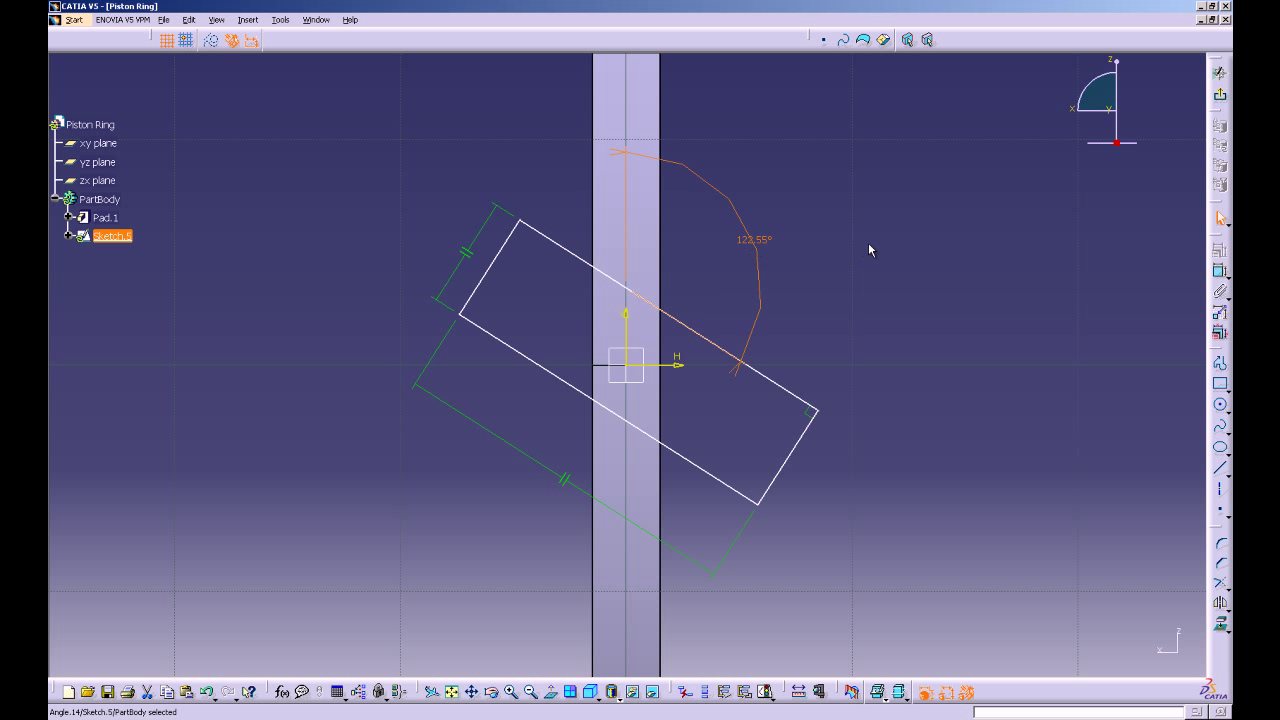
pyautogui.doubleClick(754, 240)
pyautogui.write('135')
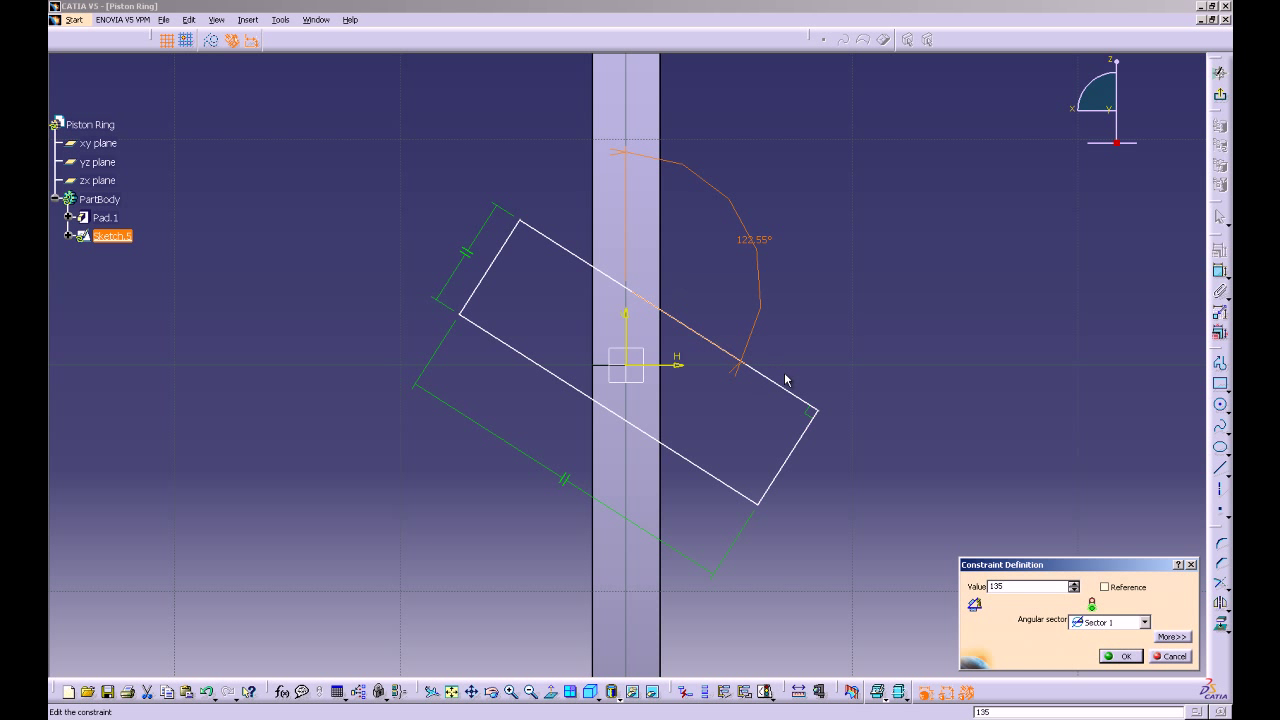
pyautogui.click(1120, 655)
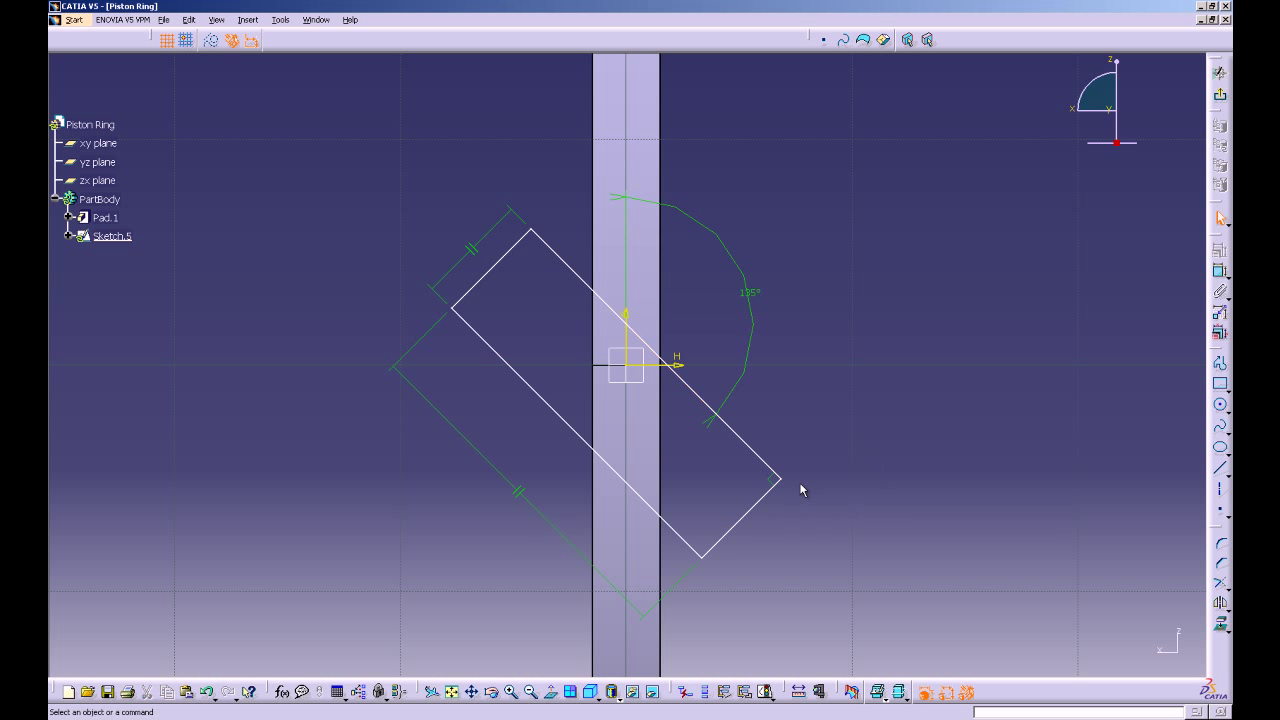
pyautogui.click(706, 557)
# Make two rectangle corners coincident with the pad's right and left edges
pyautogui.keyDown('ctrl'); pyautogui.click(661, 568); pyautogui.keyUp('ctrl')
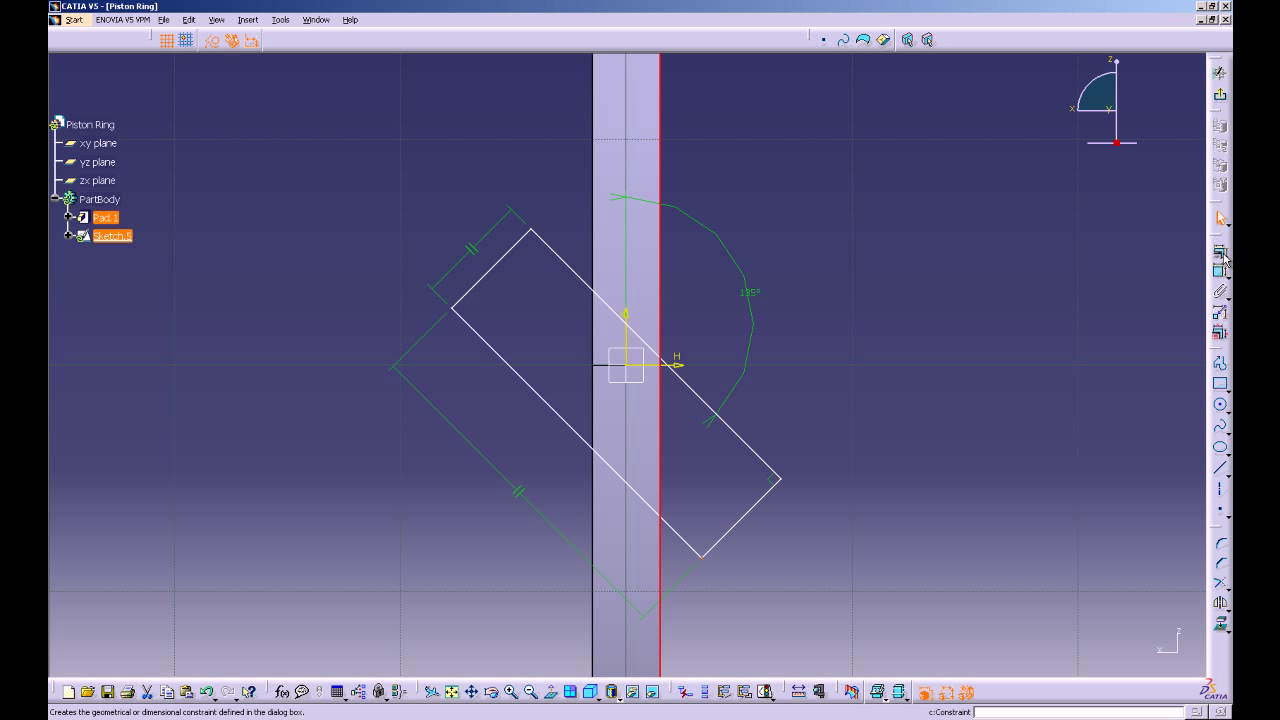
pyautogui.click(1224, 253)
pyautogui.click(1144, 530)
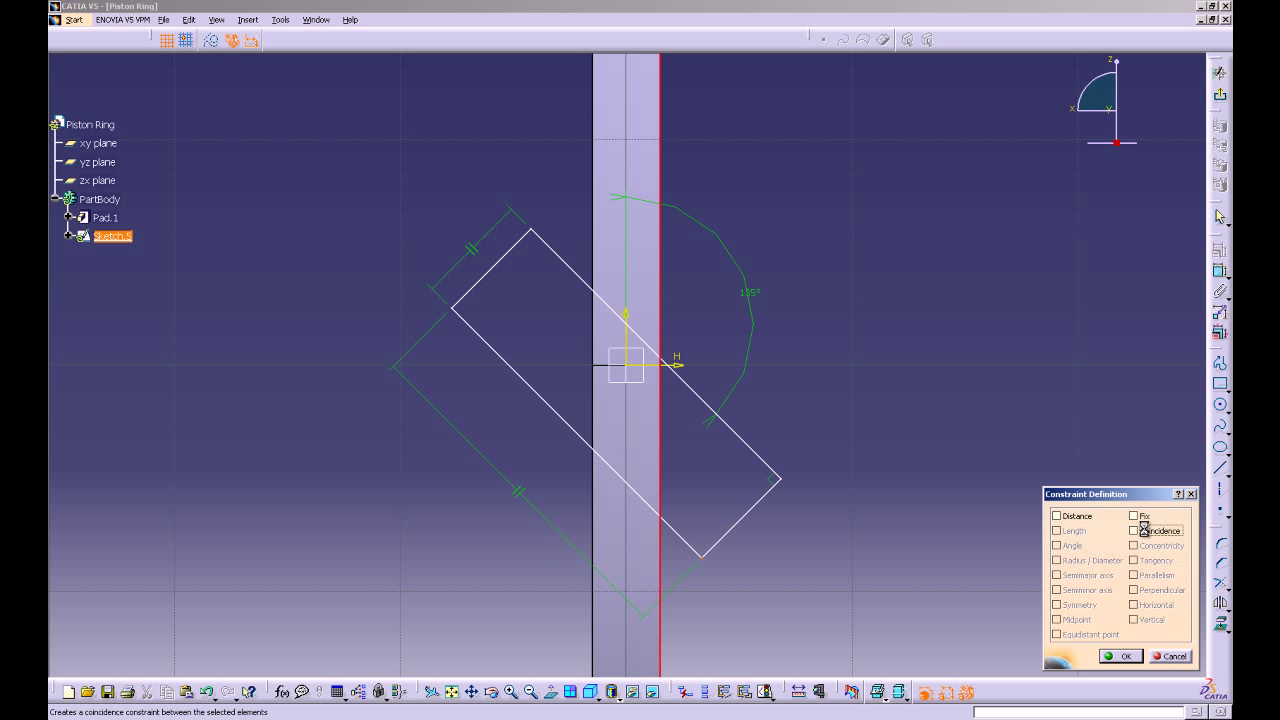
pyautogui.click(1119, 656)
pyautogui.click(488, 229)
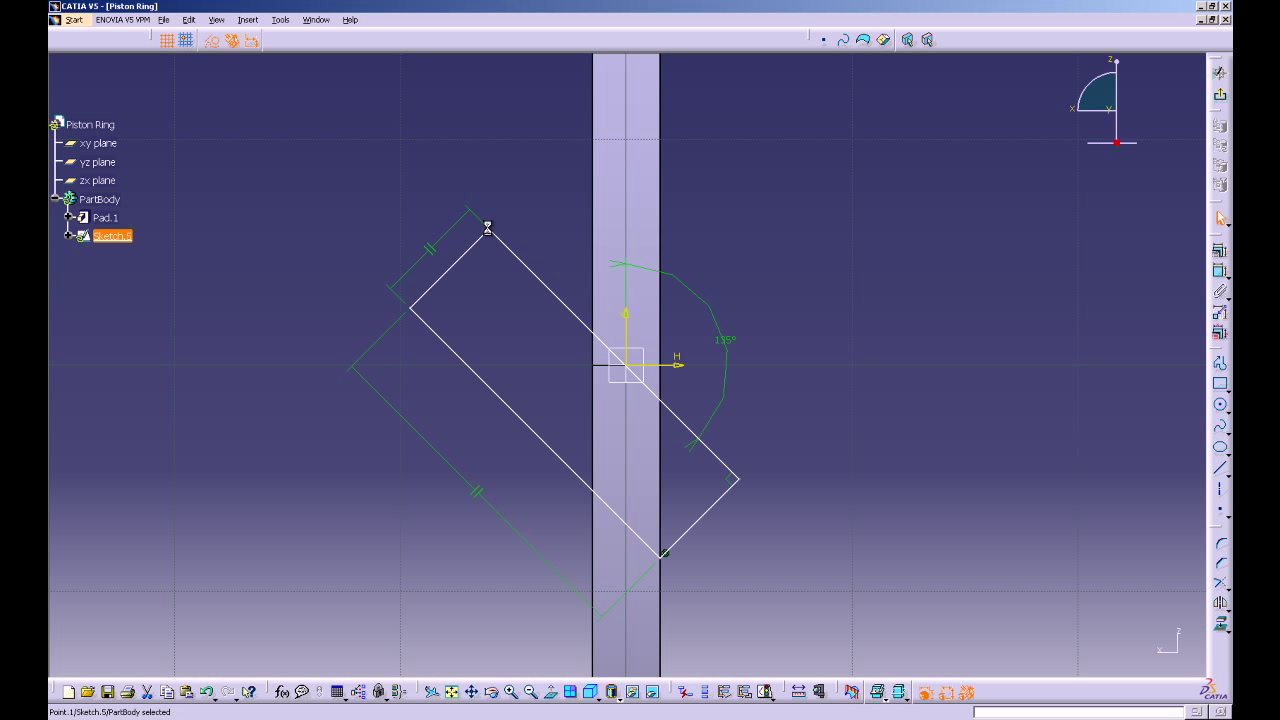
pyautogui.keyDown('ctrl'); pyautogui.click(594, 218); pyautogui.keyUp('ctrl')
pyautogui.click(1219, 248)
pyautogui.click(1133, 530)
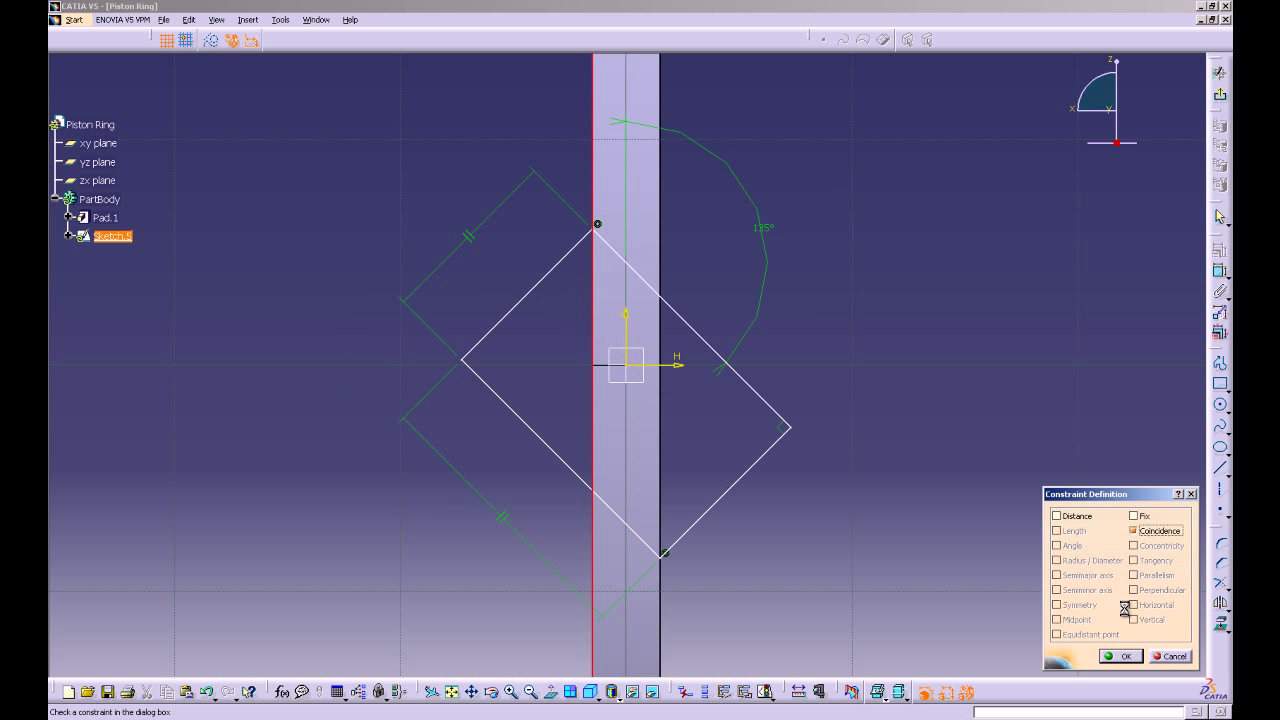
pyautogui.click(1120, 656)
# Dimension the rectangle's short edge to 1 mm
pyautogui.click(738, 481)
pyautogui.click(1221, 272)
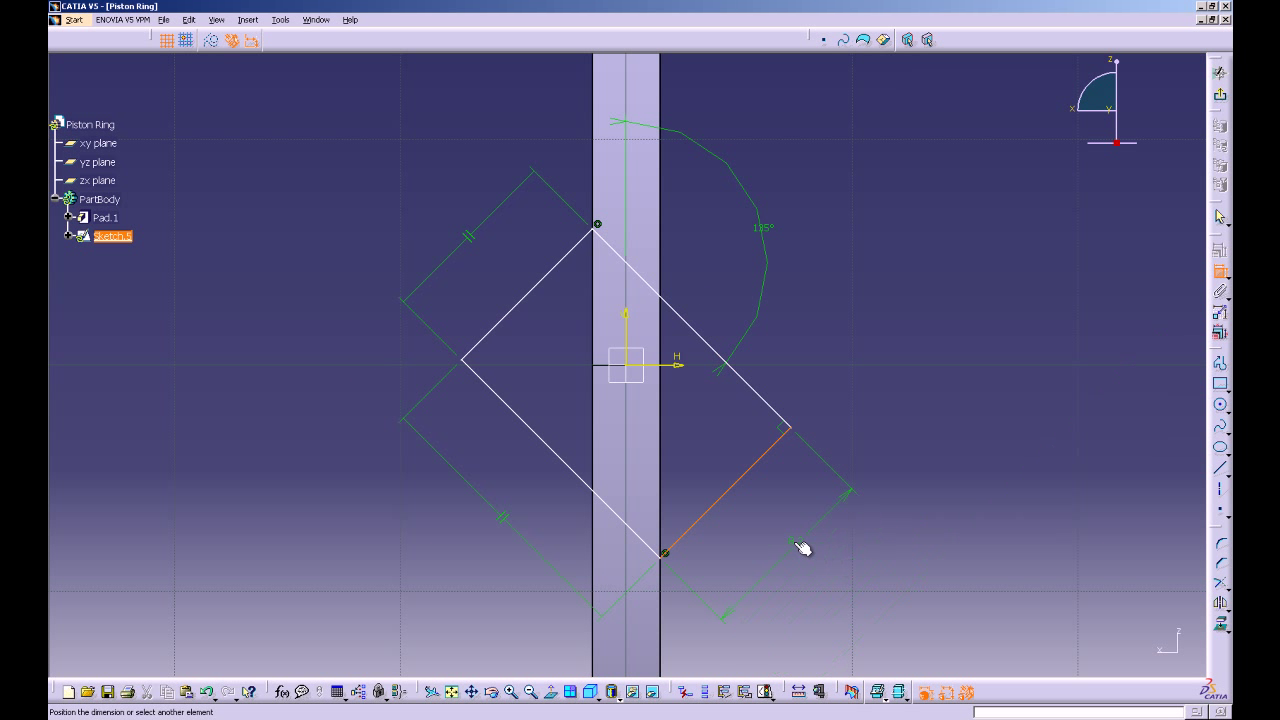
pyautogui.doubleClick(800, 542)
pyautogui.write('1')
pyautogui.press('Return')
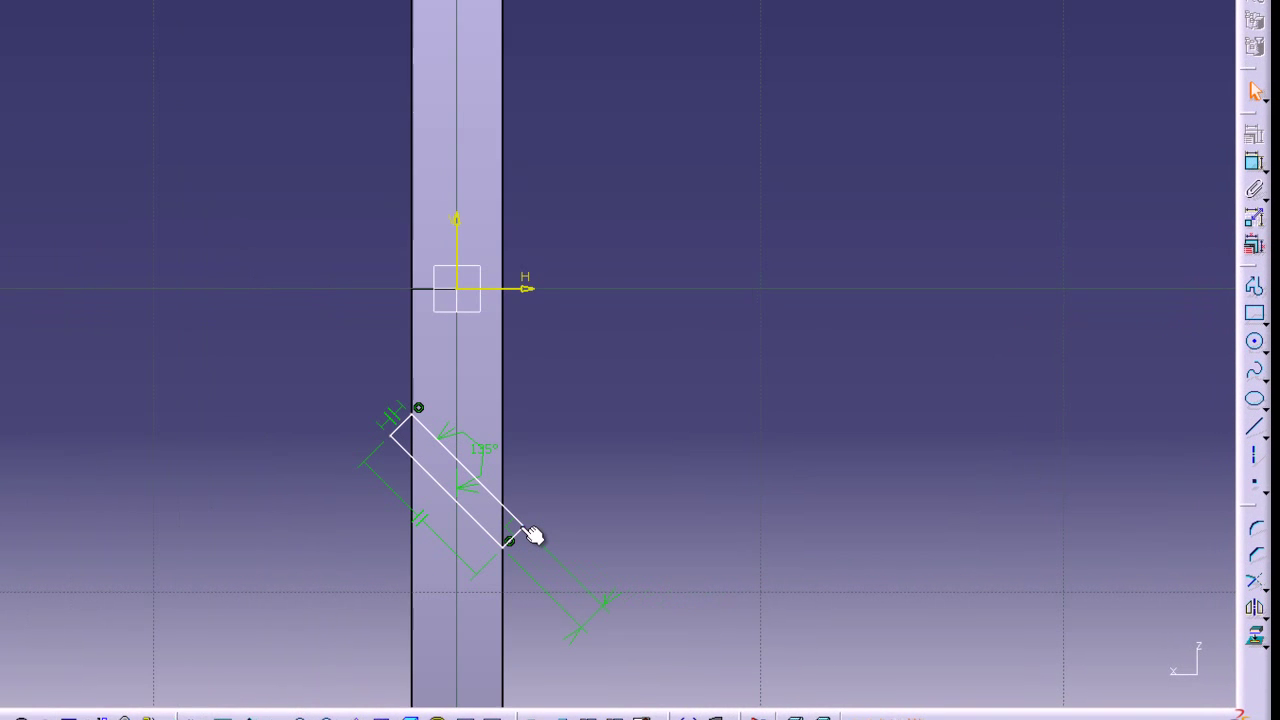
# Set the rectangle's distance from the horizontal axis to 1.5 mm
pyautogui.click(491, 273)
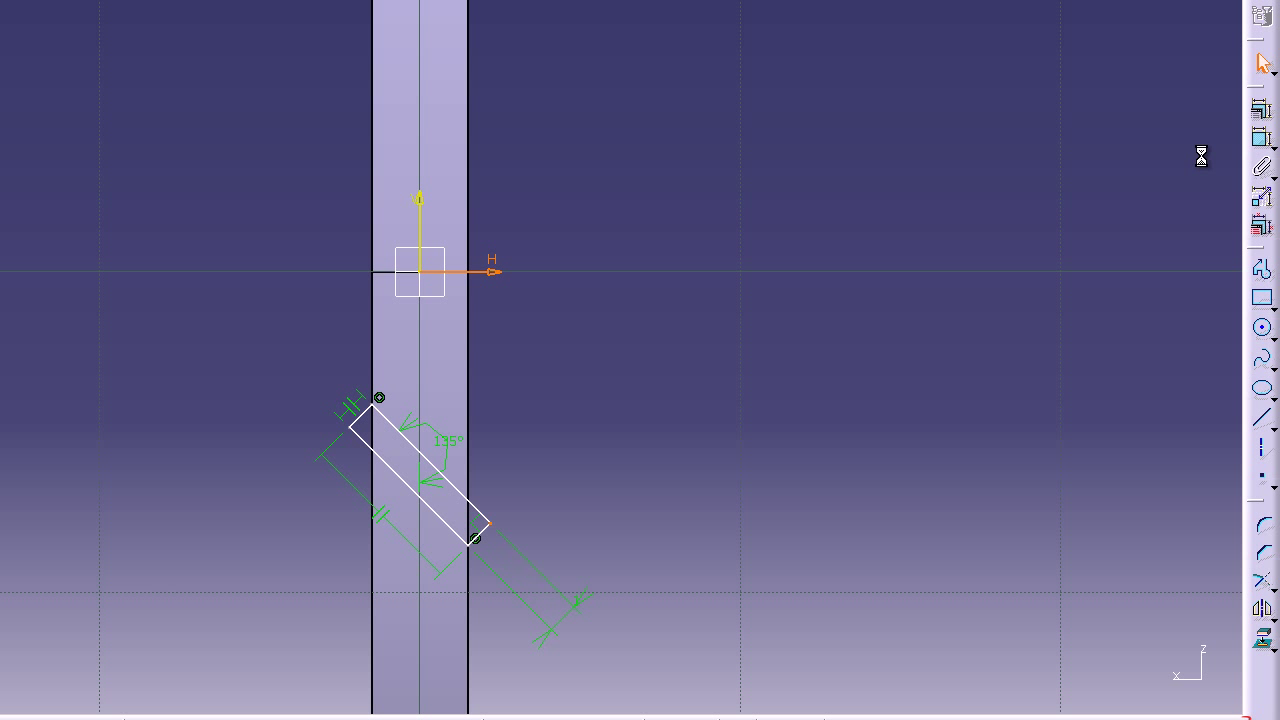
pyautogui.click(1262, 140)
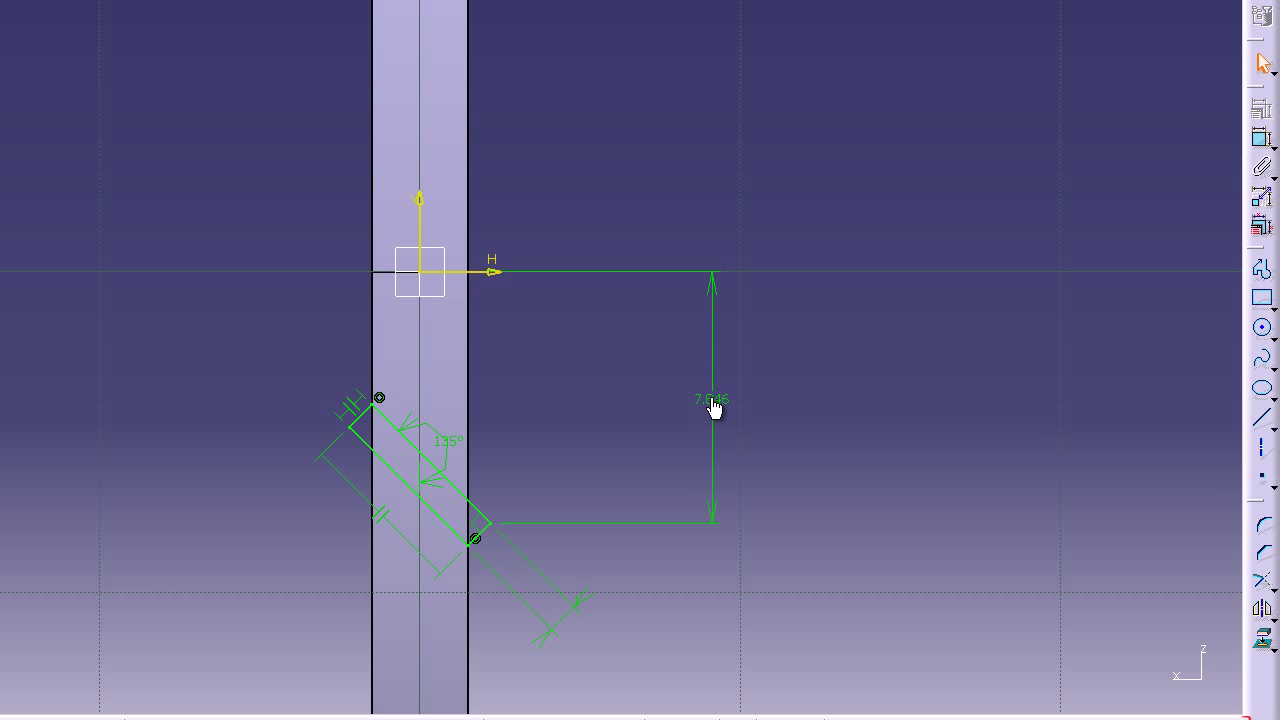
pyautogui.doubleClick(718, 408)
pyautogui.write('1.5')
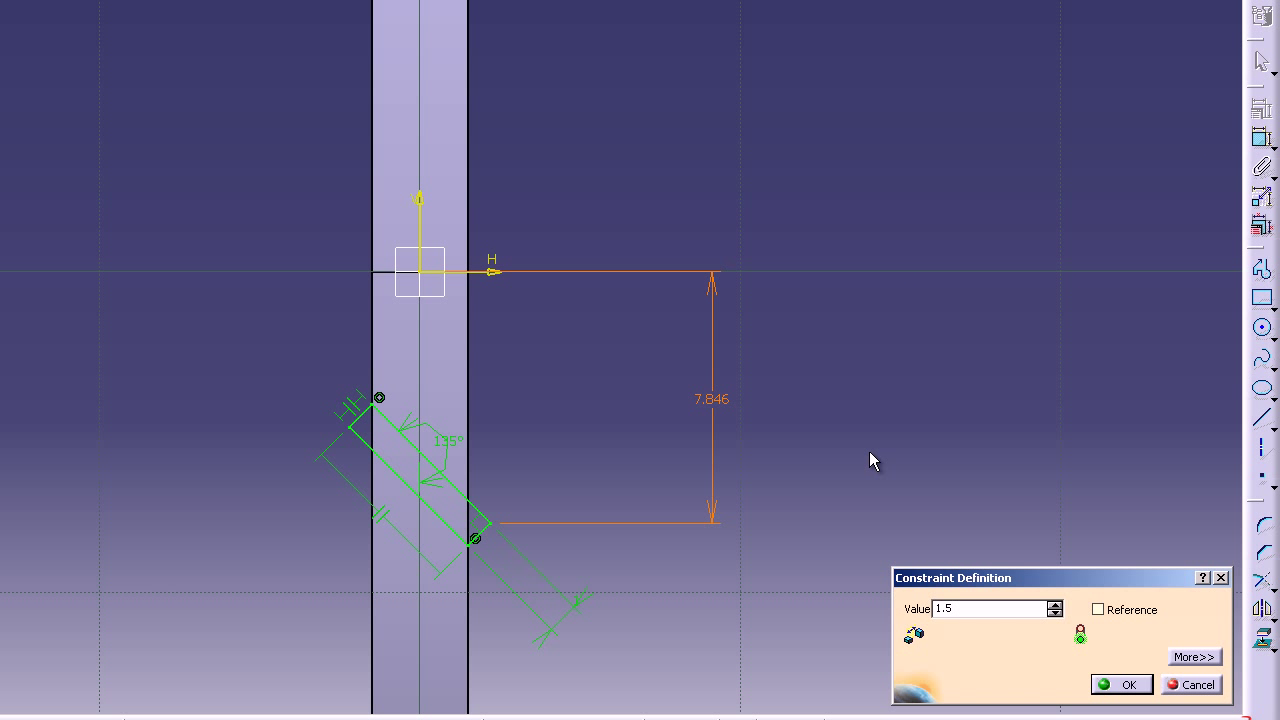
pyautogui.press('Return')
pyautogui.moveTo(634, 357); pyautogui.dragTo(562, 179, button='middle')
pyautogui.moveTo(840, 126); pyautogui.dragTo(865, 210, button='middle')
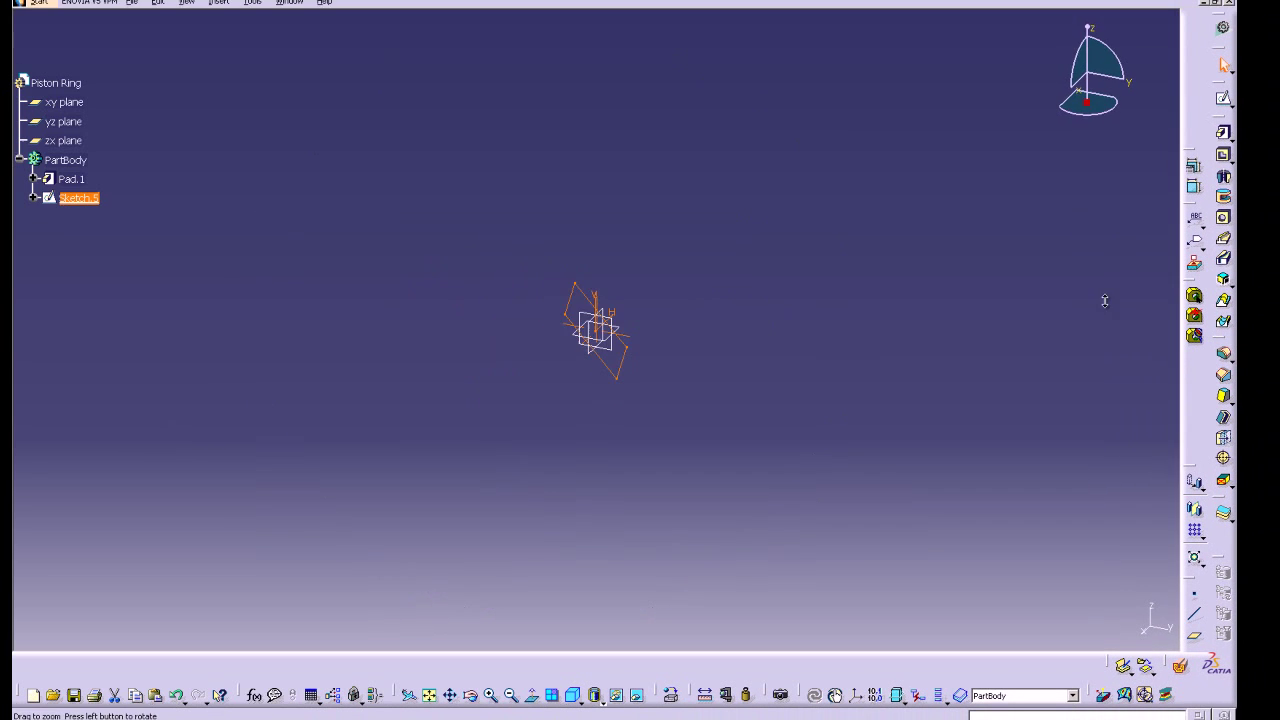
# Cut the rectangle through the ring as an Up to last pocket and inspect the slanted gap
pyautogui.click(1220, 168)
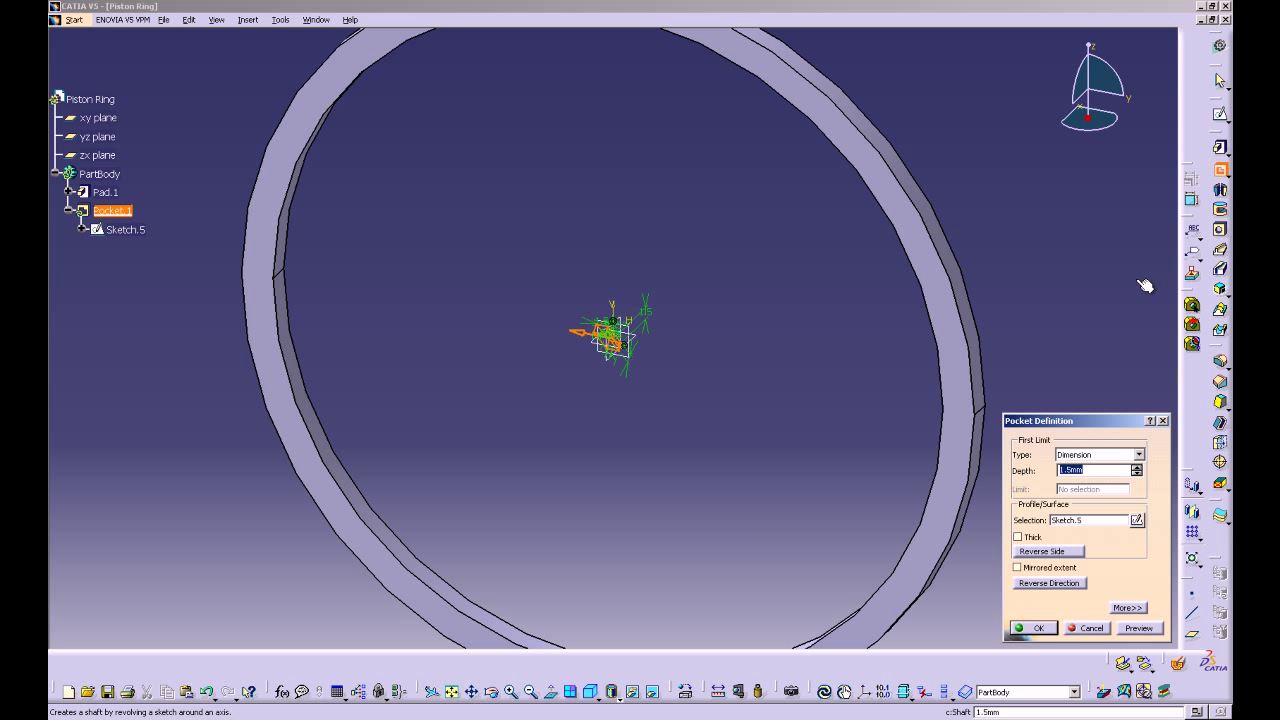
pyautogui.click(1090, 456)
pyautogui.click(1095, 482)
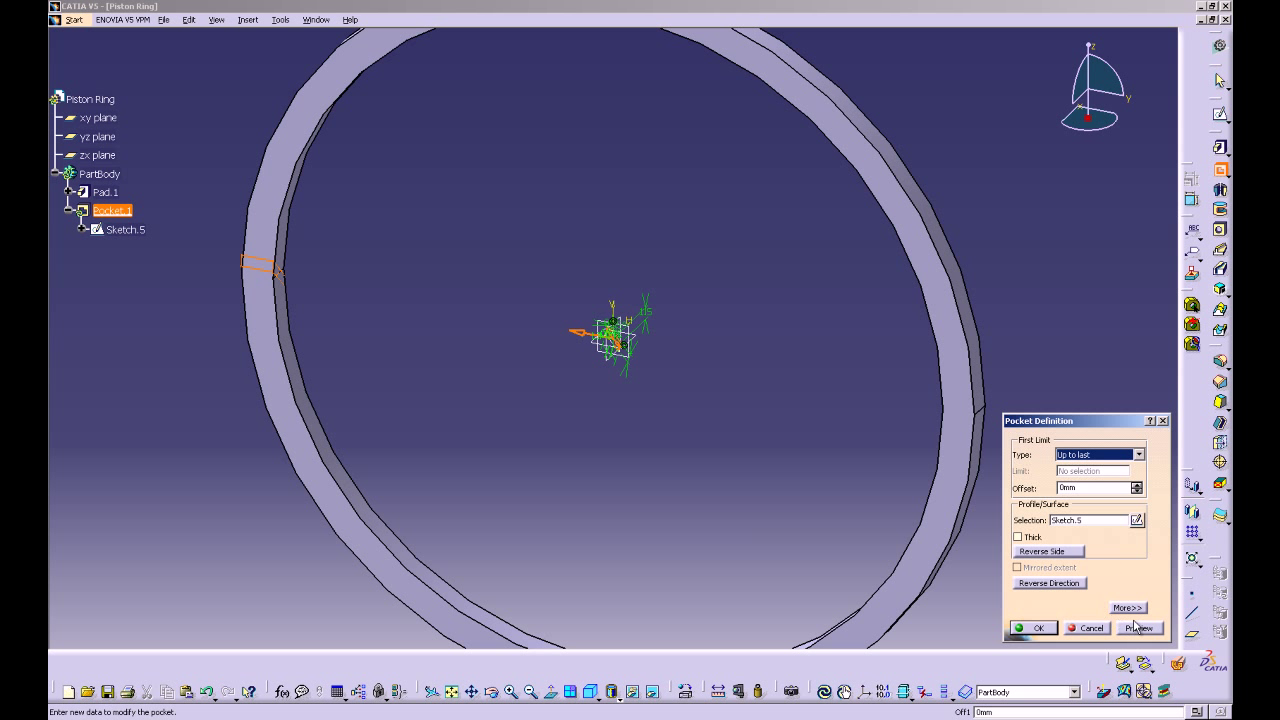
pyautogui.click(1136, 627)
pyautogui.click(1038, 628)
pyautogui.moveTo(651, 471); pyautogui.dragTo(829, 126, button='middle')
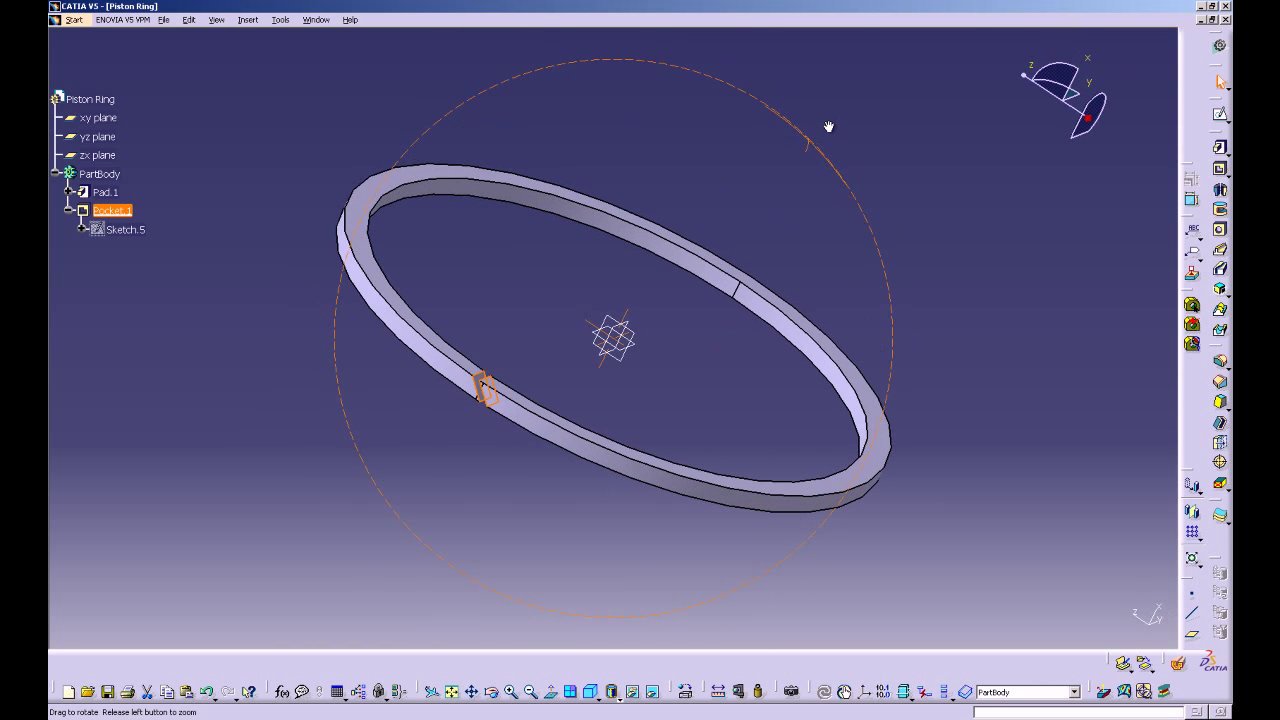
pyautogui.moveTo(509, 526); pyautogui.dragTo(680, 434, button='middle')
pyautogui.click(497, 119)
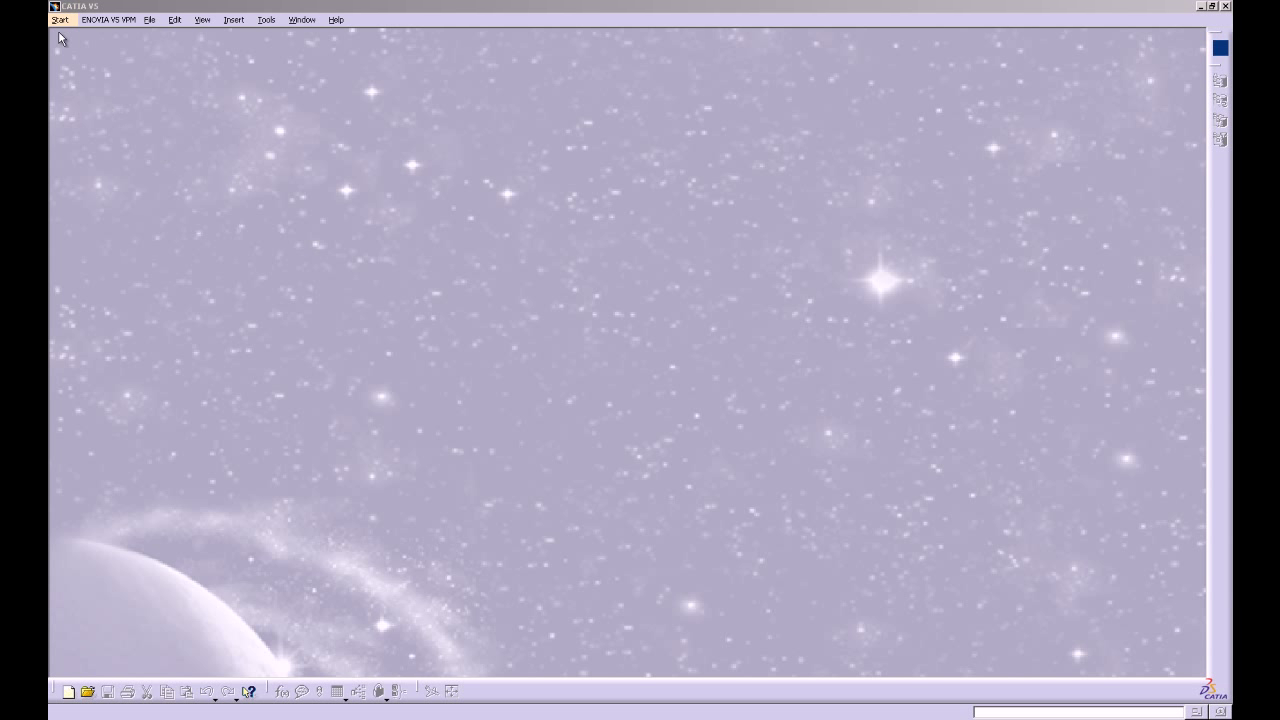
# Create a new Part Design part named 'Piston Pin Plug' and sketch on its yz plane
pyautogui.click(59, 20)
pyautogui.moveTo(100, 53)
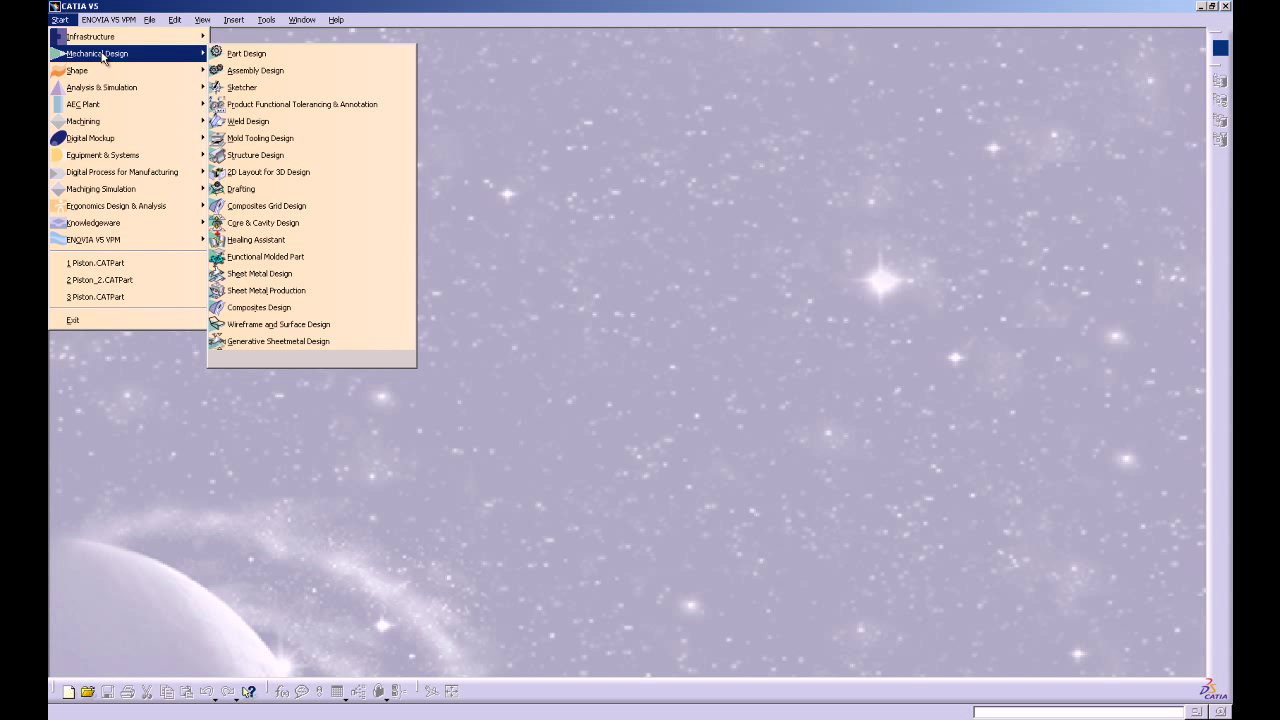
pyautogui.click(281, 57)
pyautogui.write('Piston Pin Plug')
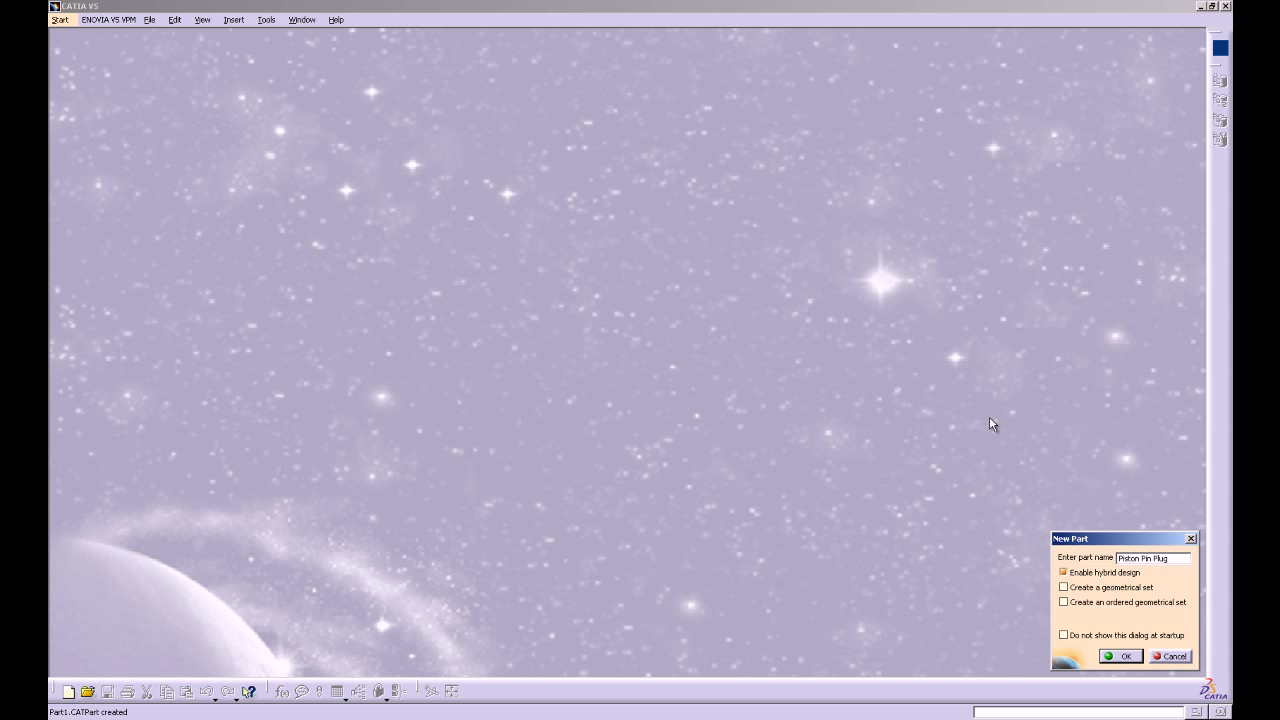
pyautogui.press('Return')
pyautogui.click(98, 74)
pyautogui.click(1220, 113)
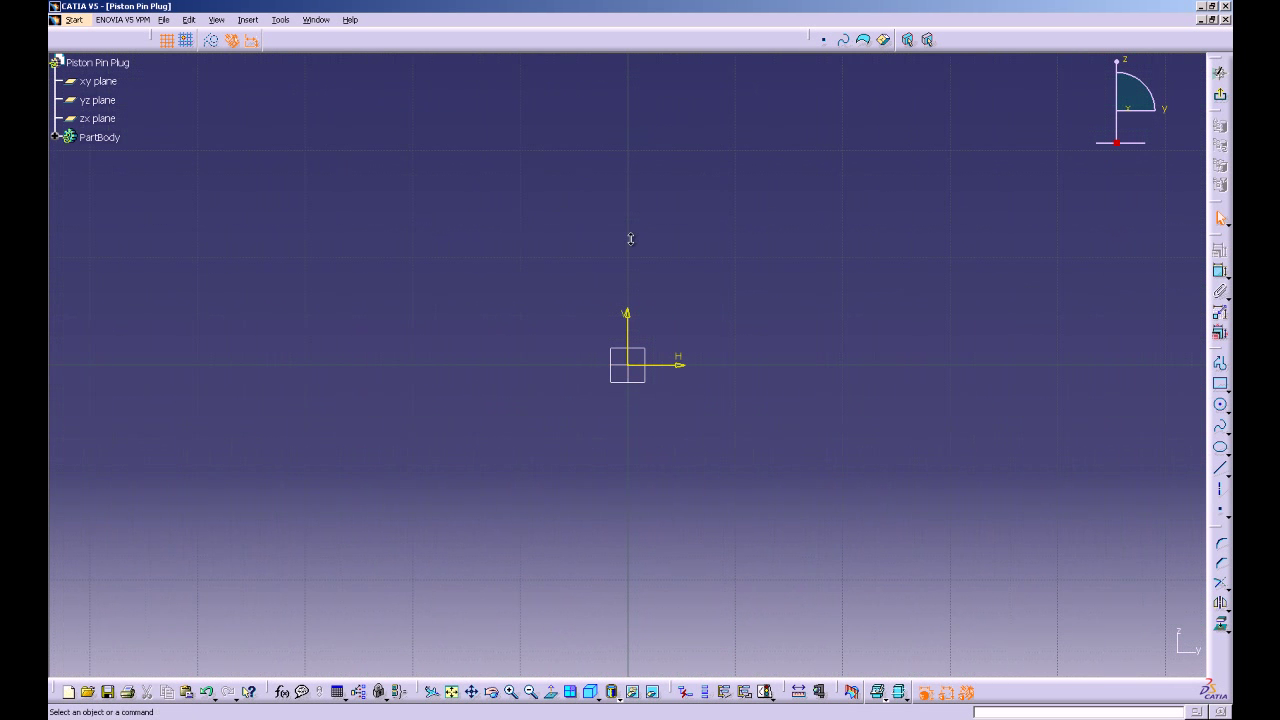
# Draw a circle of radius 11 mm centred at the sketch origin
pyautogui.click(1220, 404)
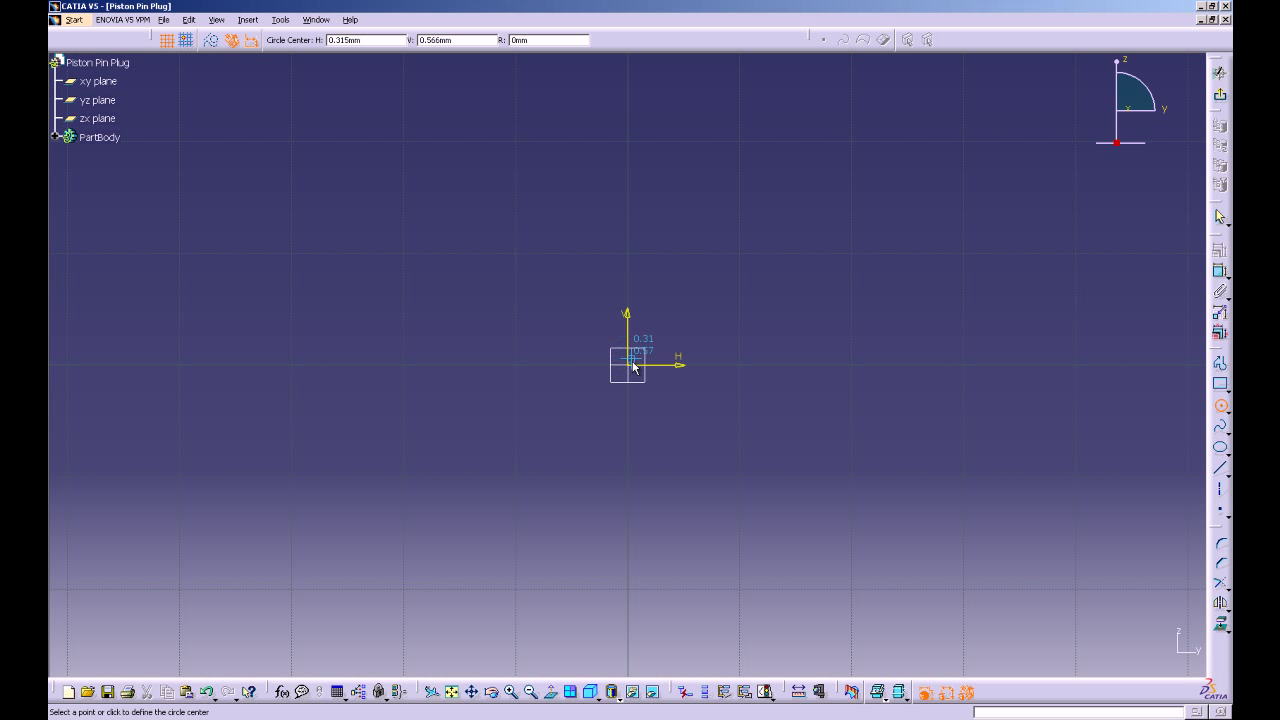
pyautogui.click(631, 365)
pyautogui.press('Tab')
pyautogui.press('Tab')
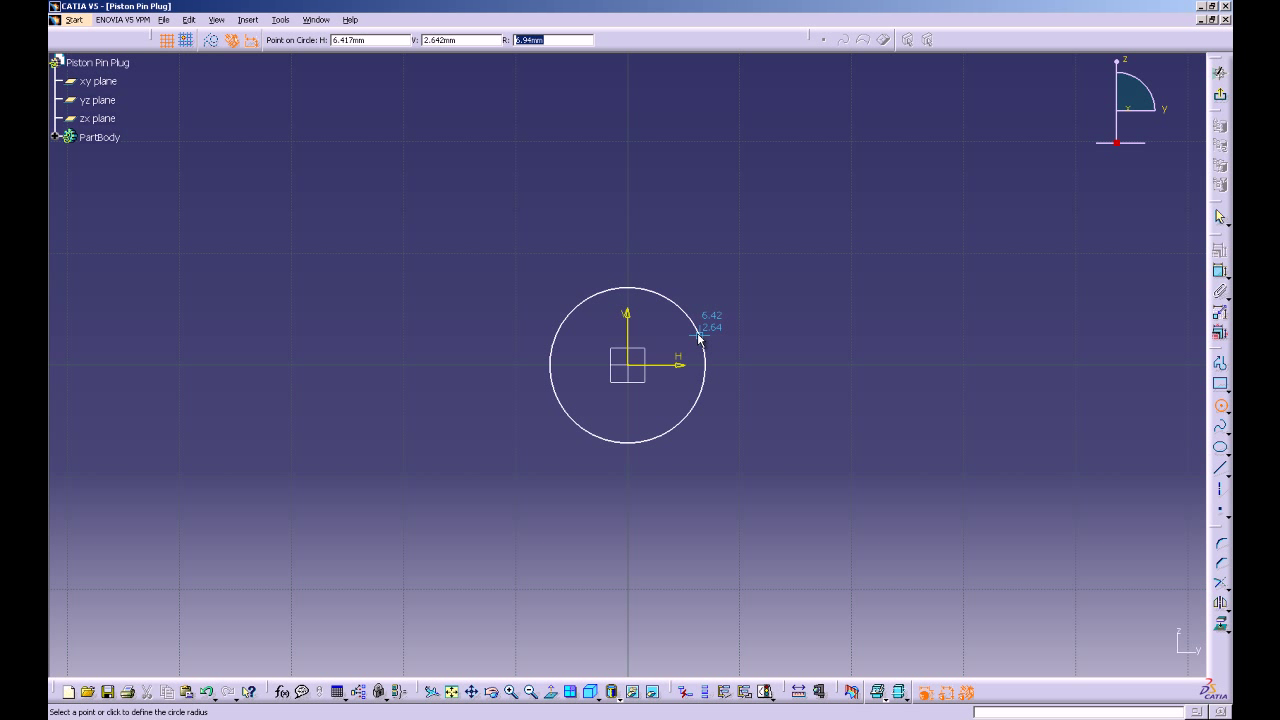
pyautogui.write('11')
pyautogui.press('Return')
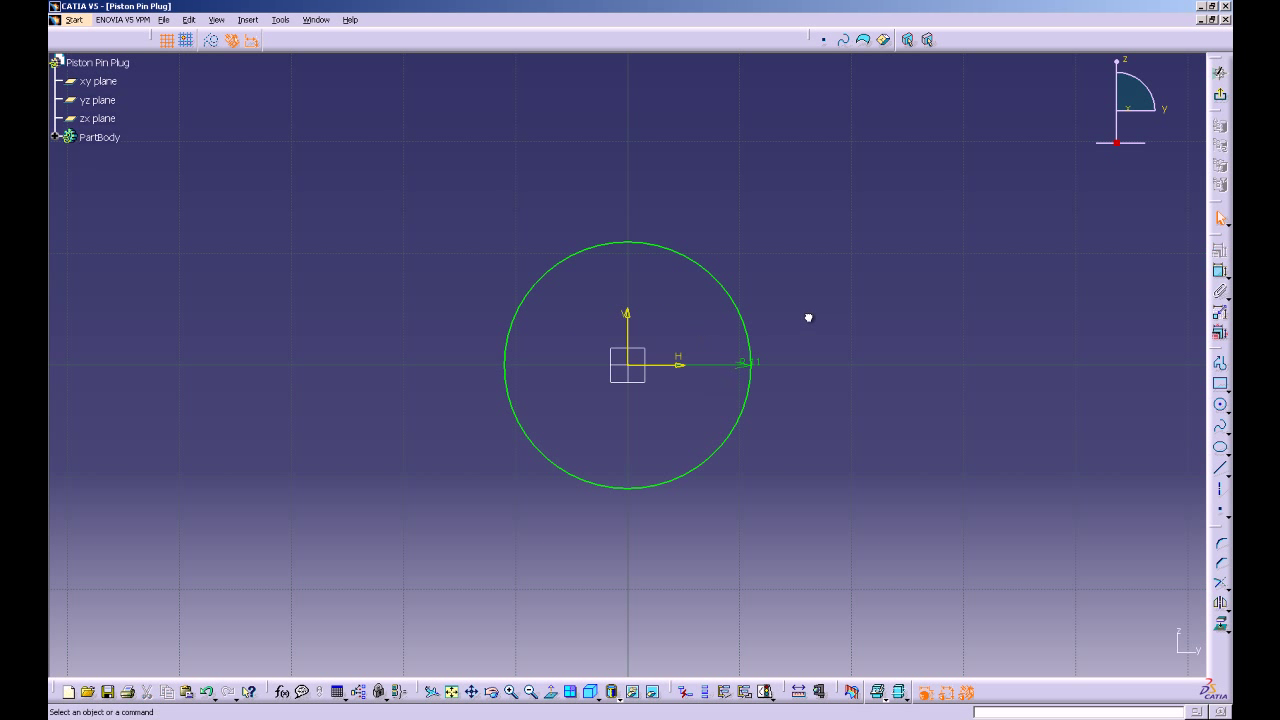
# Pad the circle 3 mm into a solid disc
pyautogui.click(1222, 97)
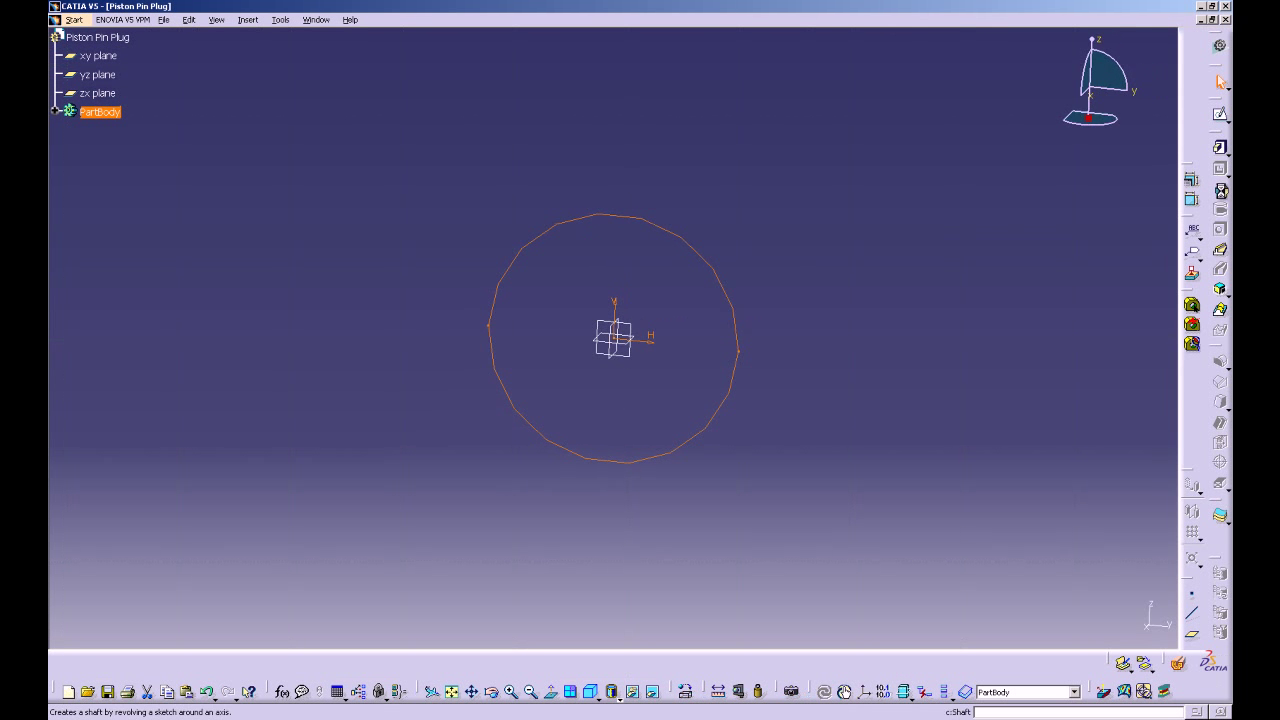
pyautogui.click(1221, 148)
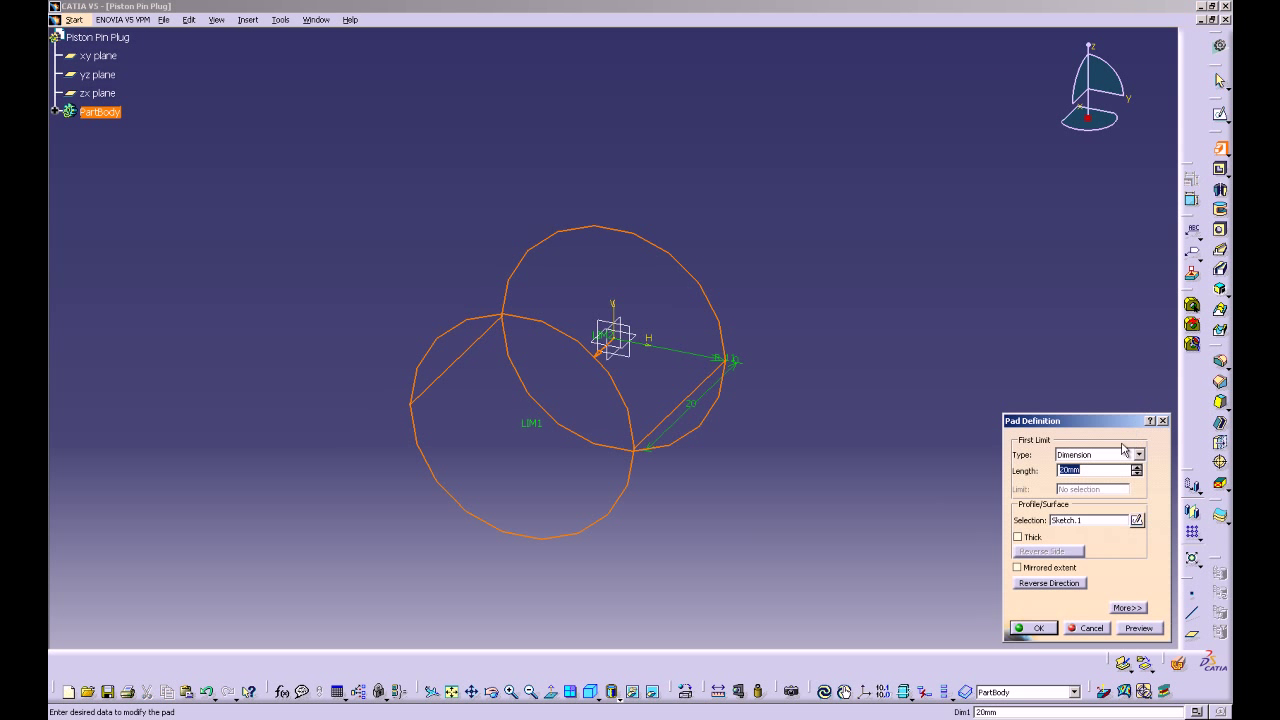
pyautogui.click(1036, 628)
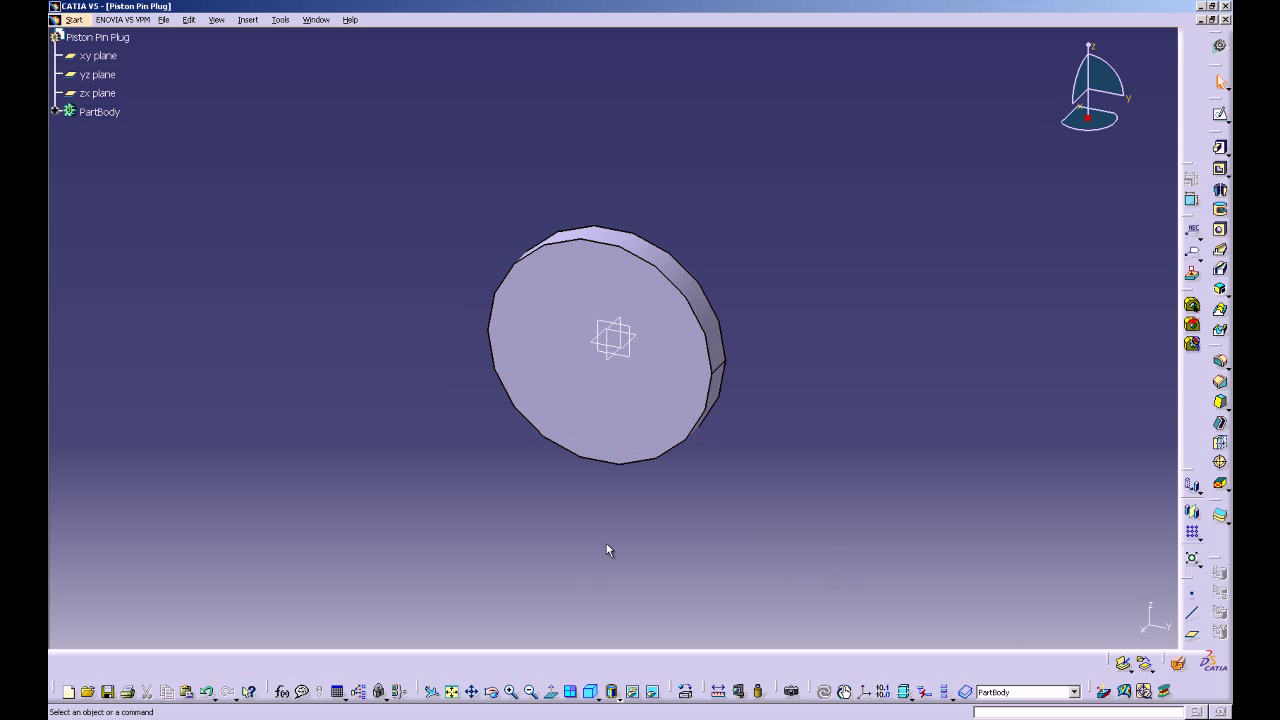
# Sketch a 5.5 mm radius circle at the origin on the disc's face
pyautogui.moveTo(613, 567); pyautogui.dragTo(512, 302, button='middle')
pyautogui.click(600, 278)
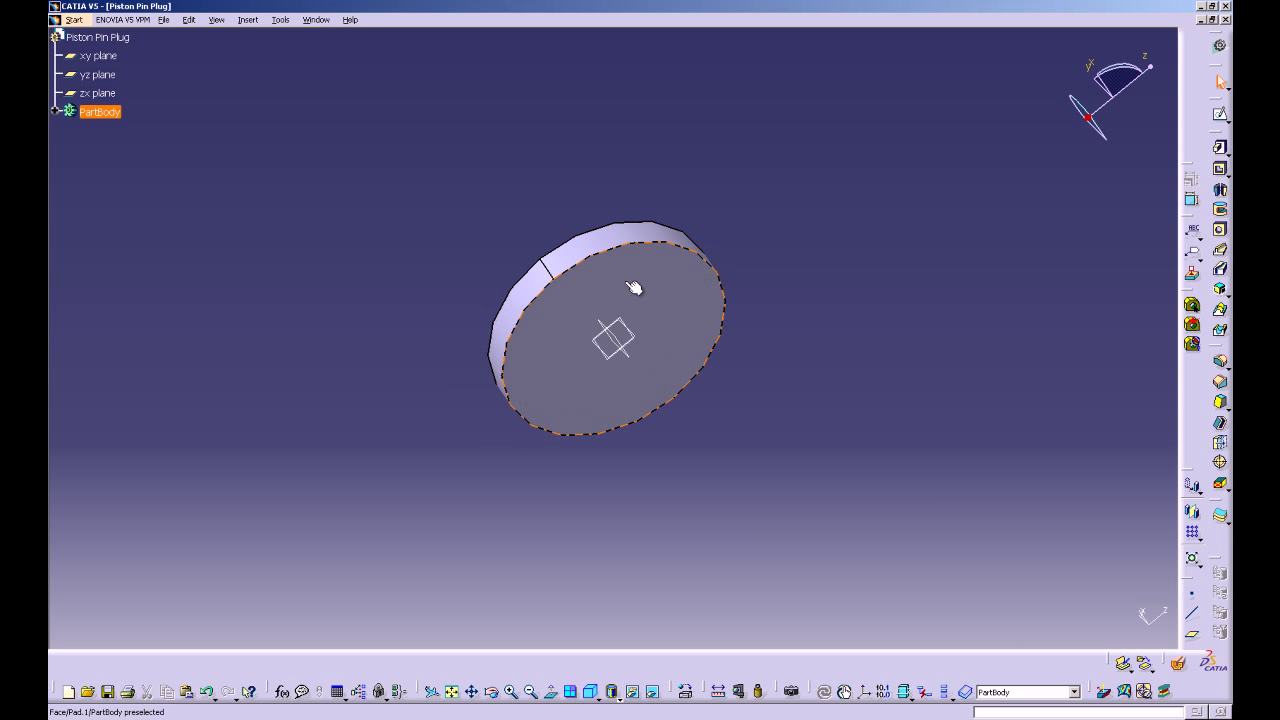
pyautogui.click(1217, 135)
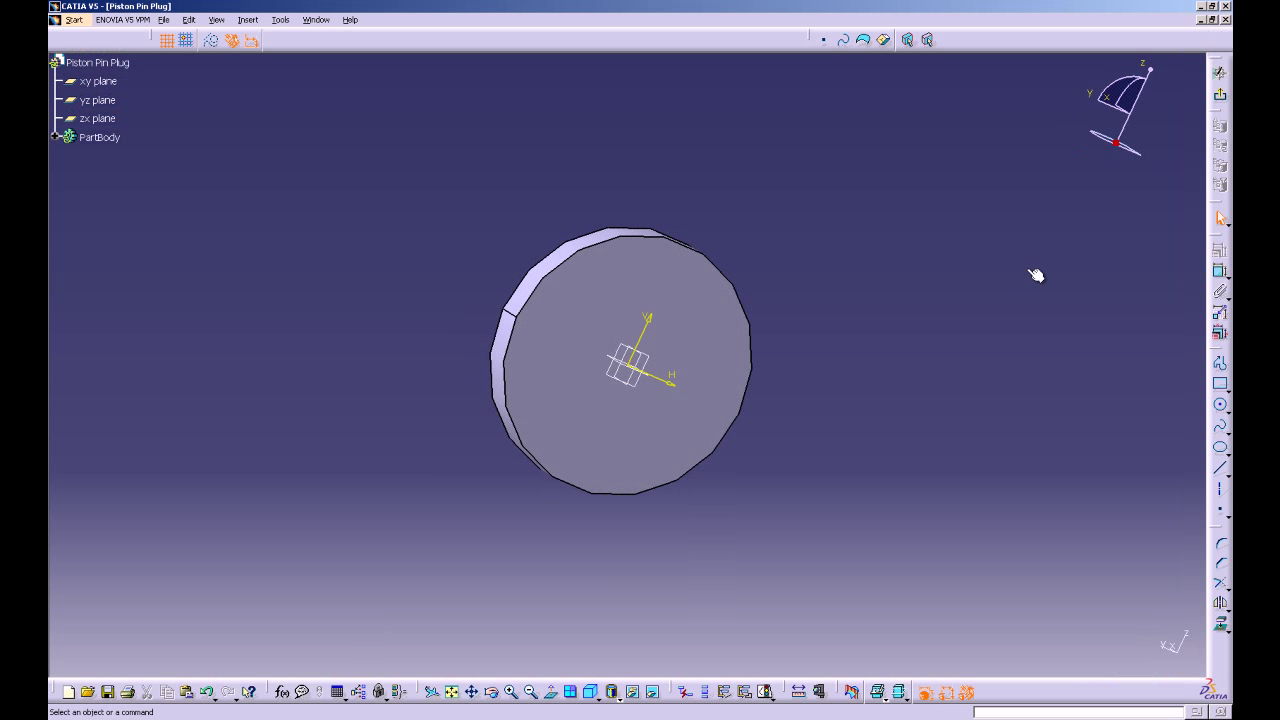
pyautogui.click(1221, 407)
pyautogui.click(627, 366)
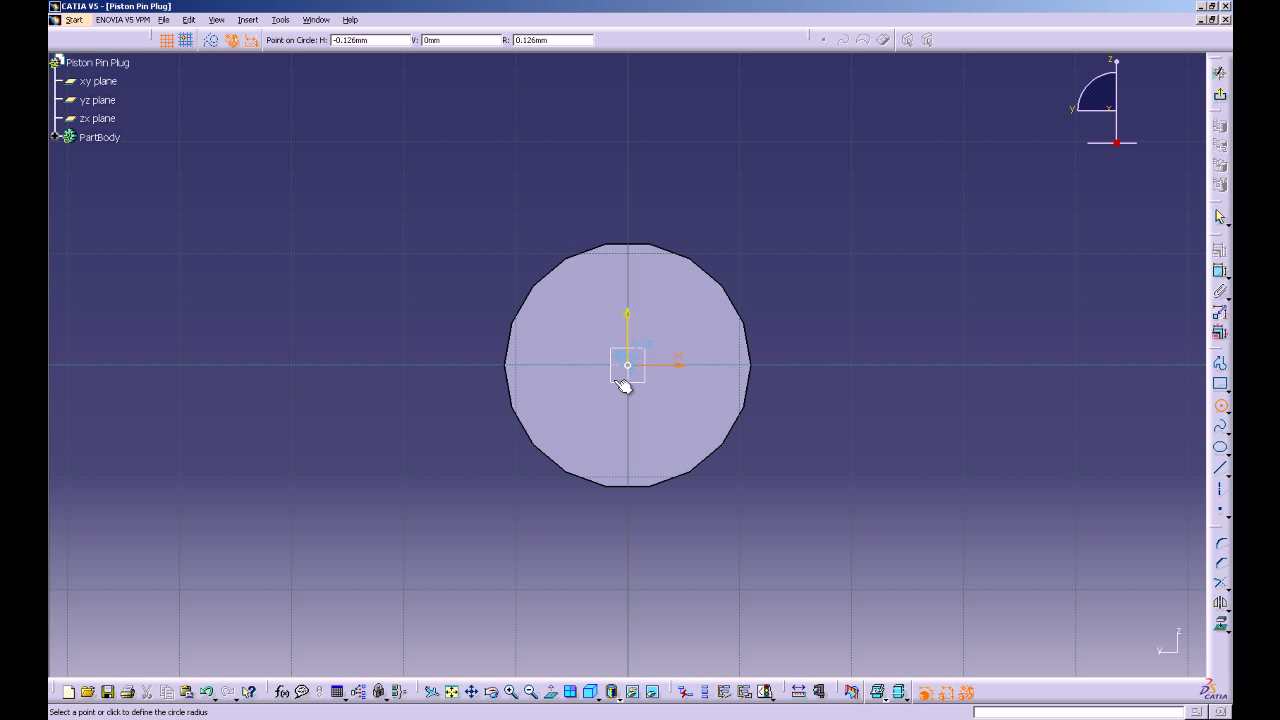
pyautogui.press('Tab')
pyautogui.press('Tab')
pyautogui.write('5.5')
pyautogui.press('Return')
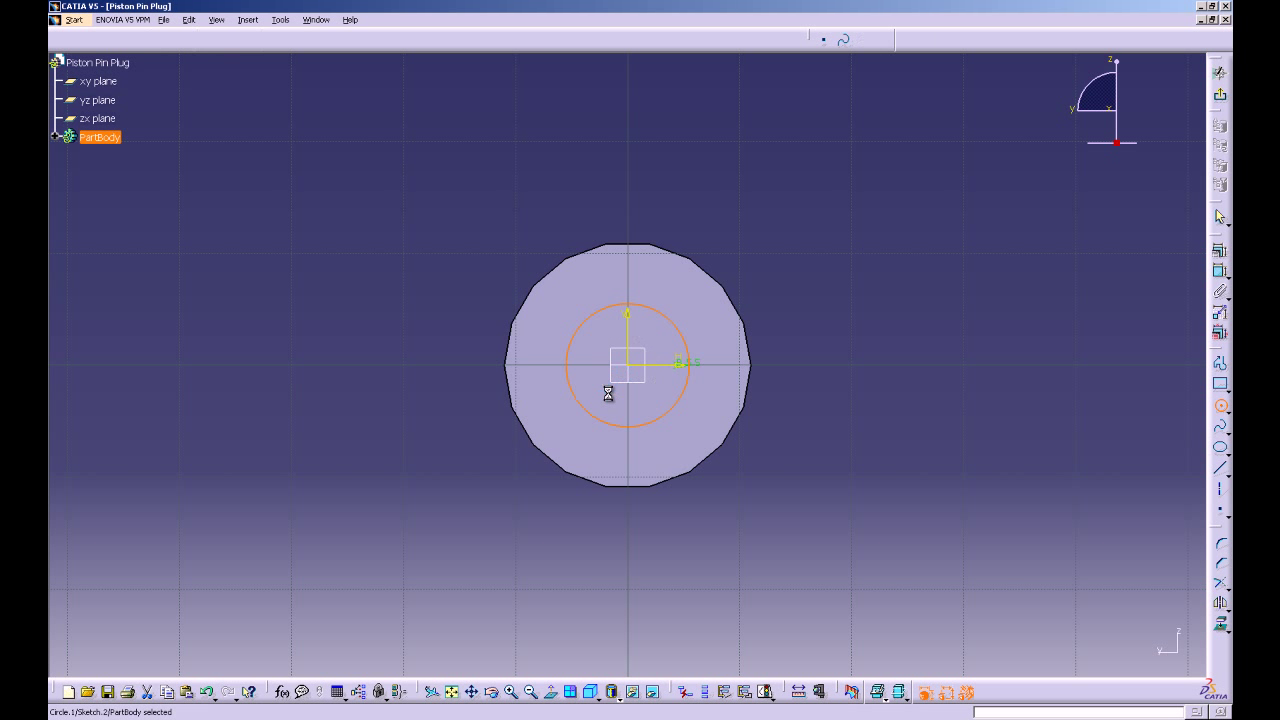
# Pad the small circle 12 mm into a cylindrical shank
pyautogui.click(640, 305)
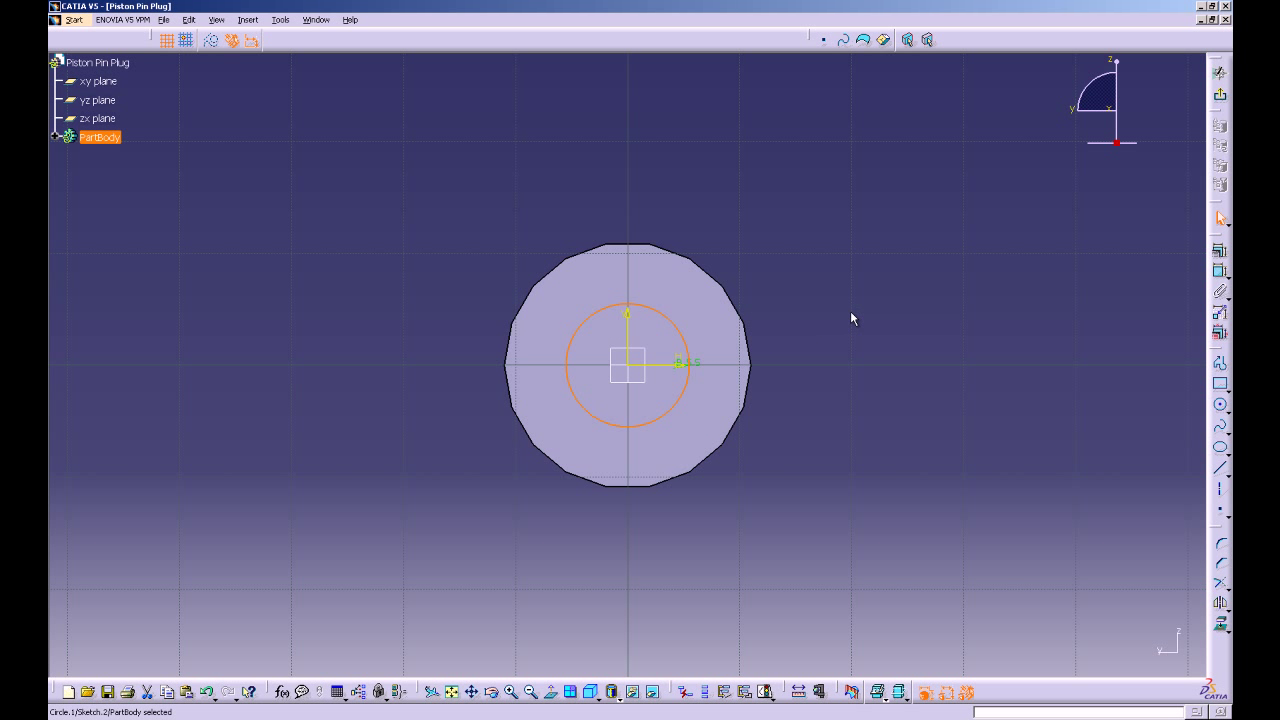
pyautogui.click(1220, 95)
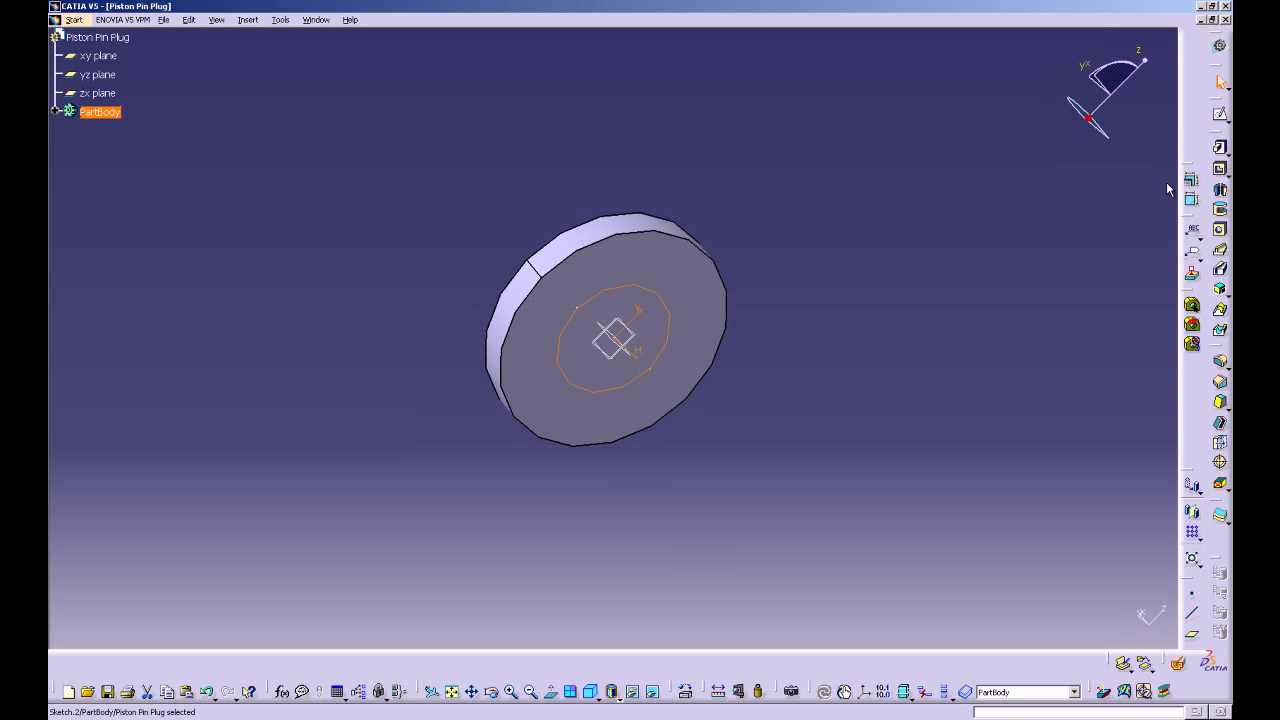
pyautogui.click(1220, 148)
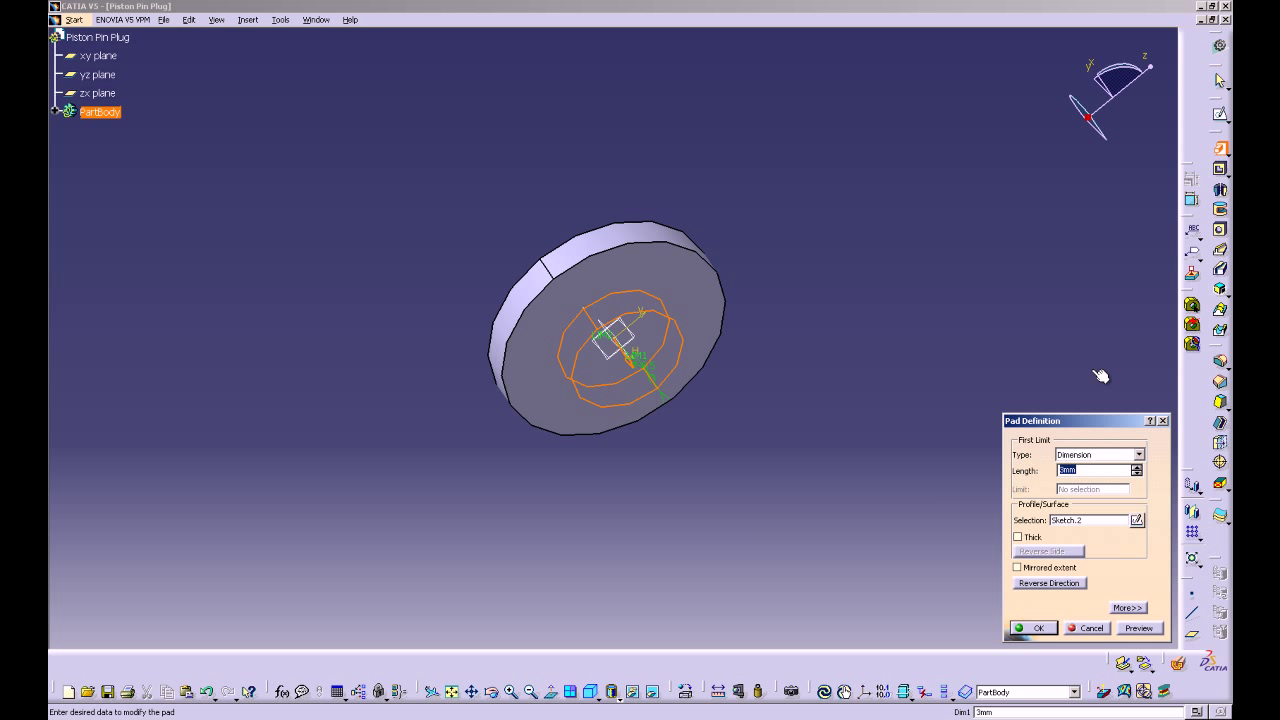
pyautogui.click(1055, 627)
pyautogui.click(663, 309)
pyautogui.moveTo(654, 309); pyautogui.dragTo(738, 504, button='middle')
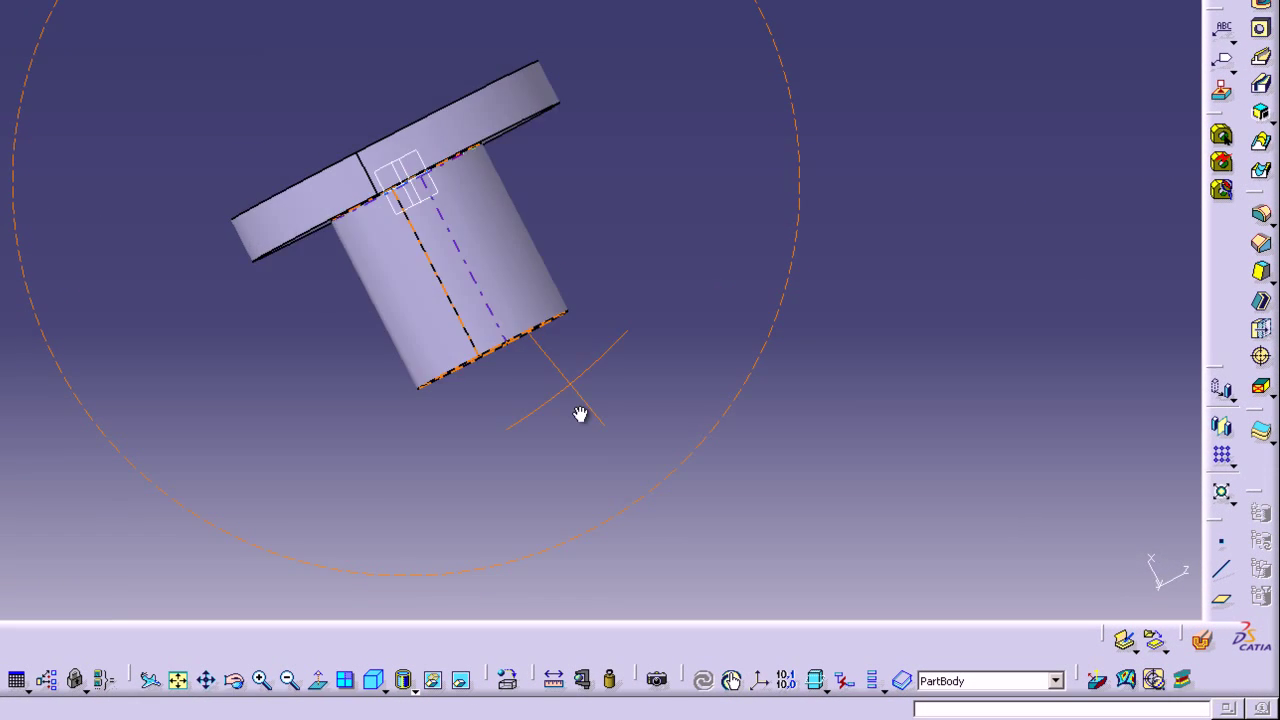
# Round the plug disc's large circular top edge with a 2 mm edge fillet
pyautogui.moveTo(580, 414); pyautogui.dragTo(740, 350, button='middle')
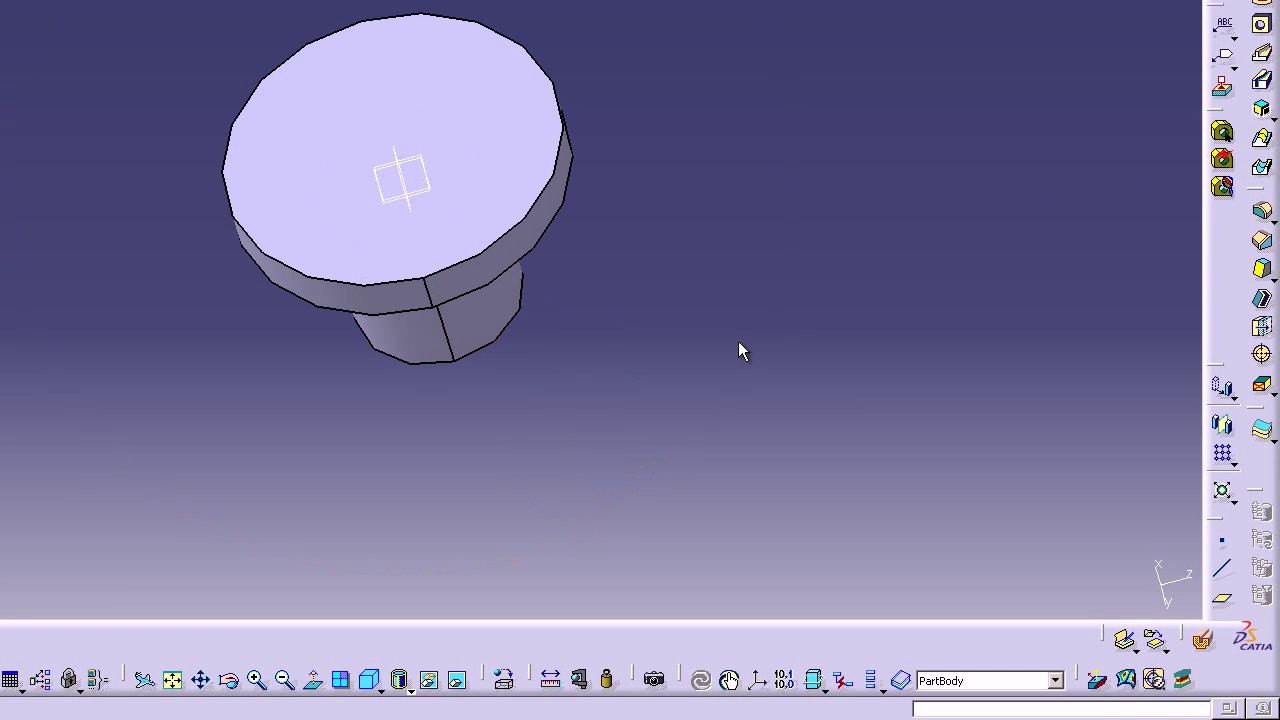
pyautogui.click(552, 201)
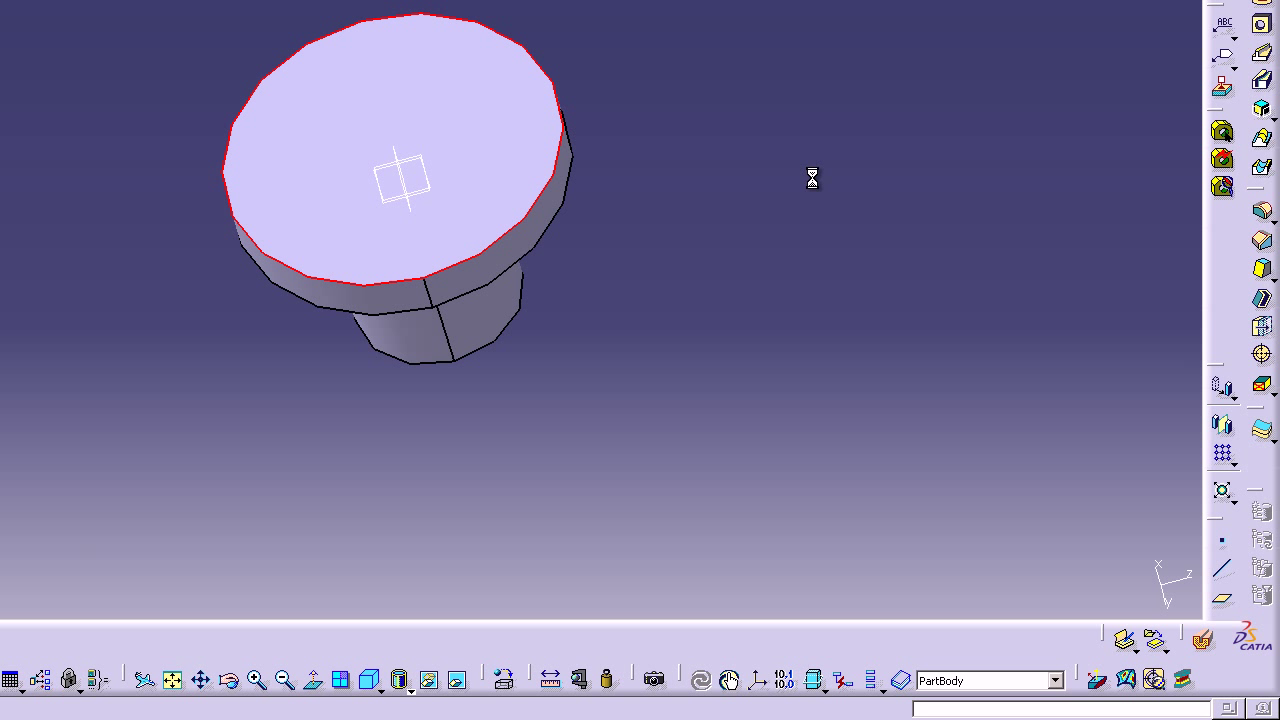
pyautogui.click(1262, 212)
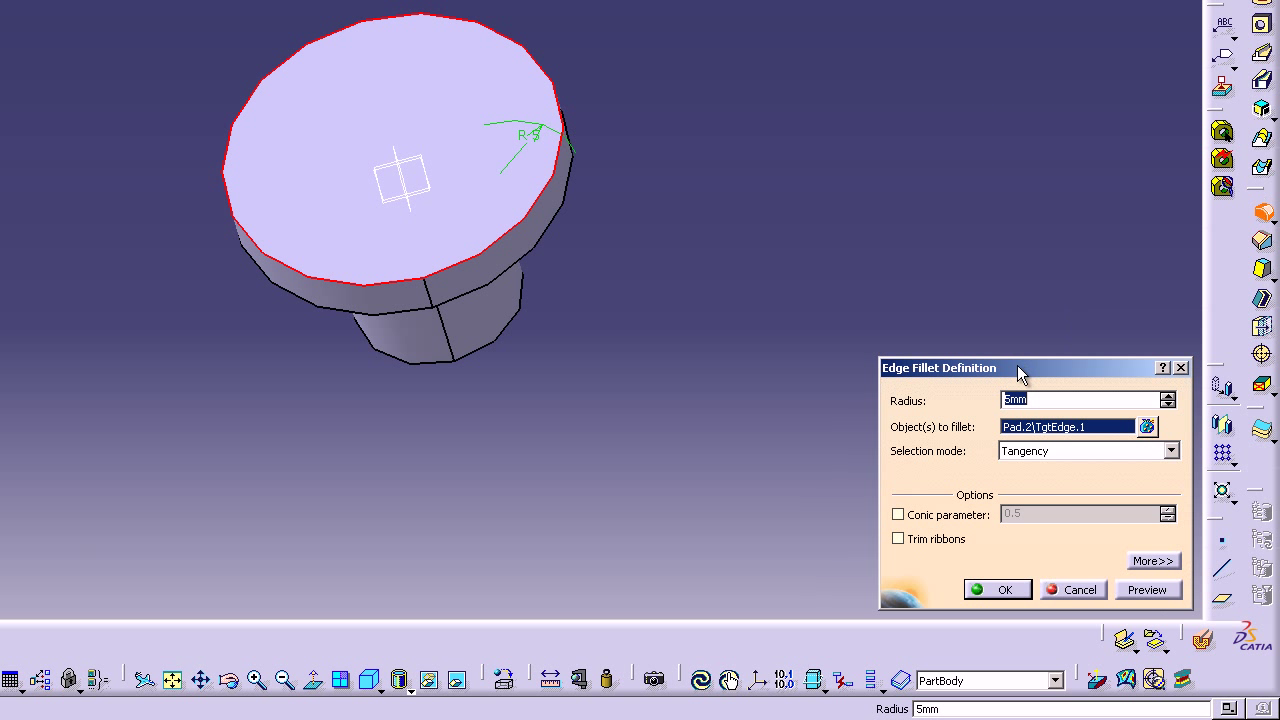
pyautogui.write('2')
pyautogui.click(1001, 591)
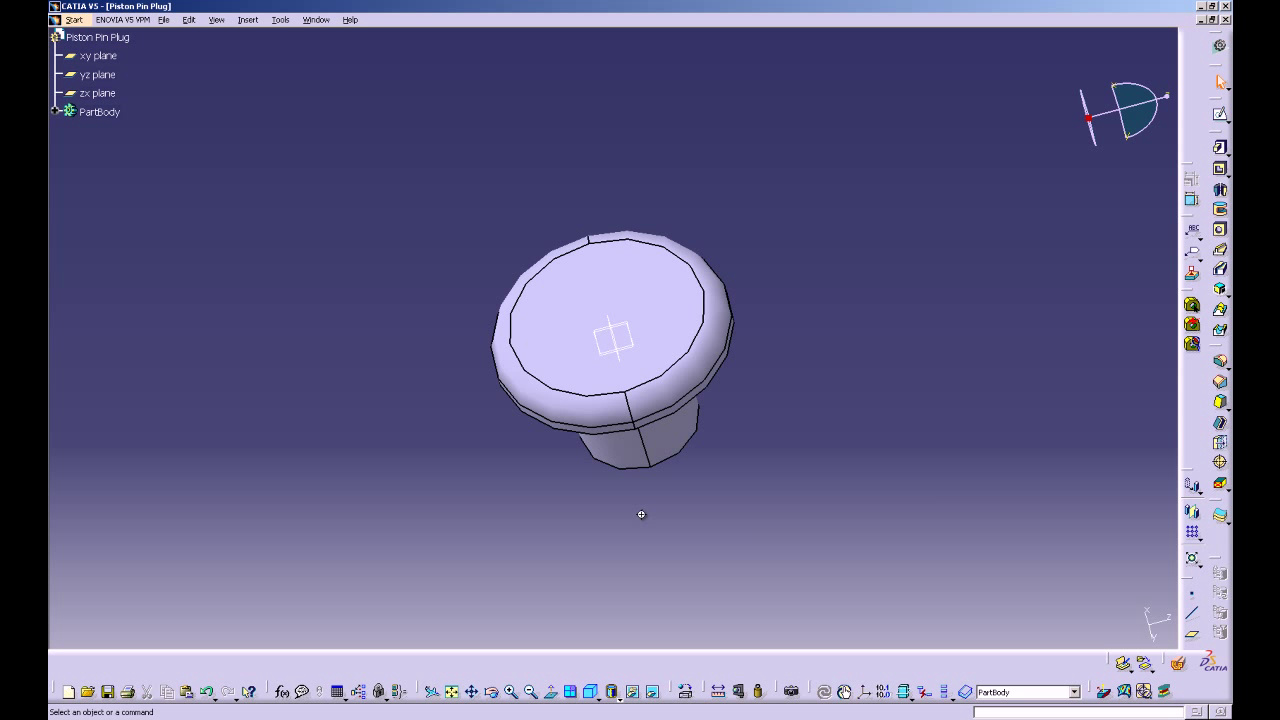
pyautogui.moveTo(441, 430); pyautogui.dragTo(402, 383, button='middle')
pyautogui.moveTo(613, 481)
pyautogui.mouseDown(button='middle')
pyautogui.moveTo(551, 391)
pyautogui.moveTo(386, 500)
pyautogui.moveTo(428, 443)
pyautogui.moveTo(634, 360)
pyautogui.moveTo(677, 449)
pyautogui.moveTo(633, 476)
pyautogui.mouseUp(button='middle')
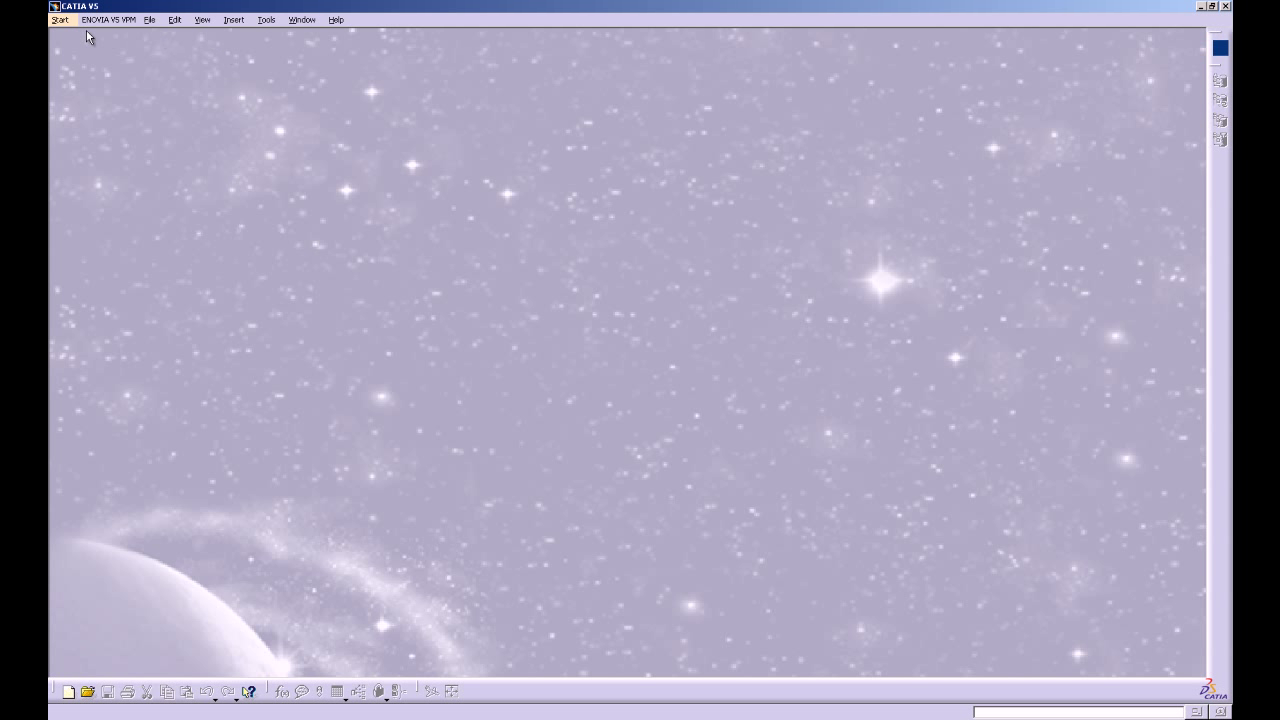
# Create a new Part Design part named 'Piston Pin'
pyautogui.click(62, 20)
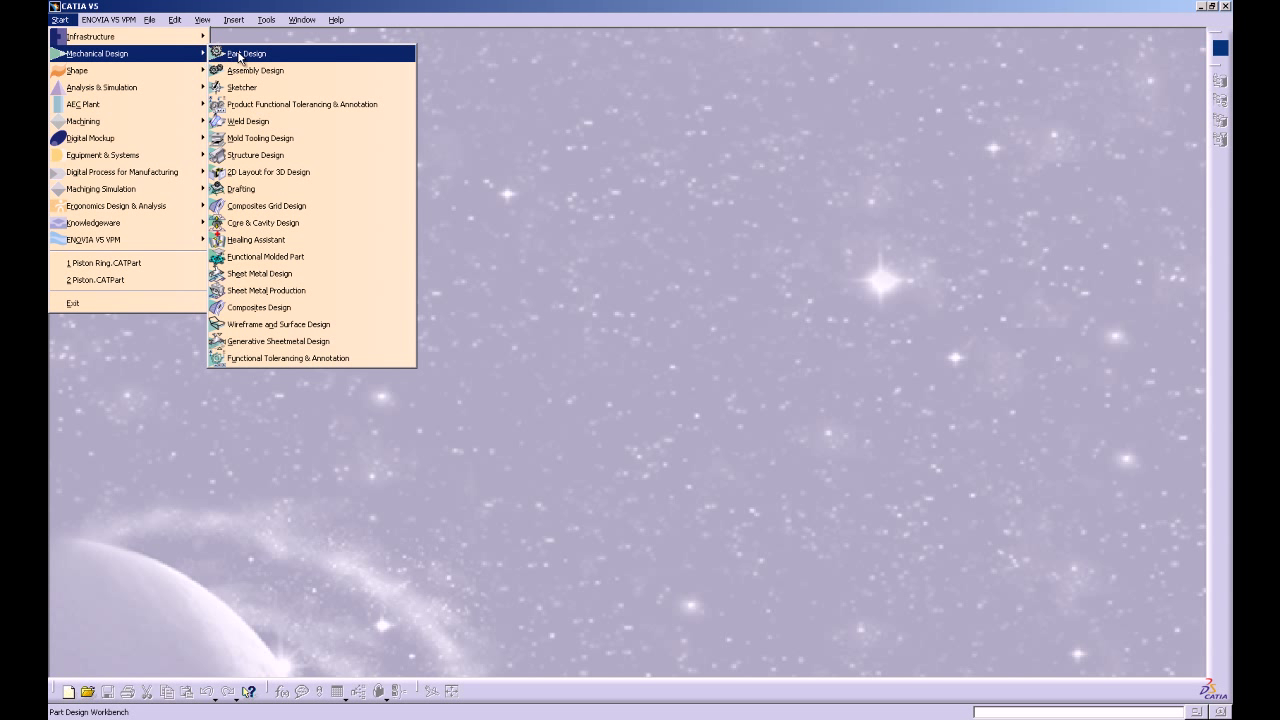
pyautogui.click(238, 53)
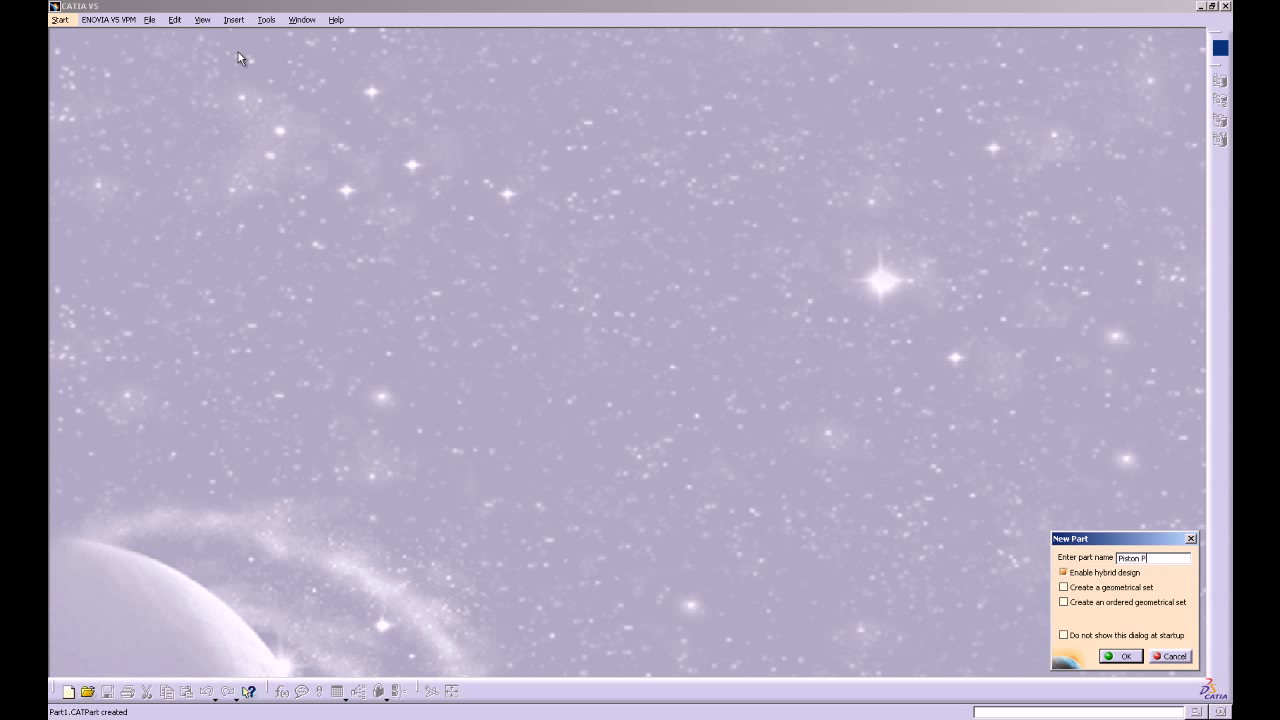
pyautogui.press('Return')
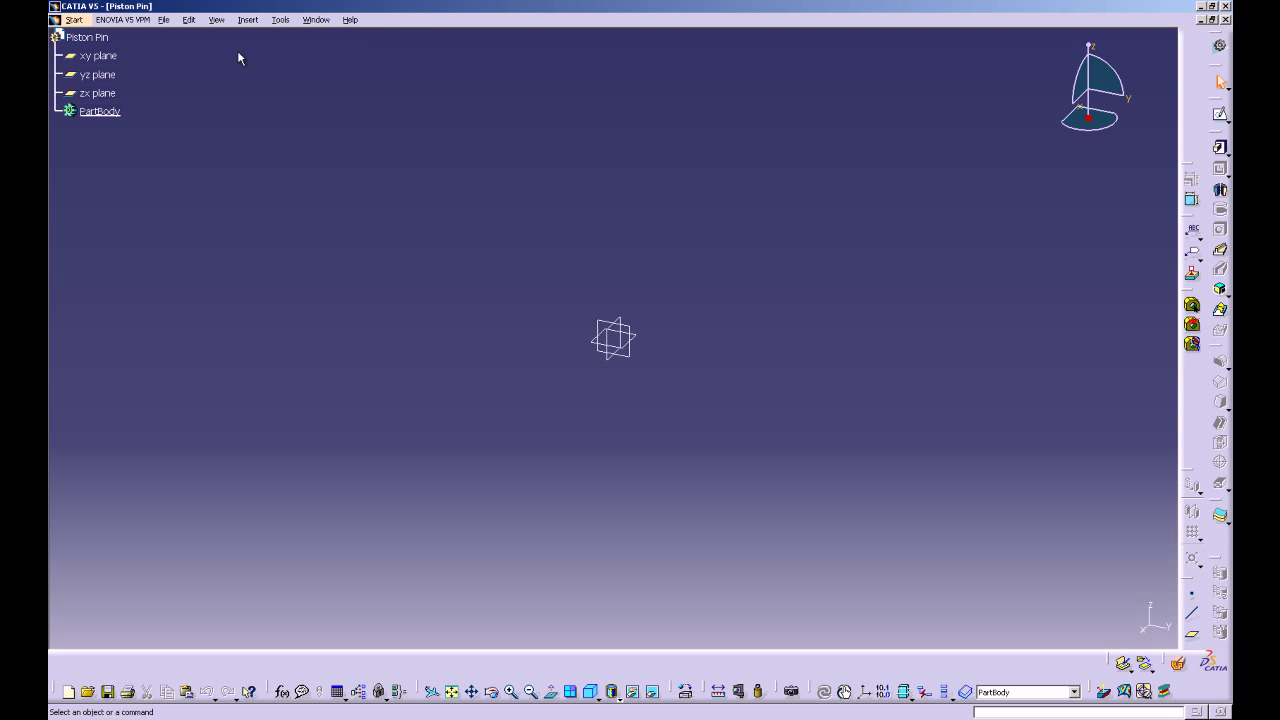
# Sketch an outer circle of radius 11 mm at the origin on the yz plane
pyautogui.click(97, 74)
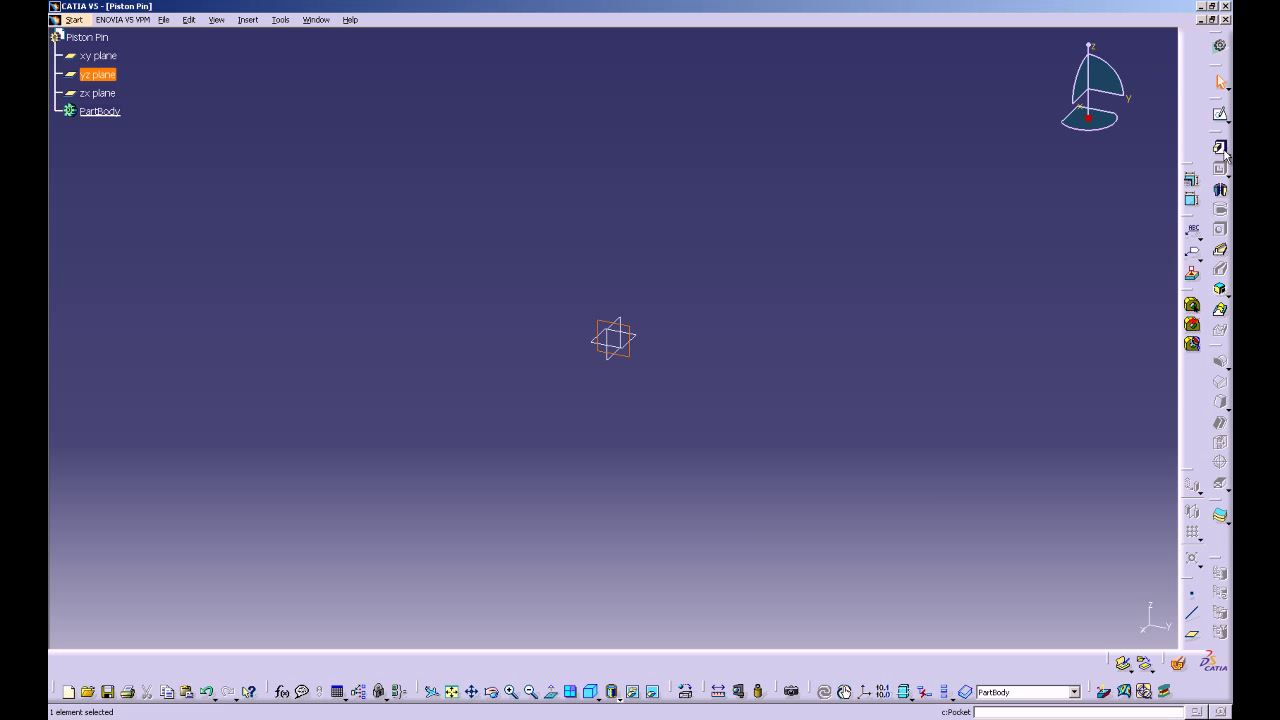
pyautogui.click(1221, 114)
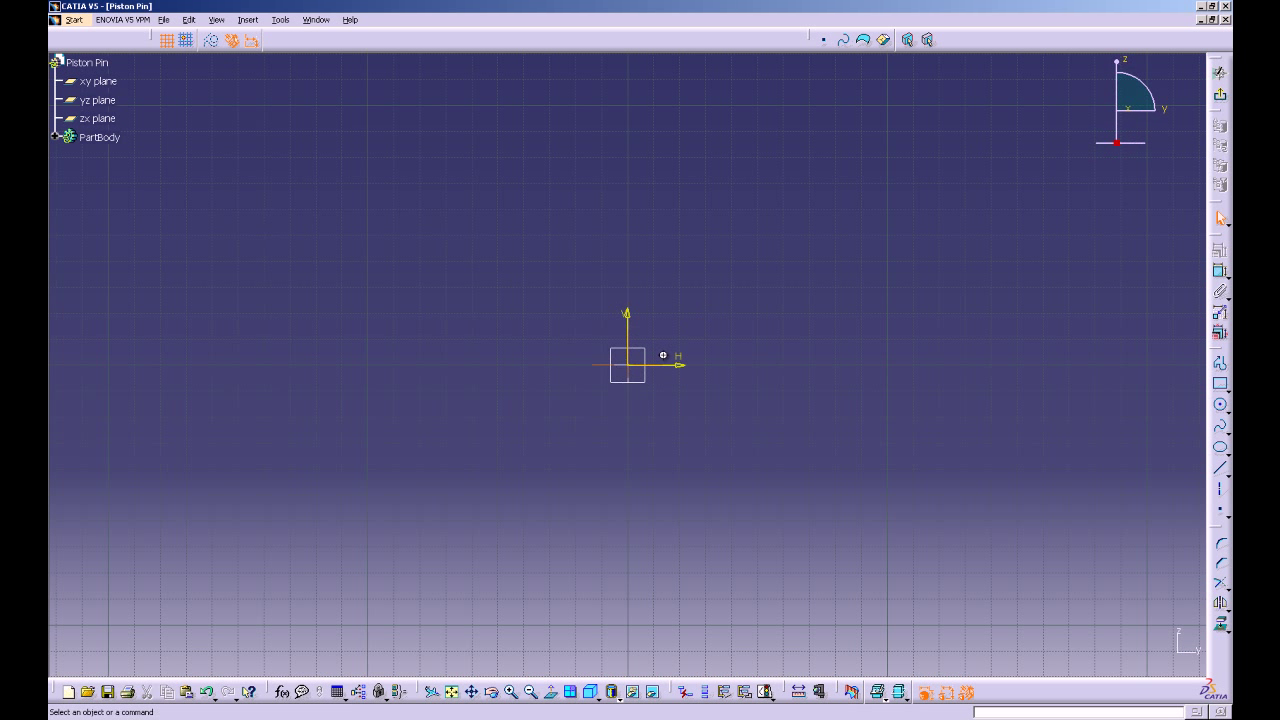
pyautogui.click(1222, 405)
pyautogui.click(630, 366)
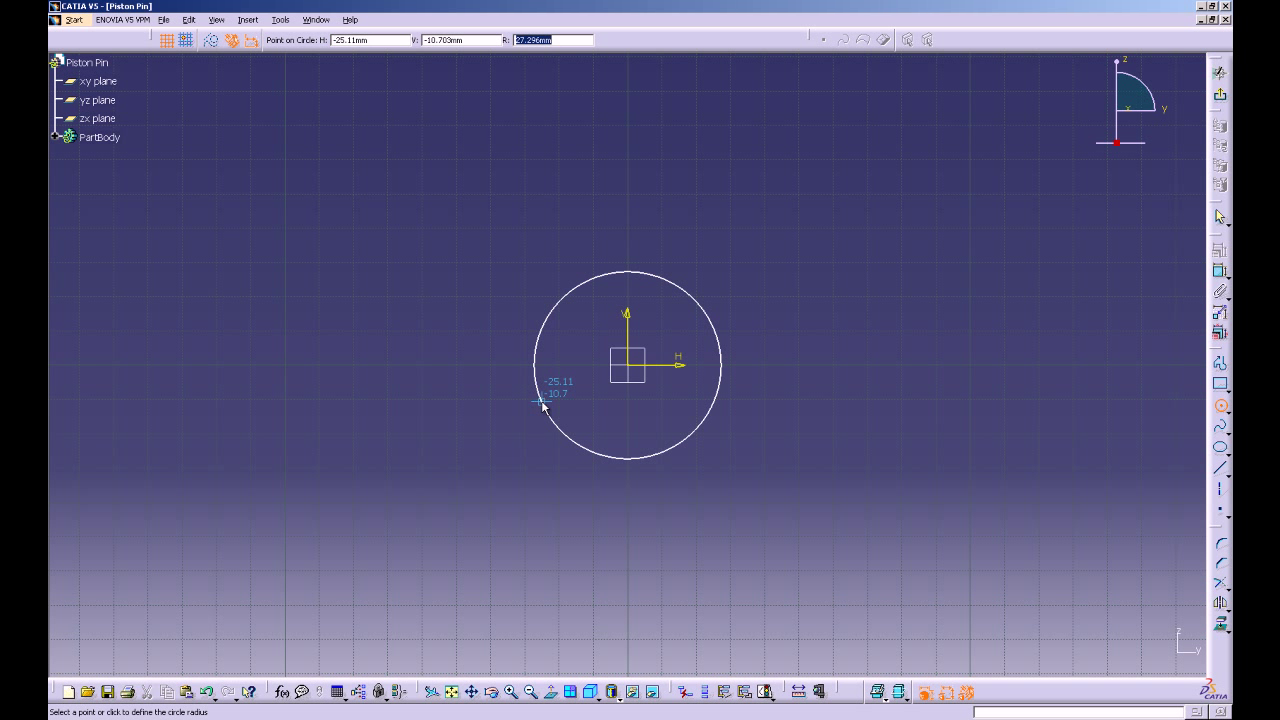
pyautogui.write('11')
pyautogui.press('Return')
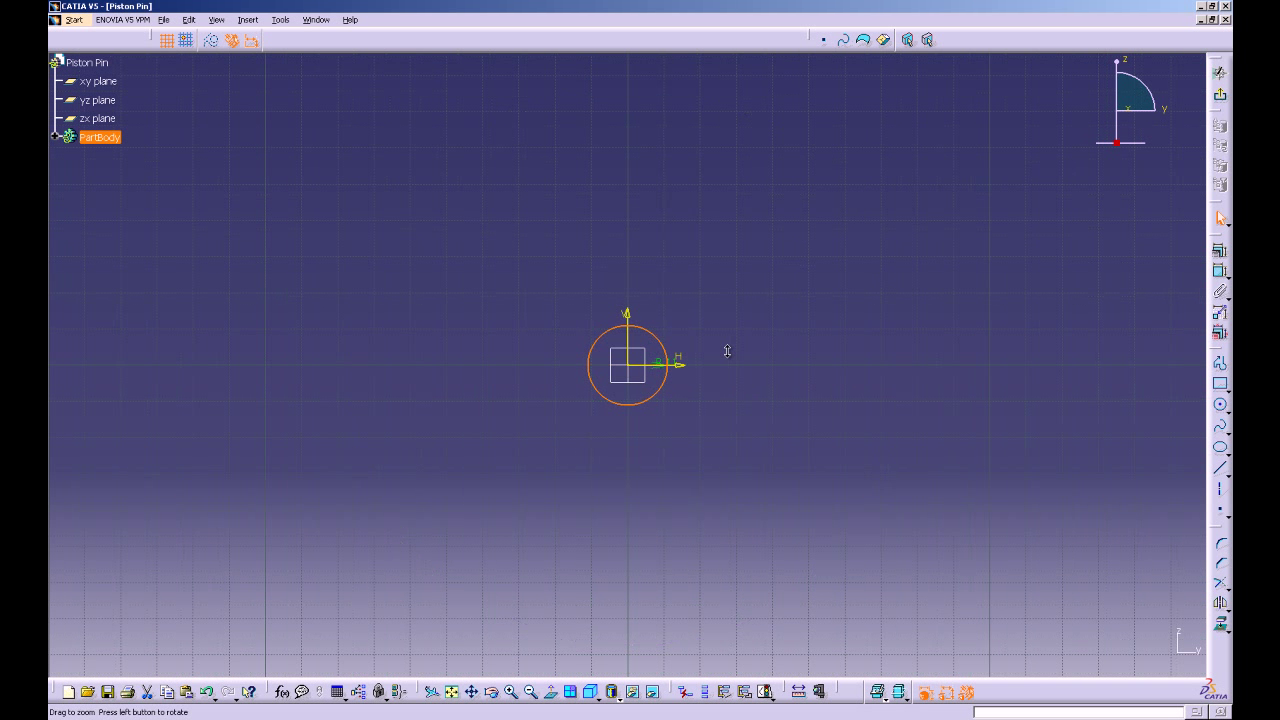
# Add a concentric inner circle of radius 5.5 mm and leave the sketch
pyautogui.click(1220, 404)
pyautogui.click(627, 364)
pyautogui.press('Tab')
pyautogui.press('Tab')
pyautogui.press('Tab')
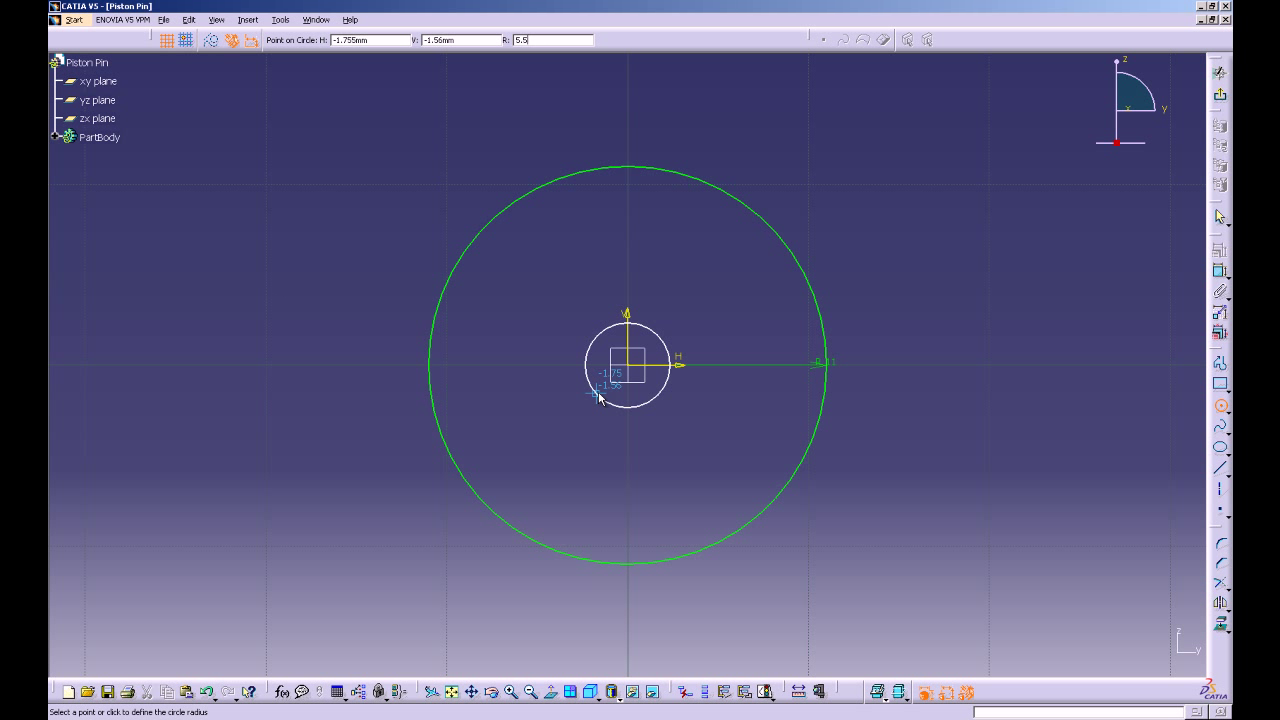
pyautogui.write('5.5')
pyautogui.press('Return')
pyautogui.click(955, 316)
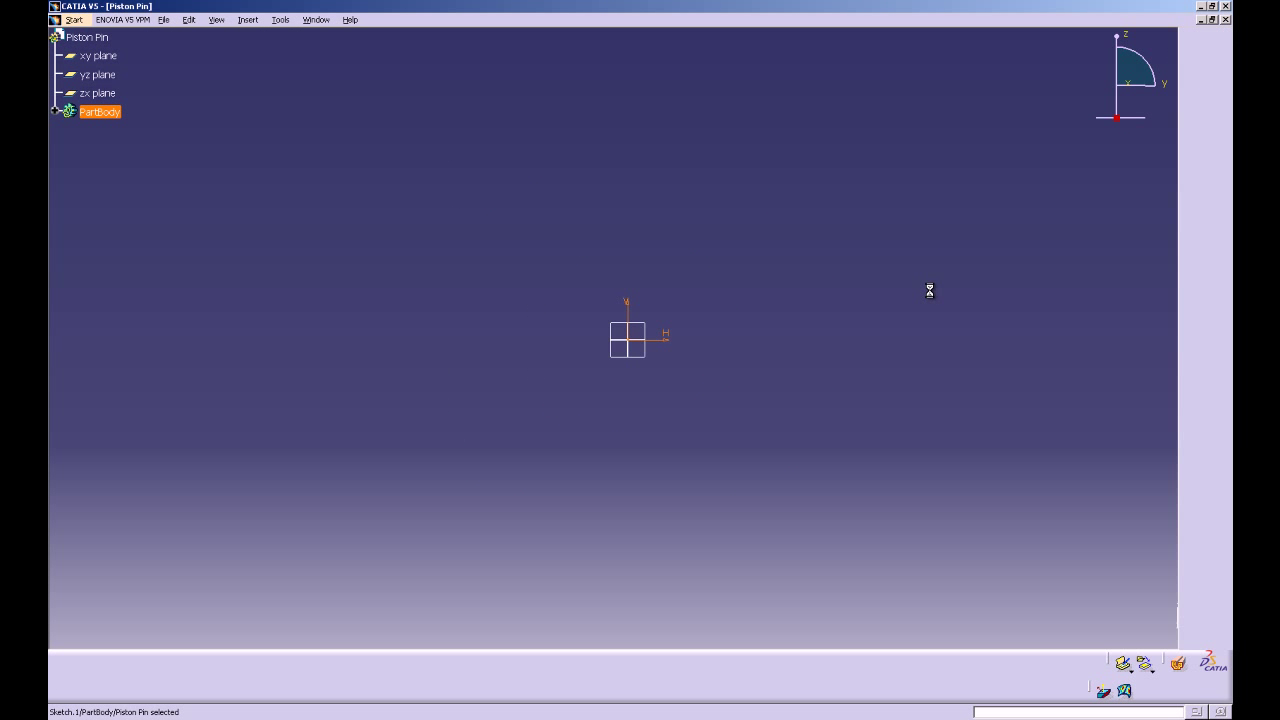
pyautogui.click(1219, 73)
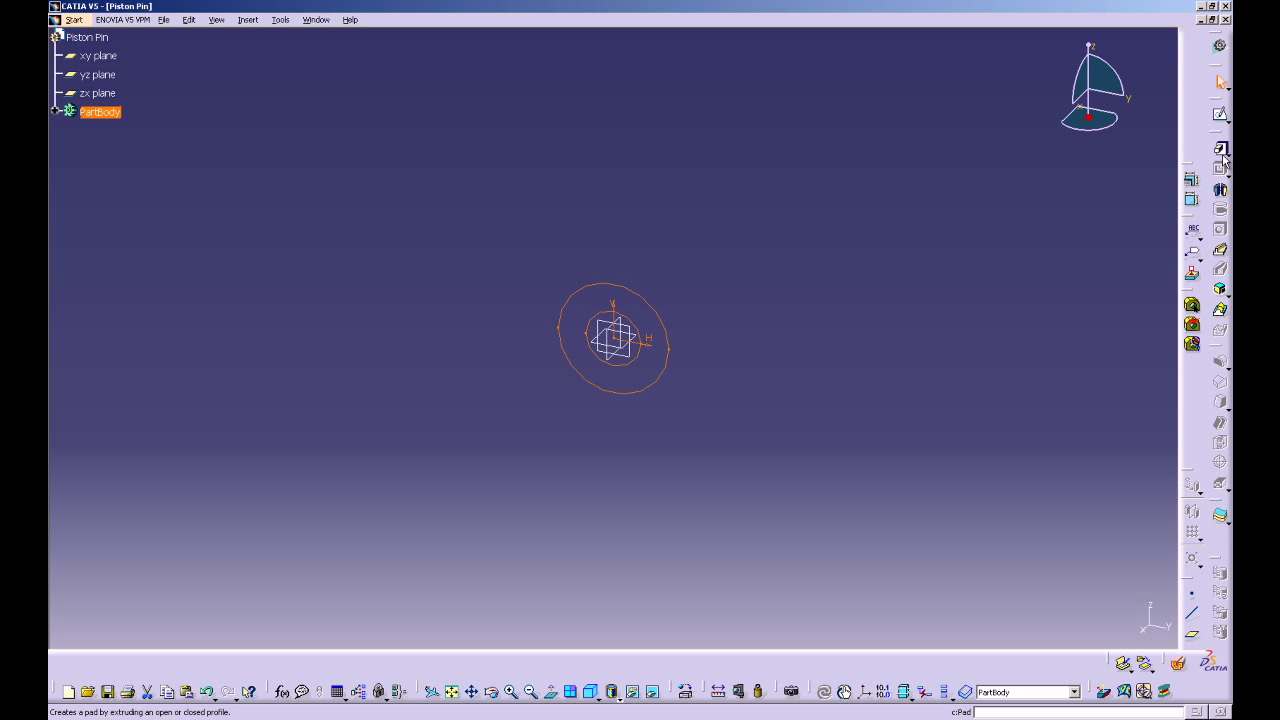
# Pad the concentric circles with mirrored extent into the hollow Piston Pin tube
pyautogui.click(1018, 567)
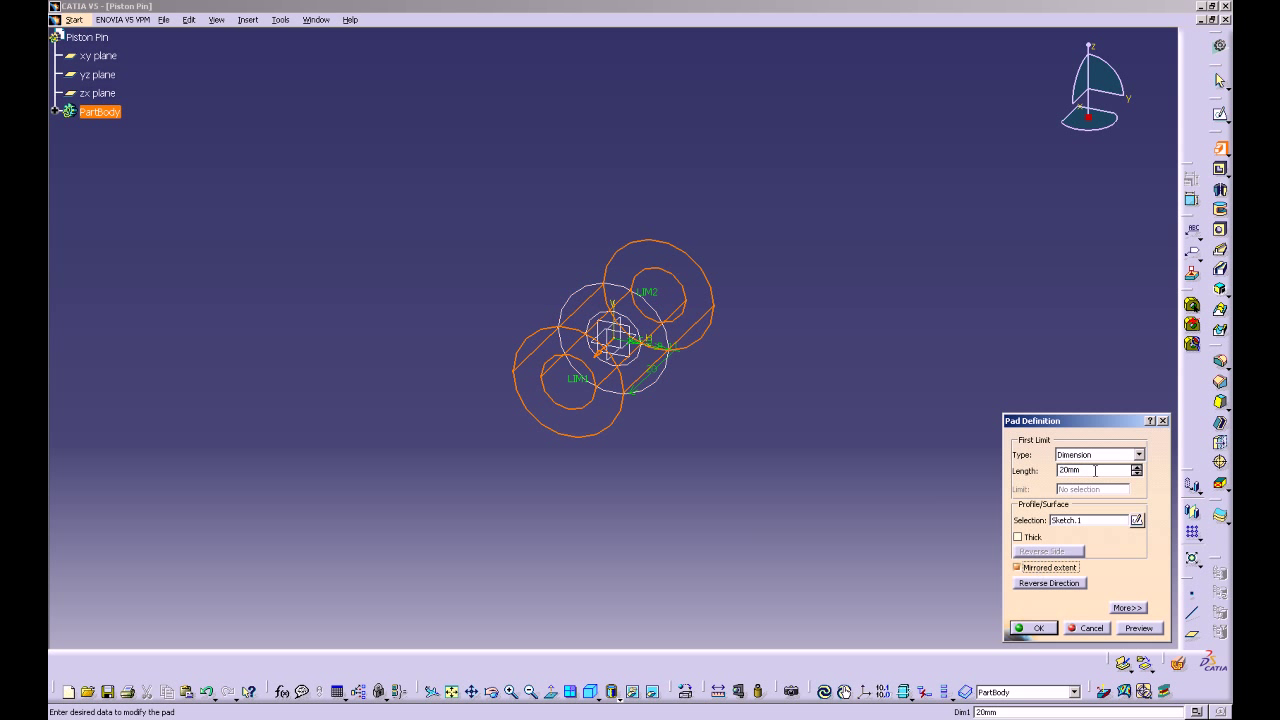
pyautogui.write('40')
pyautogui.click(1038, 628)
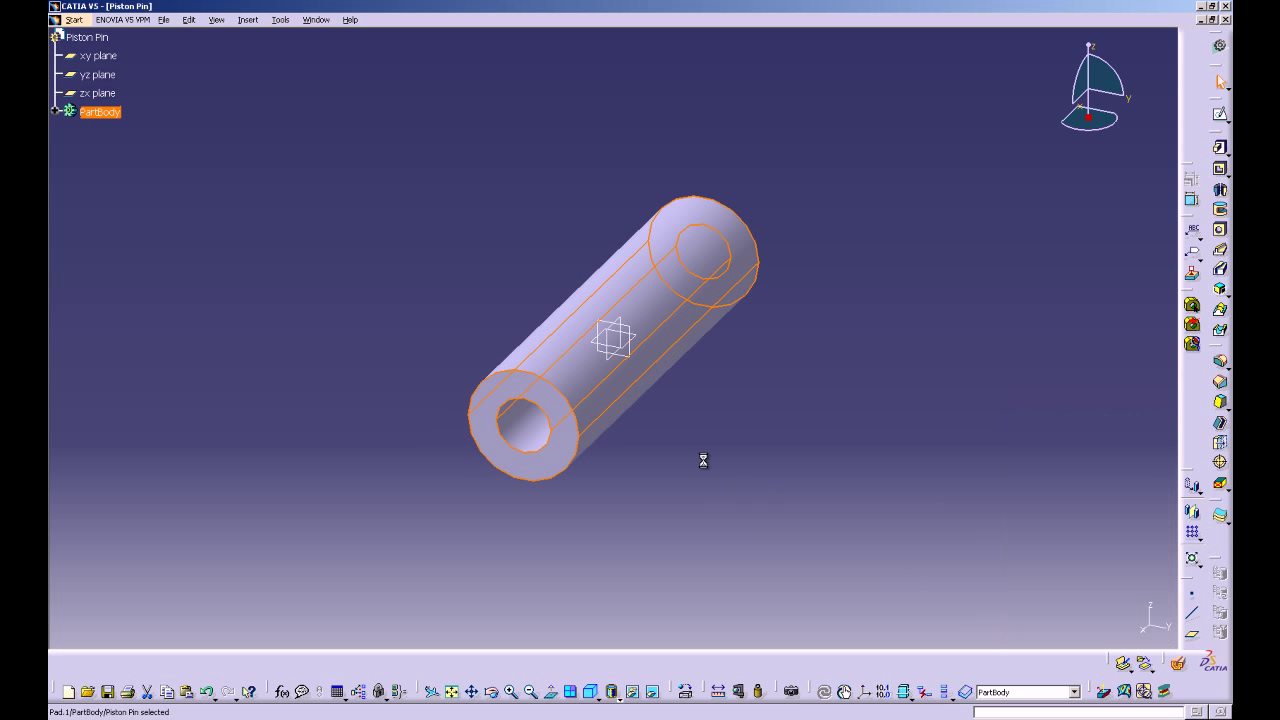
pyautogui.moveTo(550, 539); pyautogui.dragTo(798, 154, button='middle')
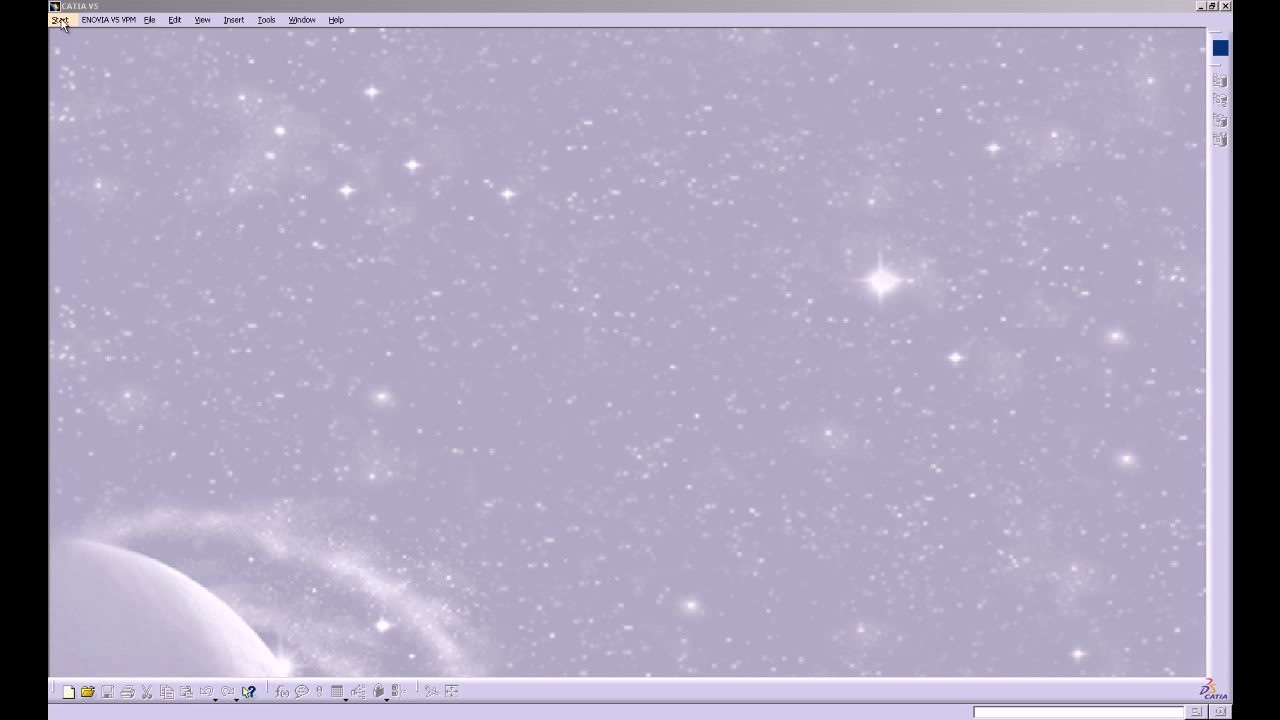
# Create a new Part Design part named 'Master Rod Bearing'
pyautogui.click(60, 20)
pyautogui.moveTo(89, 58)
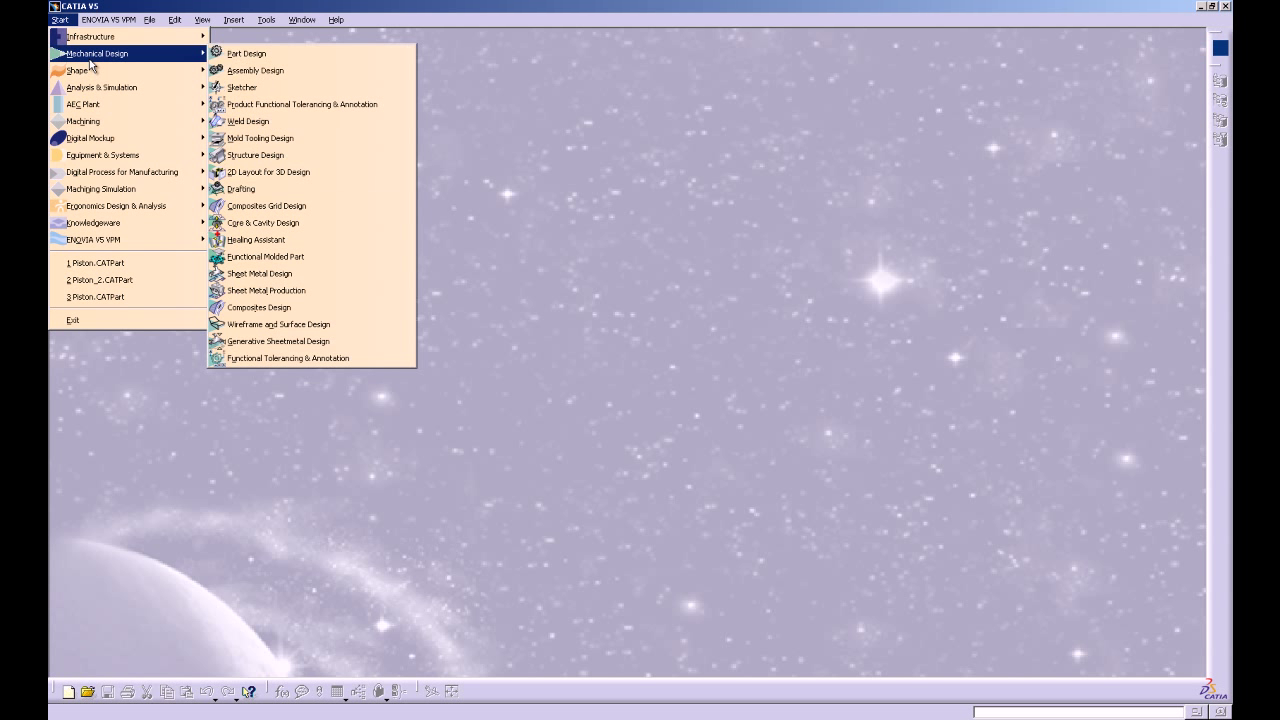
pyautogui.click(250, 56)
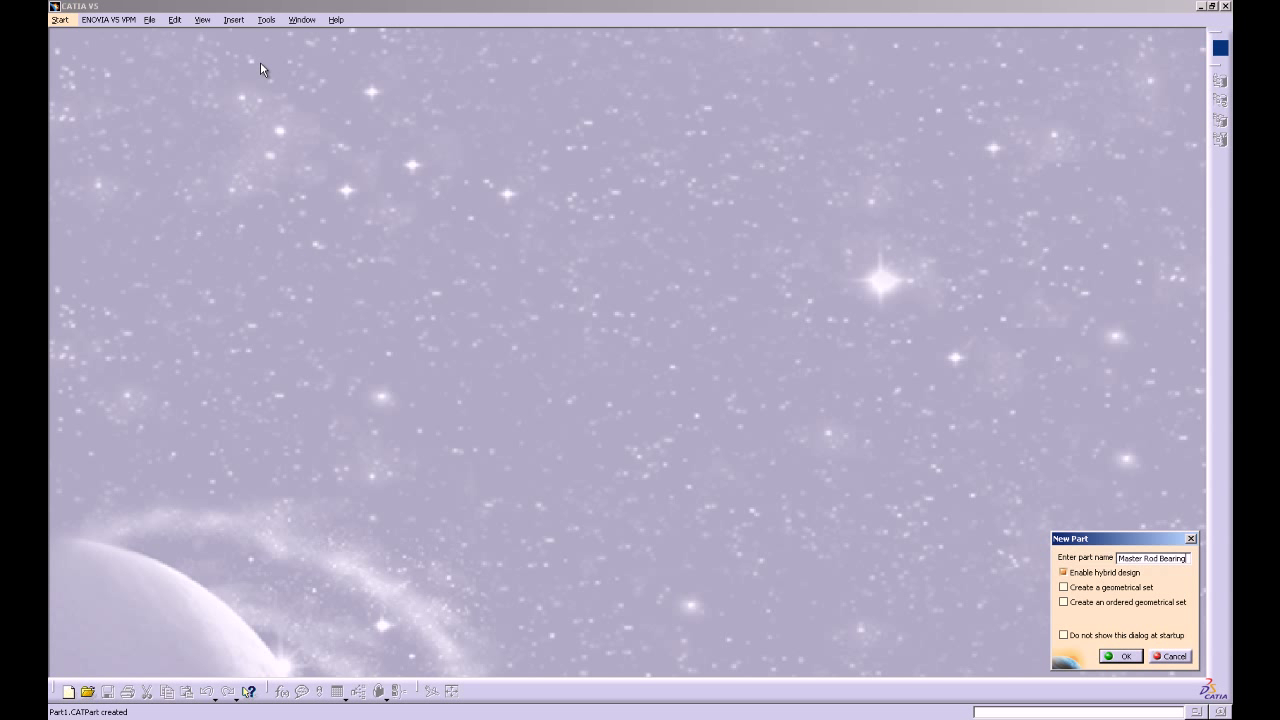
pyautogui.press('Return')
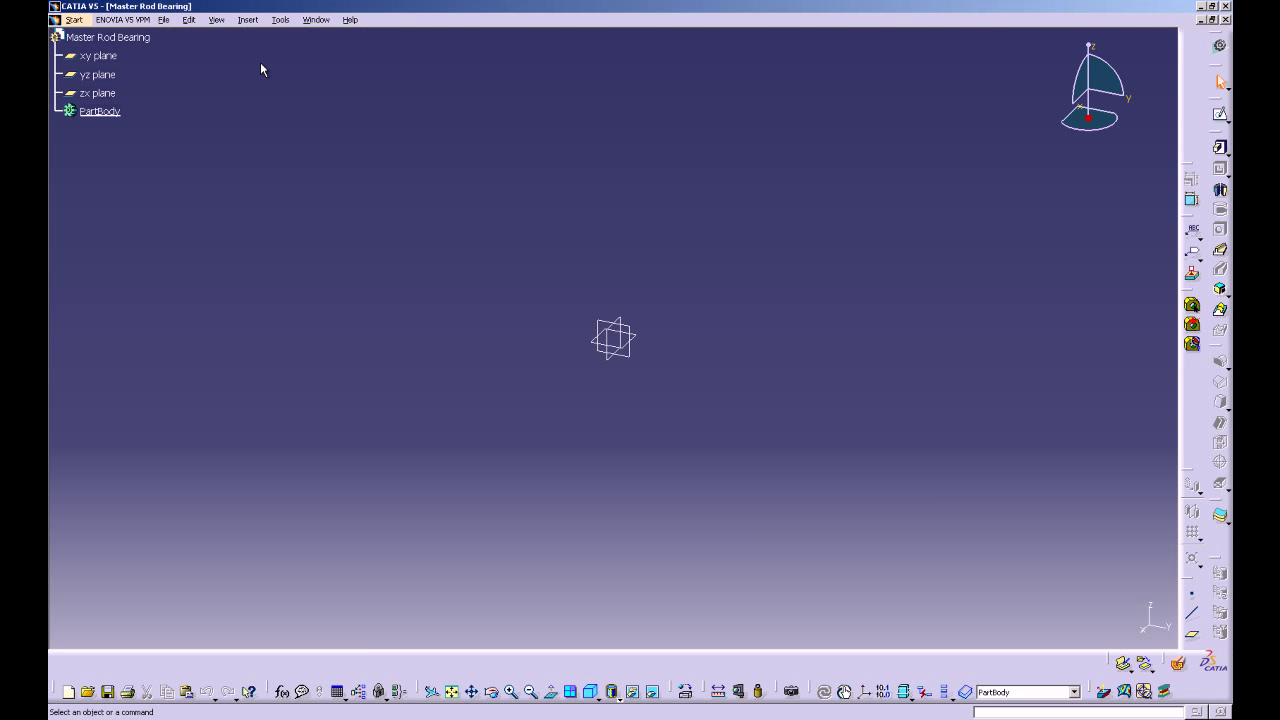
# Start a sketch on the yz plane and draw an origin-centred circle of radius 26 mm
pyautogui.click(104, 75)
pyautogui.click(1220, 113)
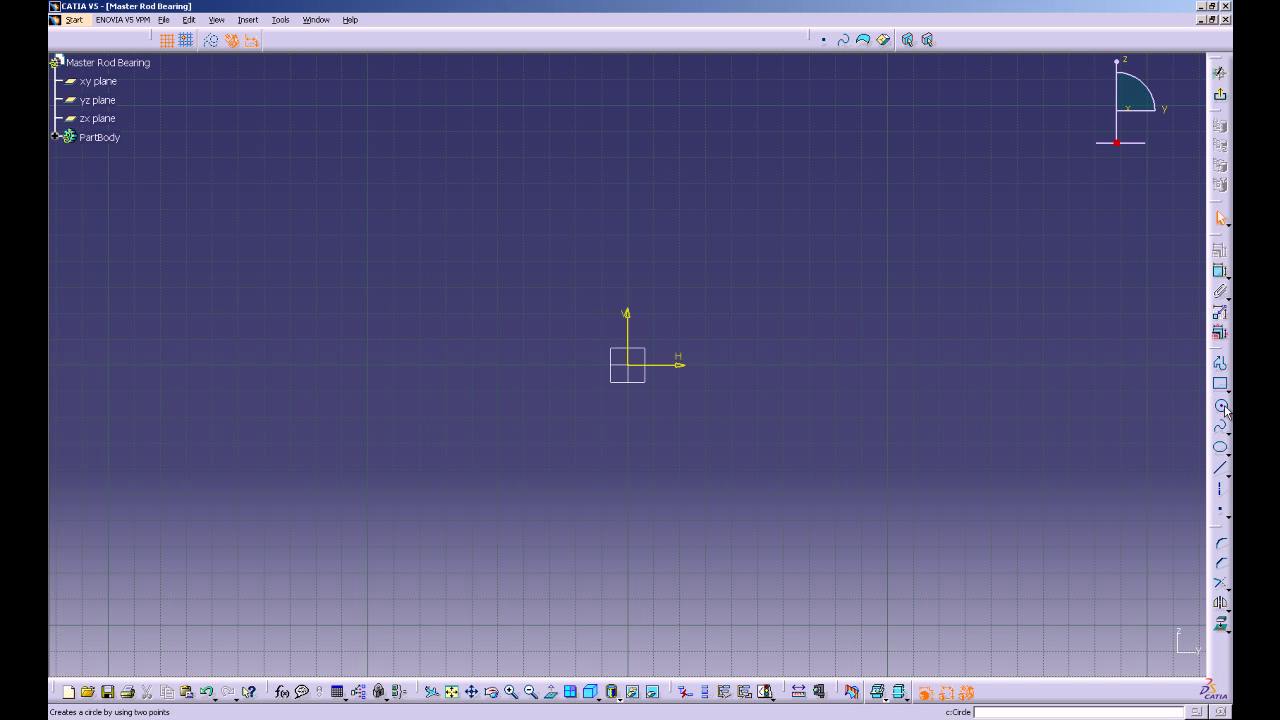
pyautogui.click(1222, 407)
pyautogui.click(627, 364)
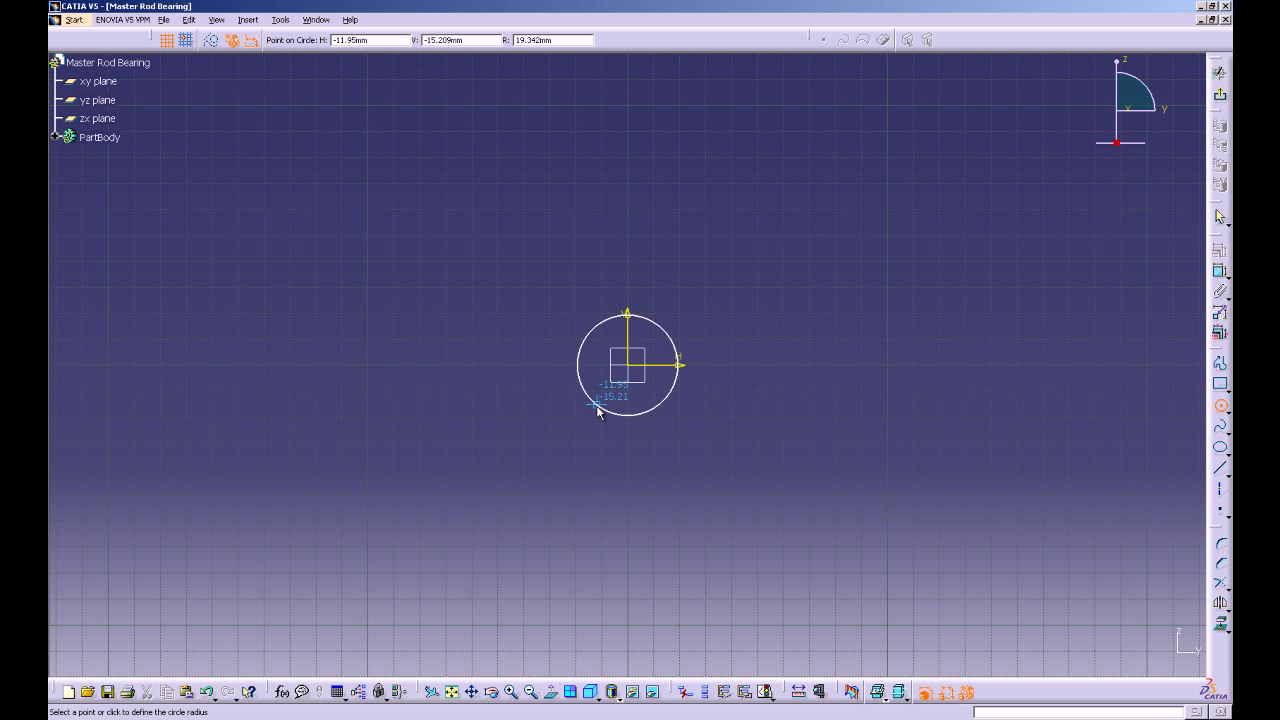
pyautogui.press('Tab')
pyautogui.press('Tab')
pyautogui.press('Tab')
pyautogui.write('26')
pyautogui.press('Return')
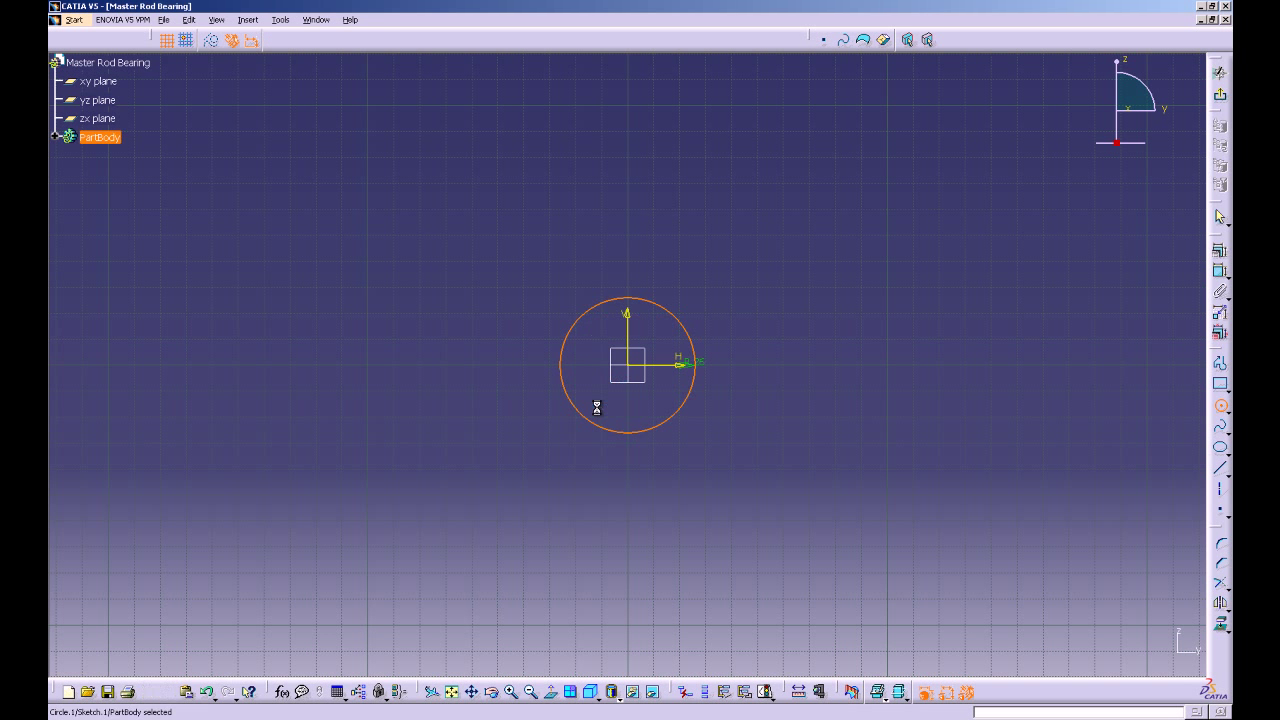
# Add a second origin-centred circle of radius 23 mm and exit the sketch
pyautogui.moveTo(700, 314)
pyautogui.mouseDown(button='middle')
pyautogui.moveTo(697, 369)
pyautogui.moveTo(676, 248)
pyautogui.mouseUp(button='middle')
pyautogui.click(1221, 405)
pyautogui.click(630, 366)
pyautogui.press('Tab')
pyautogui.press('Tab')
pyautogui.press('Tab')
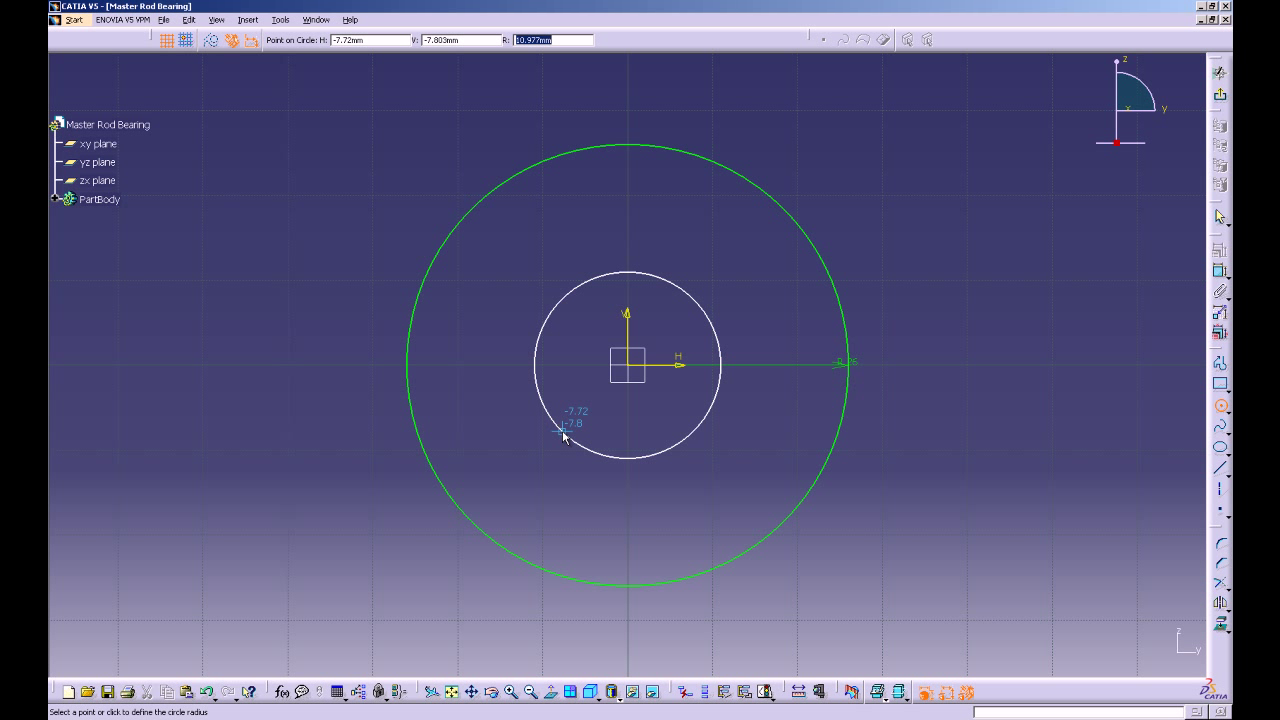
pyautogui.write('23')
pyautogui.press('Return')
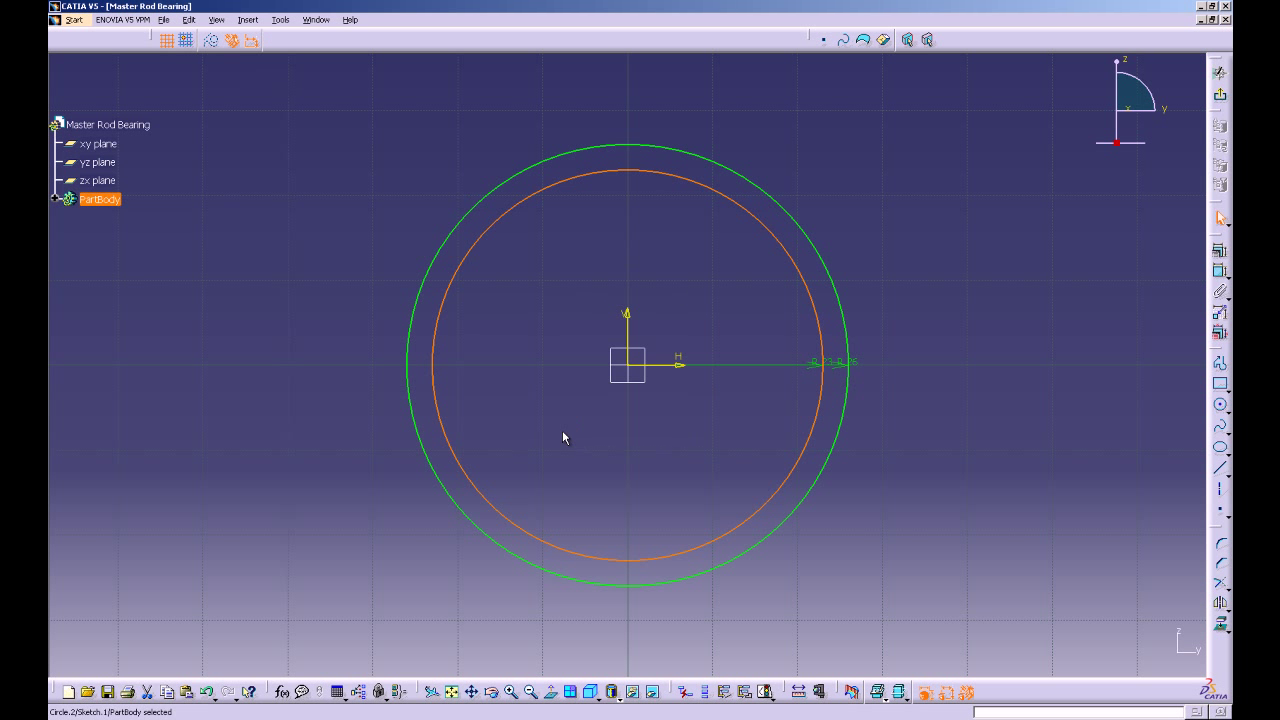
pyautogui.click(1220, 94)
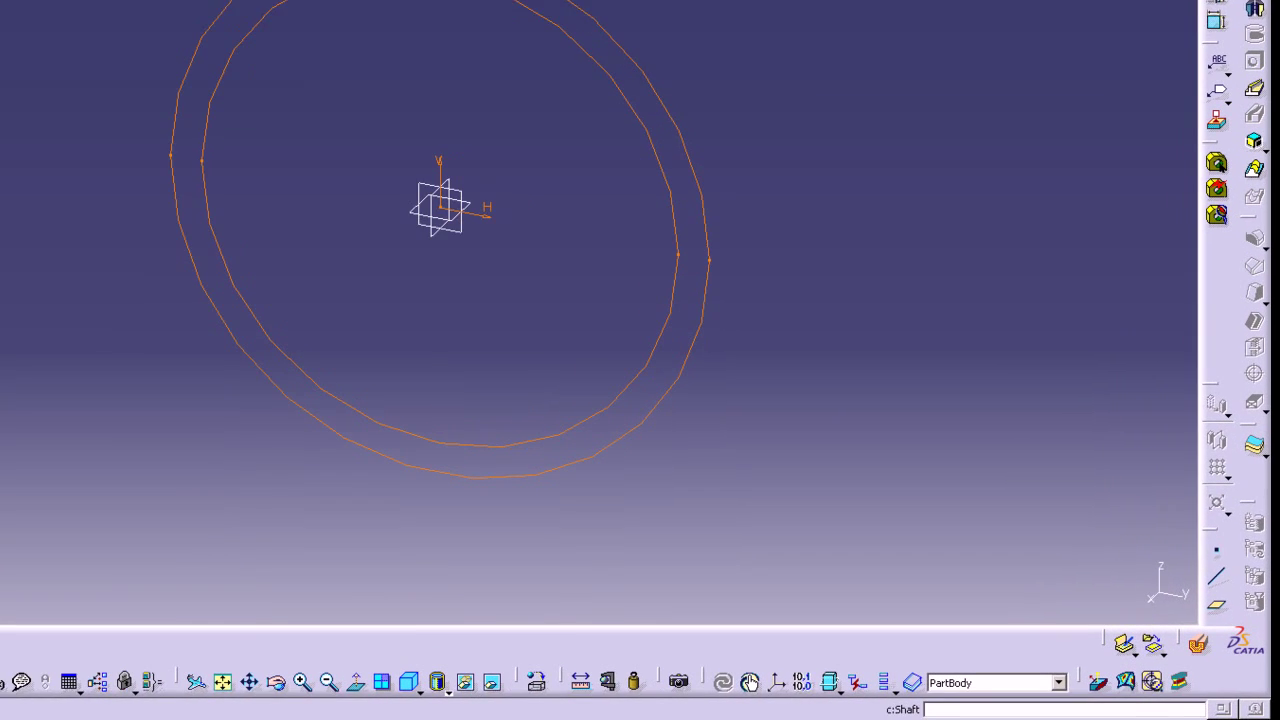
# Pad the ring sketch 35 mm with mirrored extent and turn the sleeve upright
pyautogui.click(1225, 121)
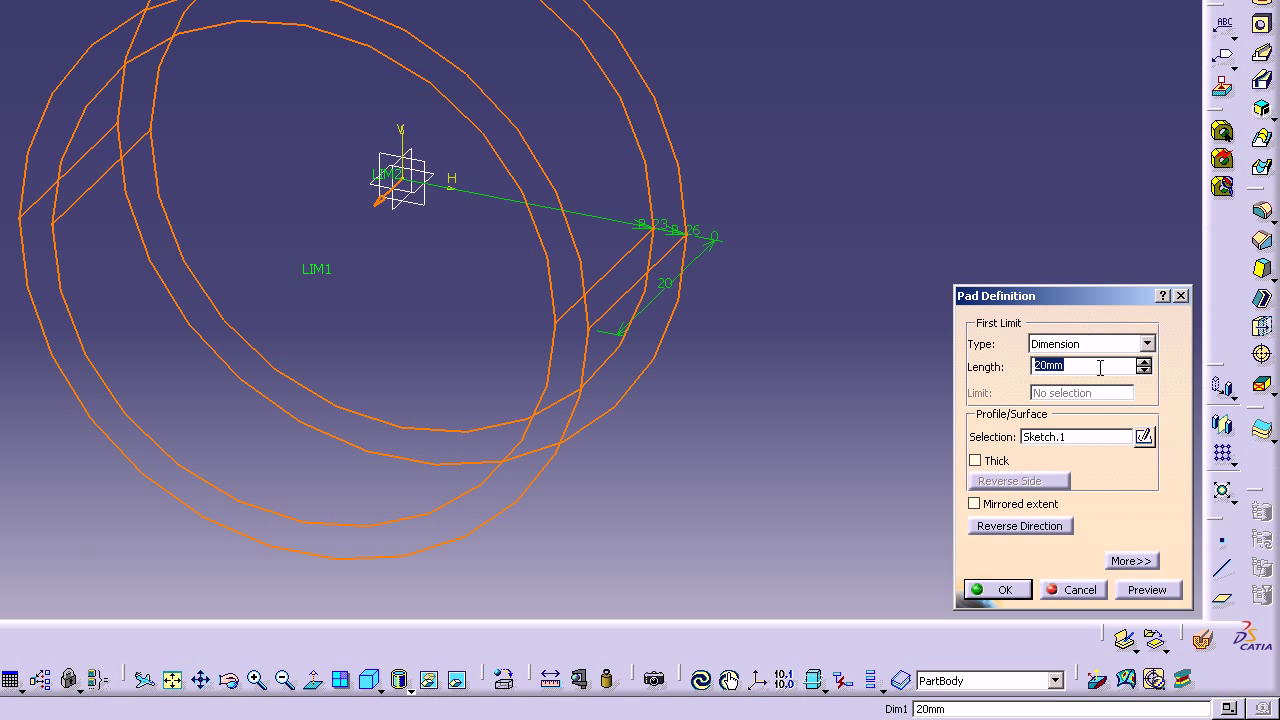
pyautogui.write('3')
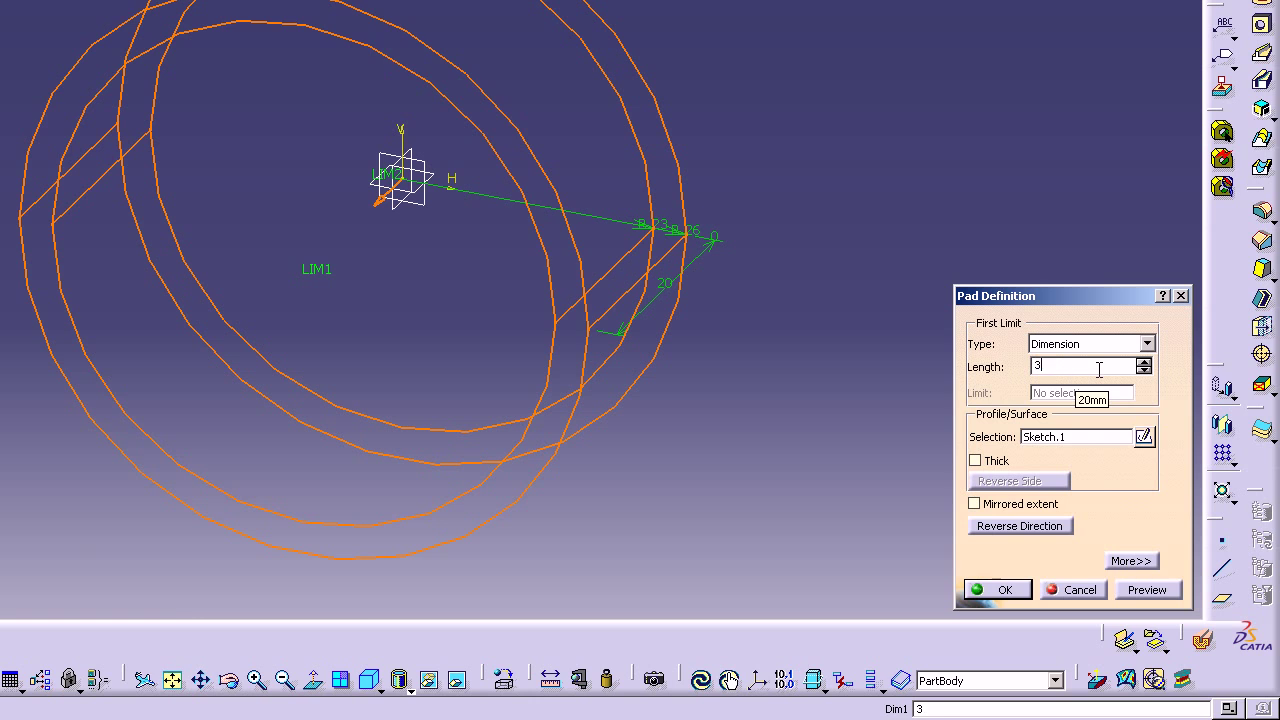
pyautogui.write('5')
pyautogui.press('Return')
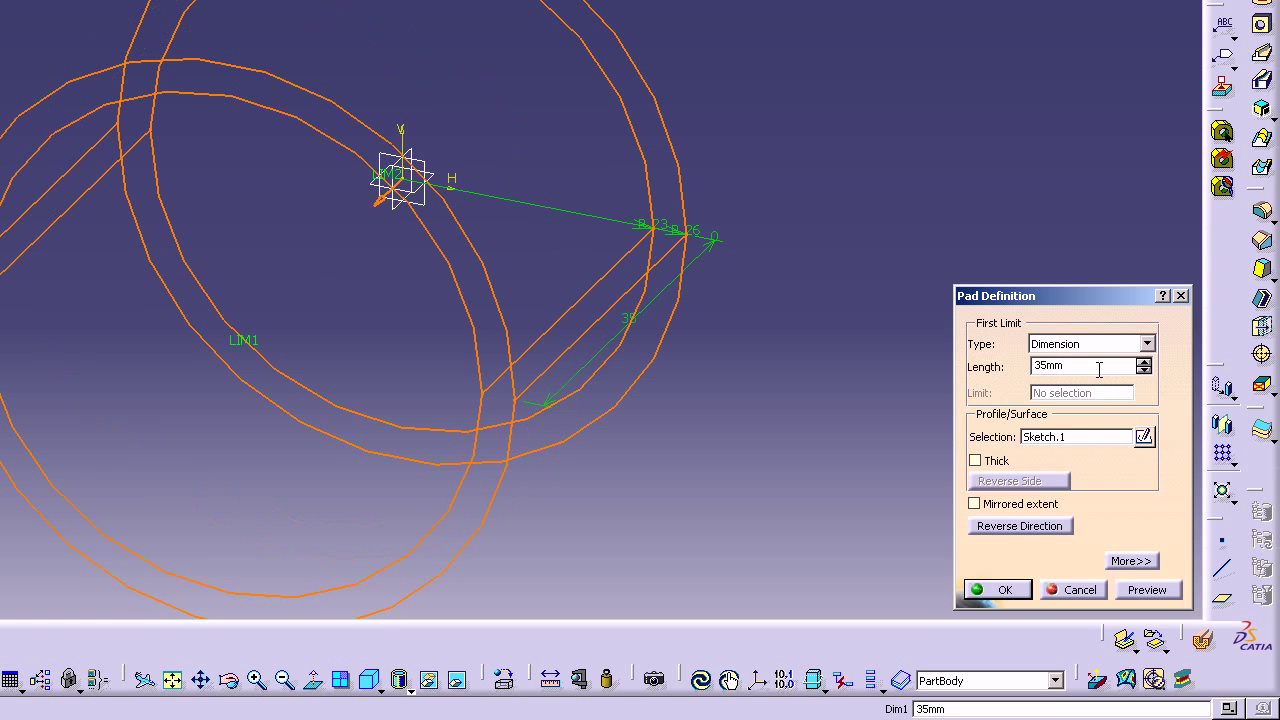
pyautogui.click(975, 504)
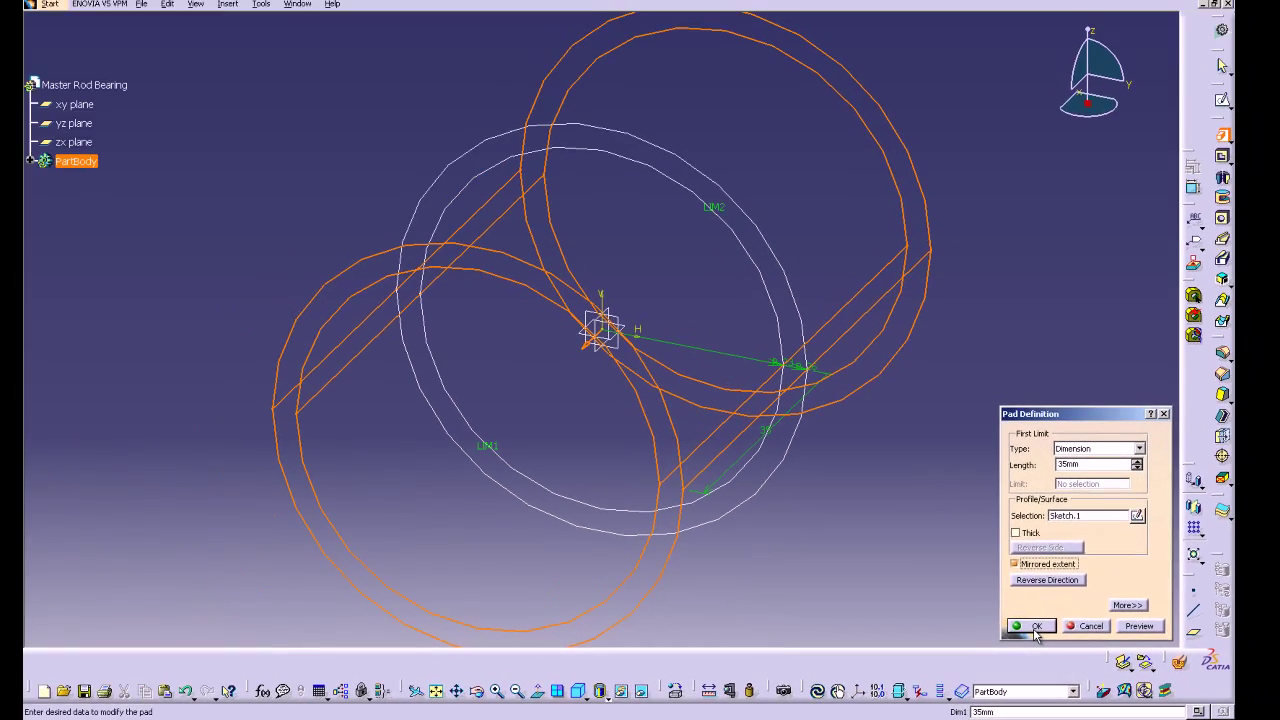
pyautogui.click(997, 589)
pyautogui.click(848, 601)
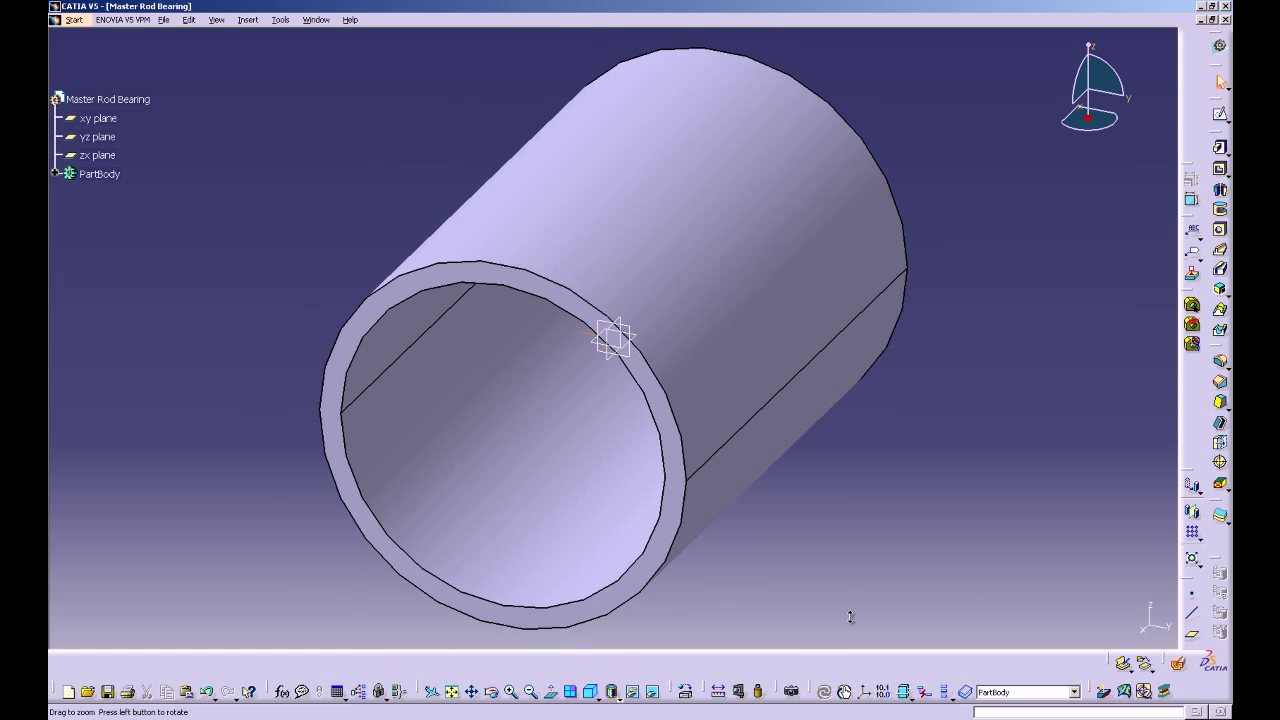
pyautogui.moveTo(569, 601); pyautogui.dragTo(703, 230, button='middle')
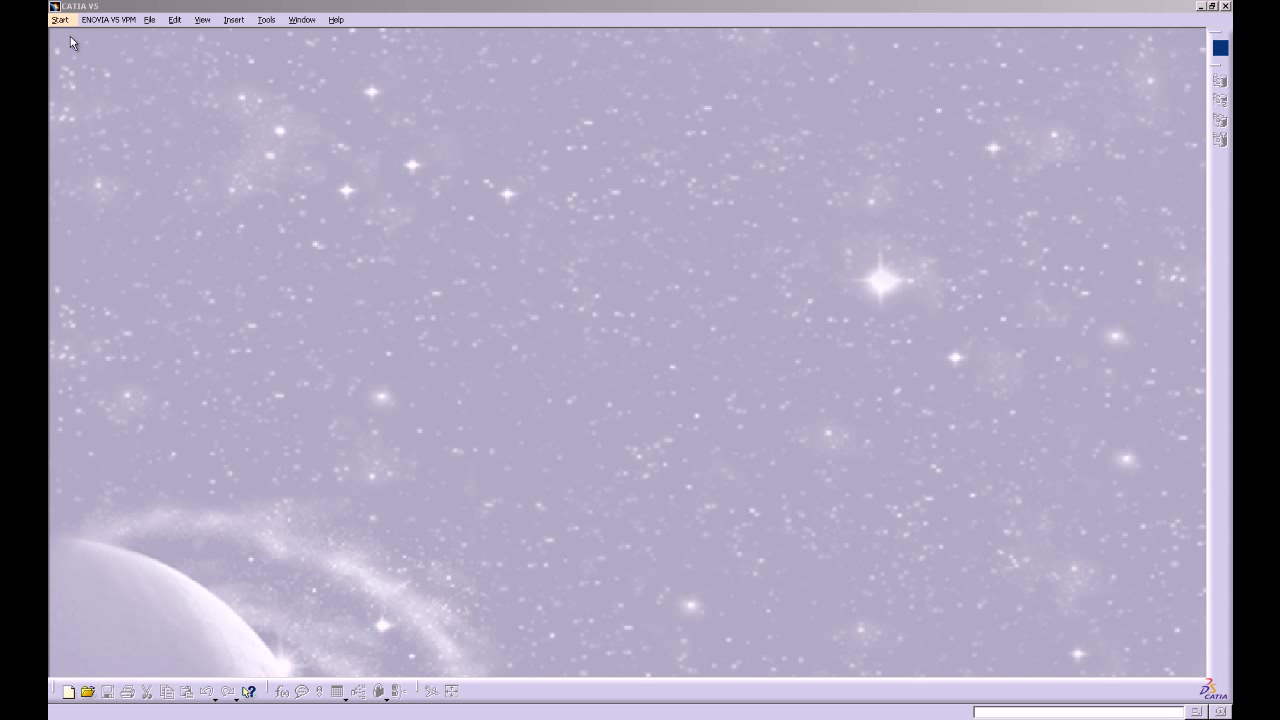
# Create a new Part Design part named 'Link Pin'
pyautogui.click(60, 19)
pyautogui.moveTo(120, 53)
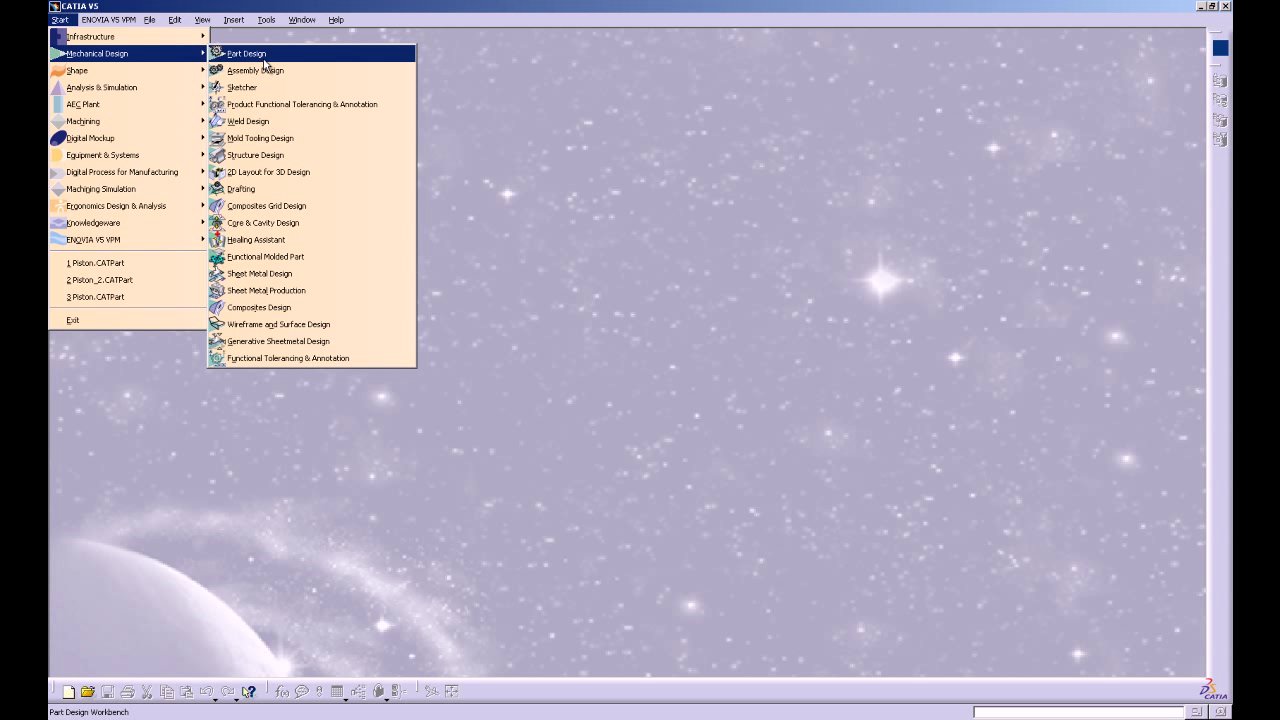
pyautogui.click(263, 57)
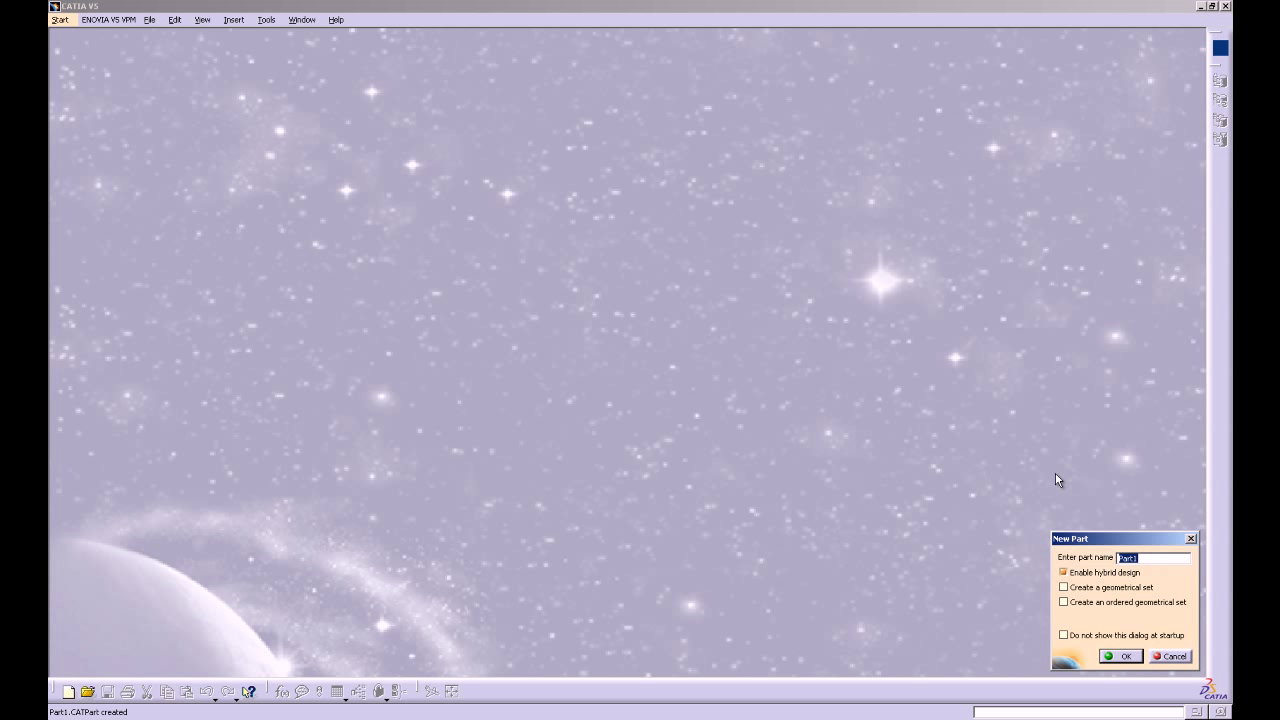
pyautogui.write('Link Pin')
pyautogui.press('Return')
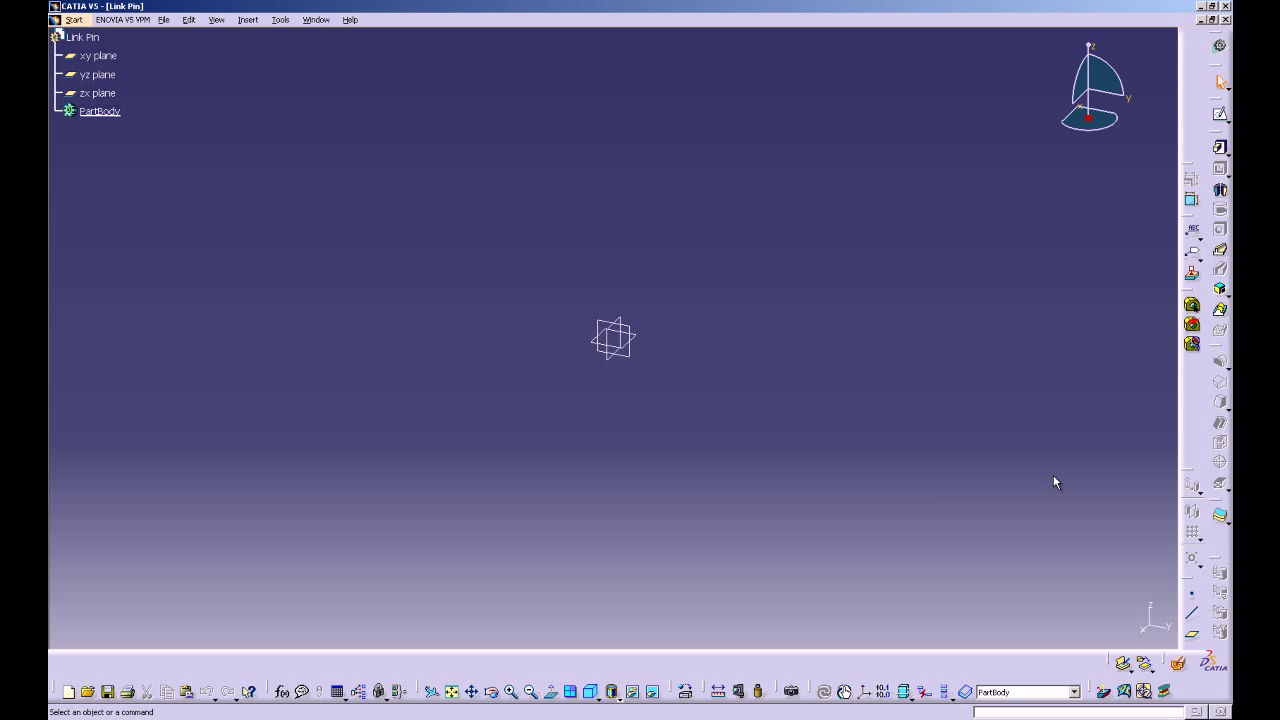
# Sketch a circle of radius 7.5 mm centred on the origin on the yz plane
pyautogui.click(110, 76)
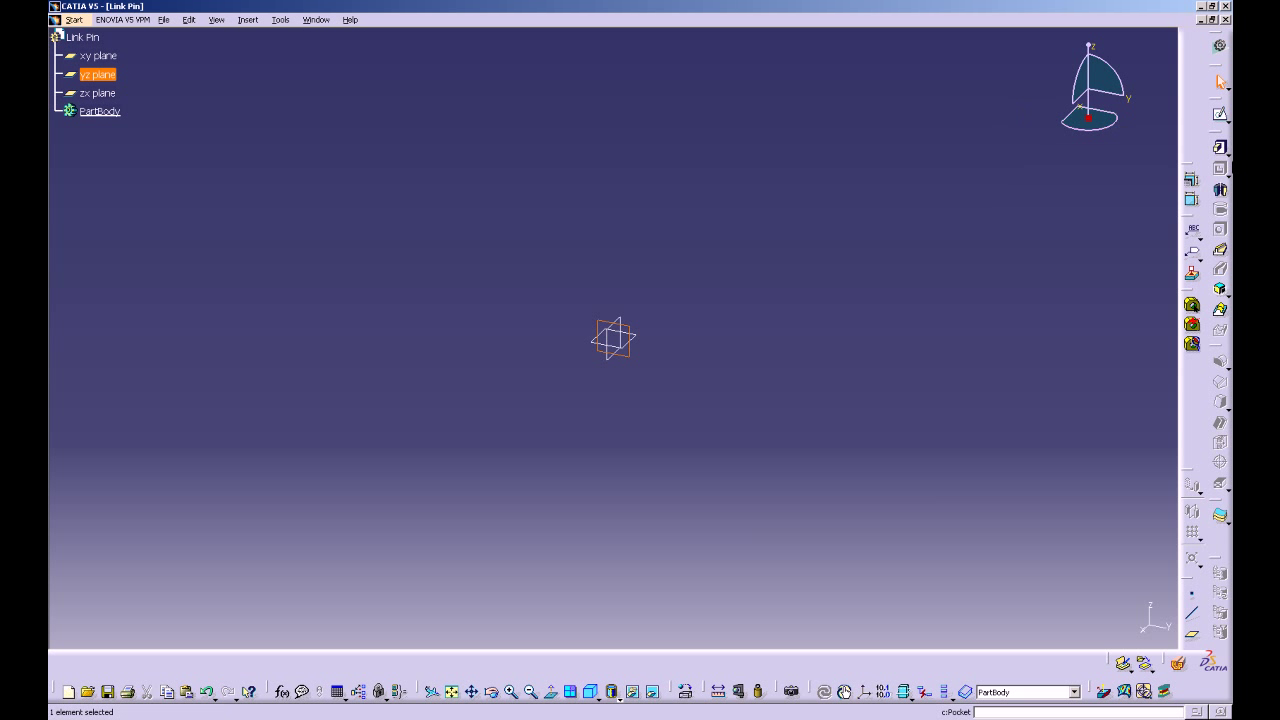
pyautogui.click(1222, 117)
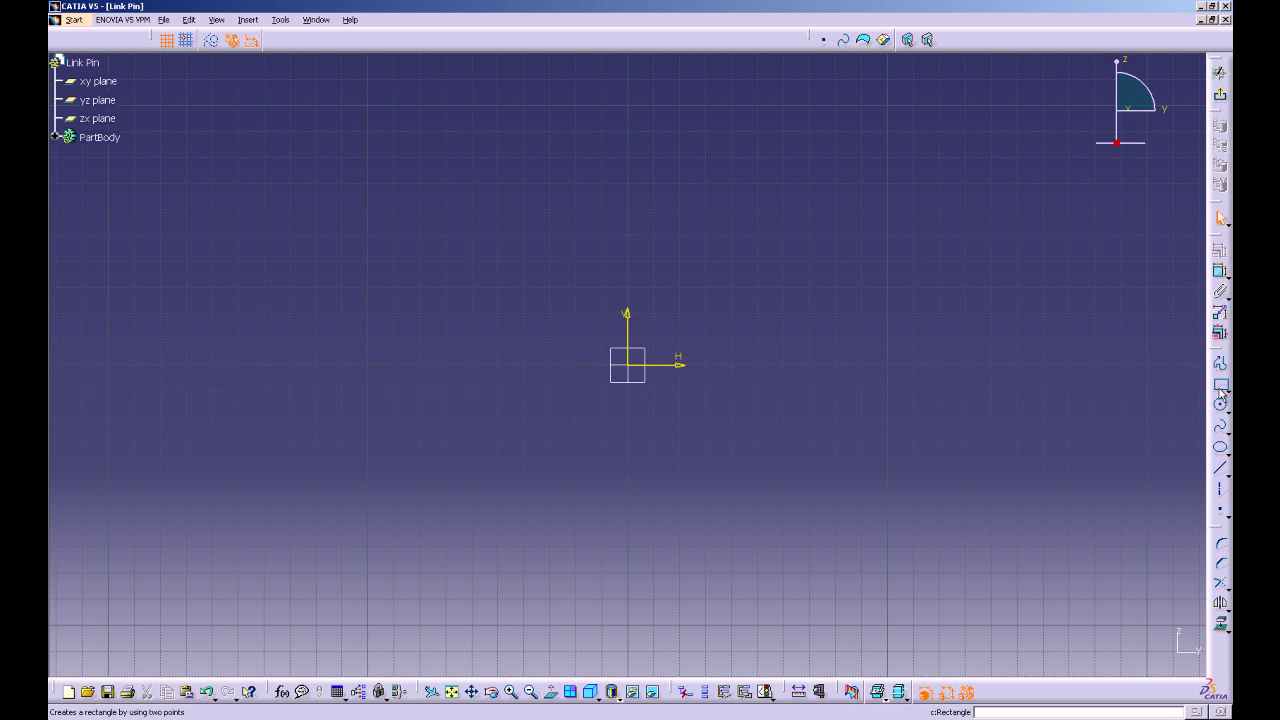
pyautogui.click(1220, 405)
pyautogui.click(628, 365)
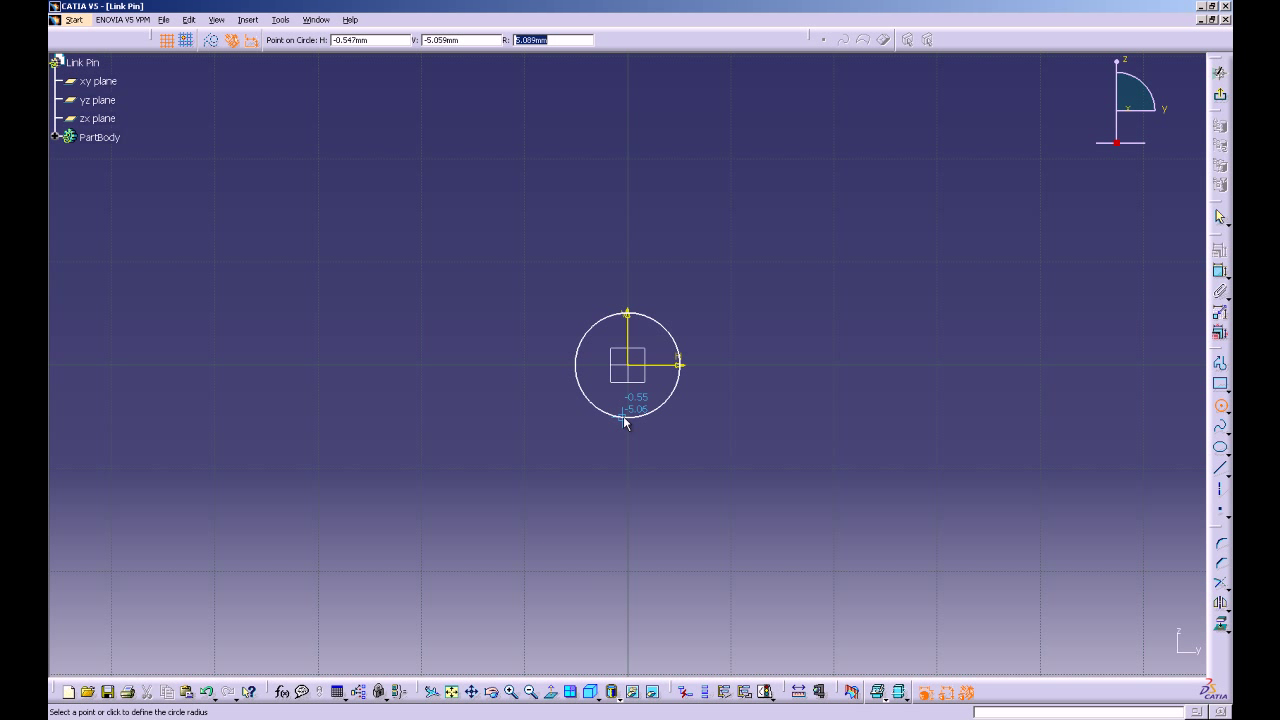
pyautogui.write('7.5')
pyautogui.press('Return')
pyautogui.click(783, 353)
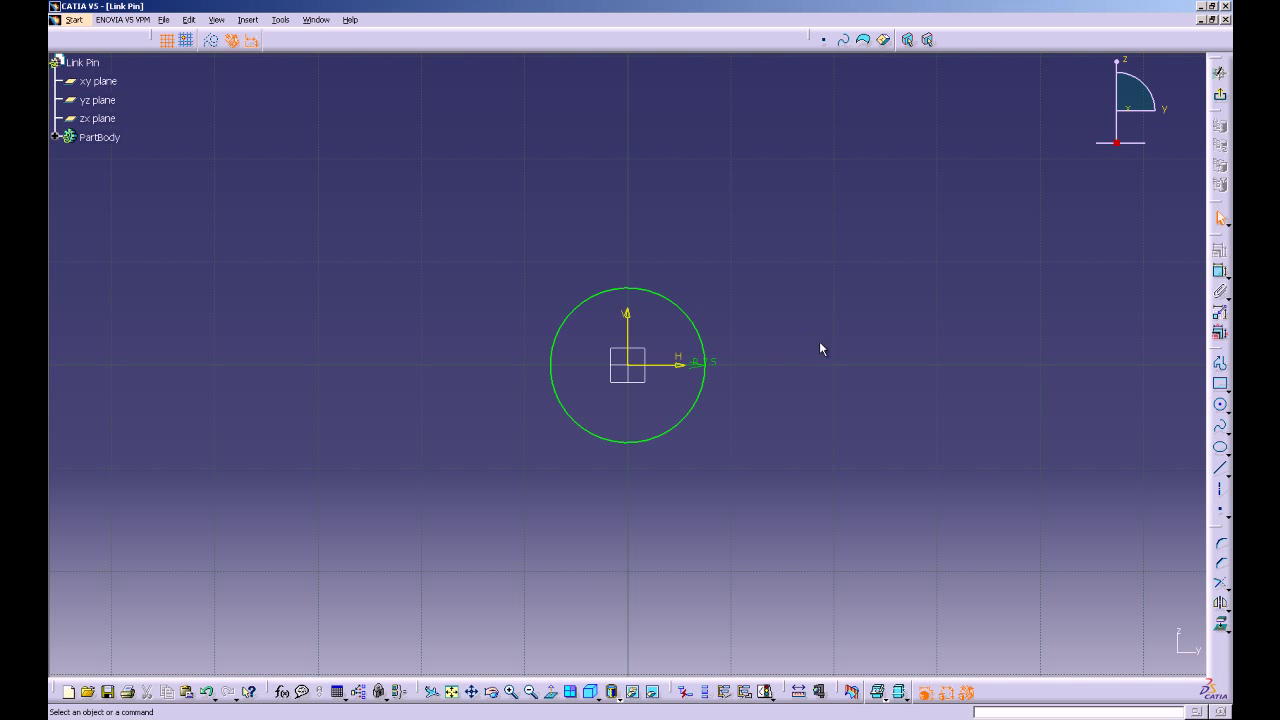
# Pad the 7.5 mm circle 7 mm into the head cylinder and select its front face
pyautogui.click(1220, 94)
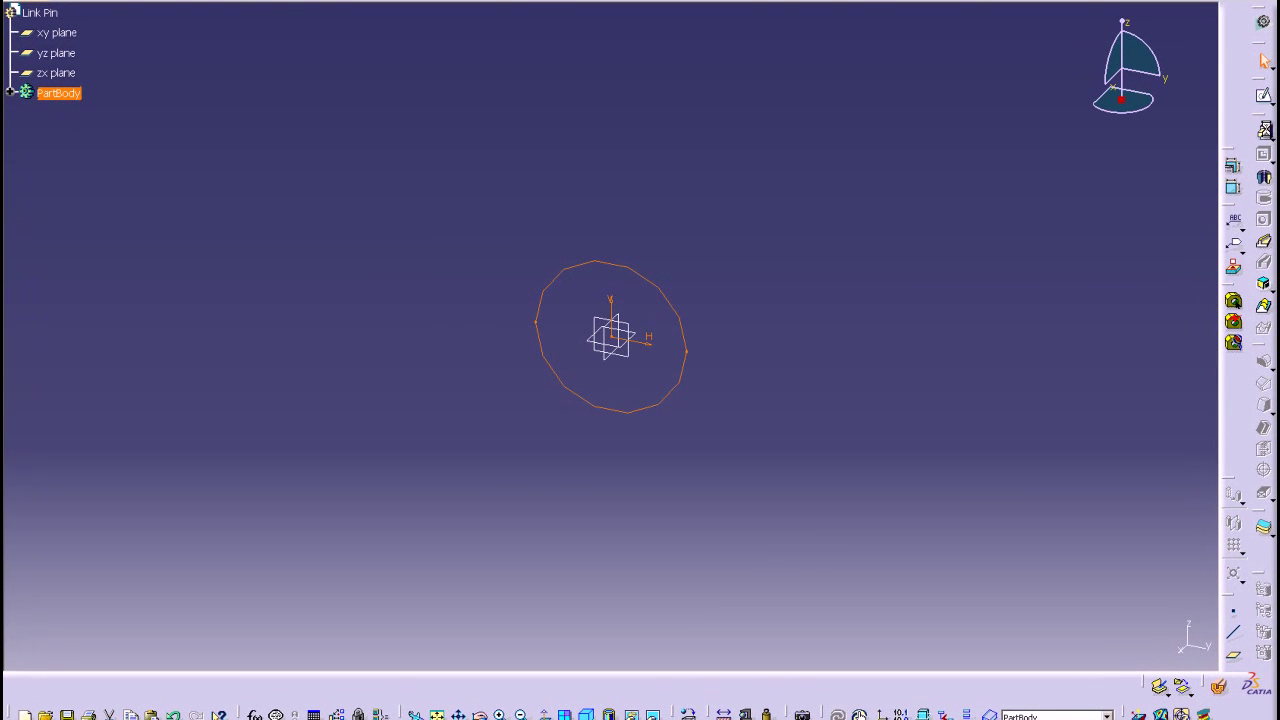
pyautogui.click(1263, 131)
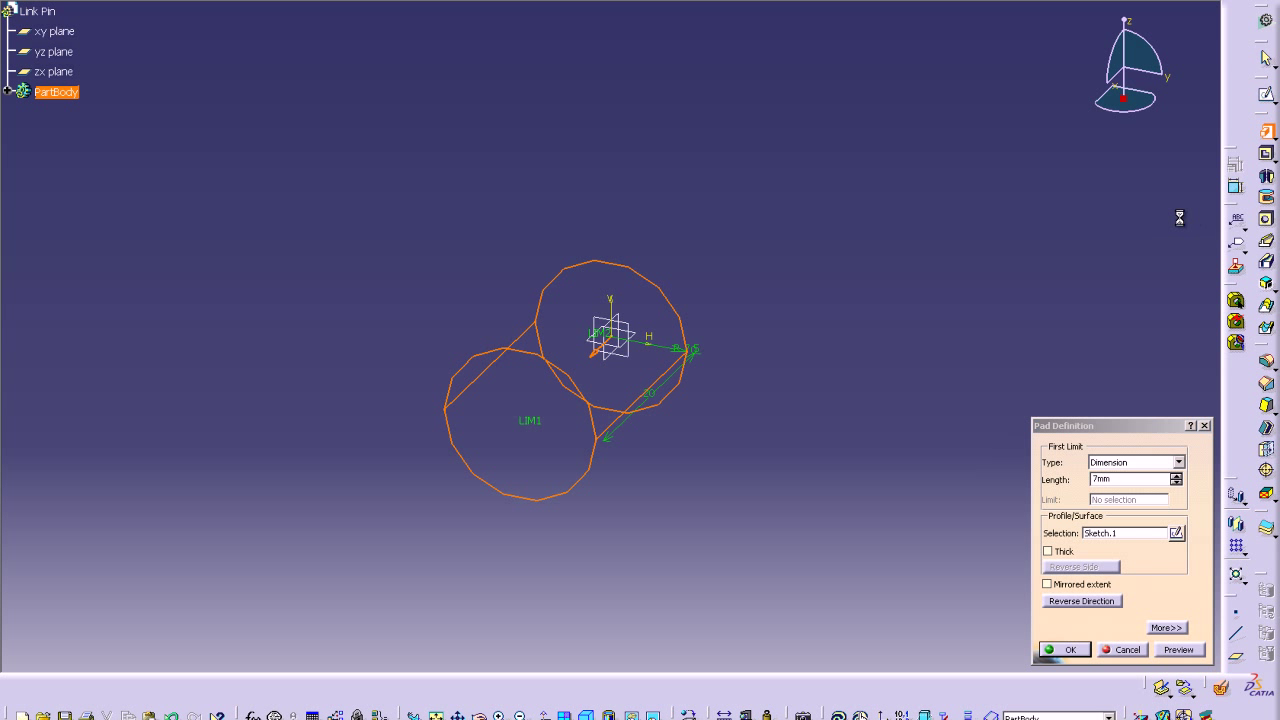
pyautogui.press('Return')
pyautogui.moveTo(903, 437); pyautogui.dragTo(537, 283, button='middle')
pyautogui.click(622, 280)
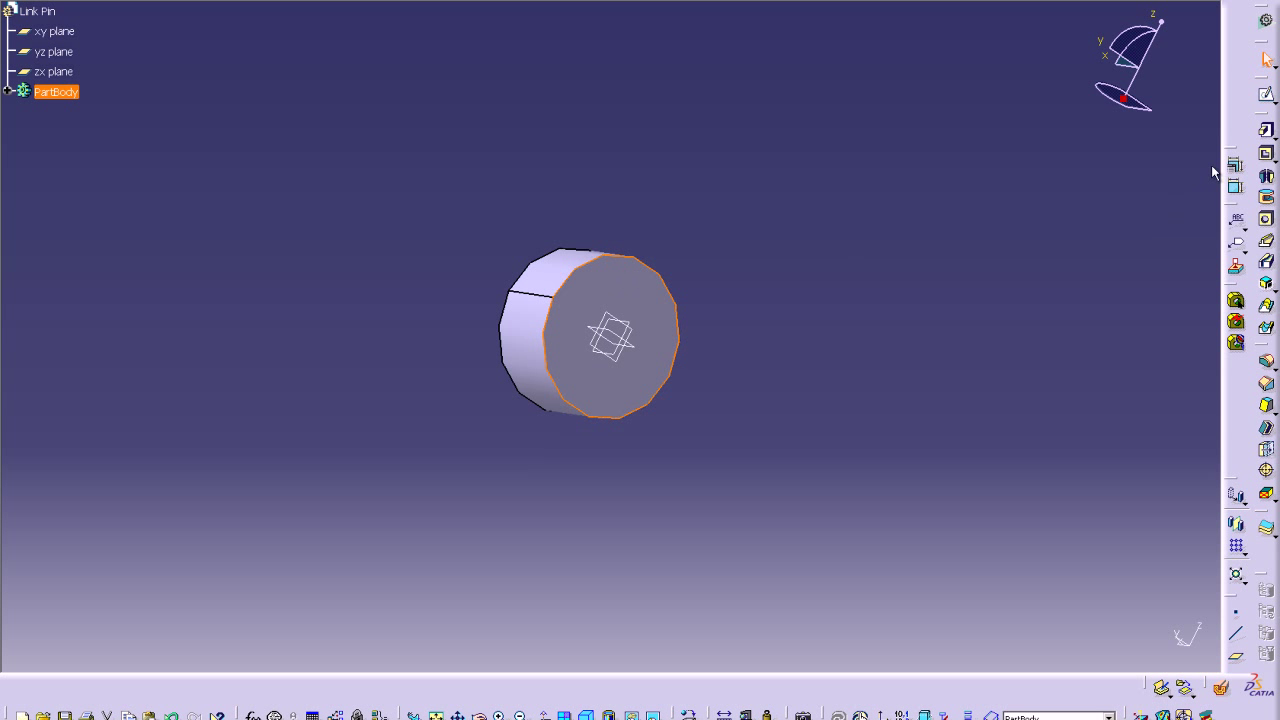
# Sketch an origin-centred circle of radius 5 mm on the head's front face
pyautogui.click(1267, 97)
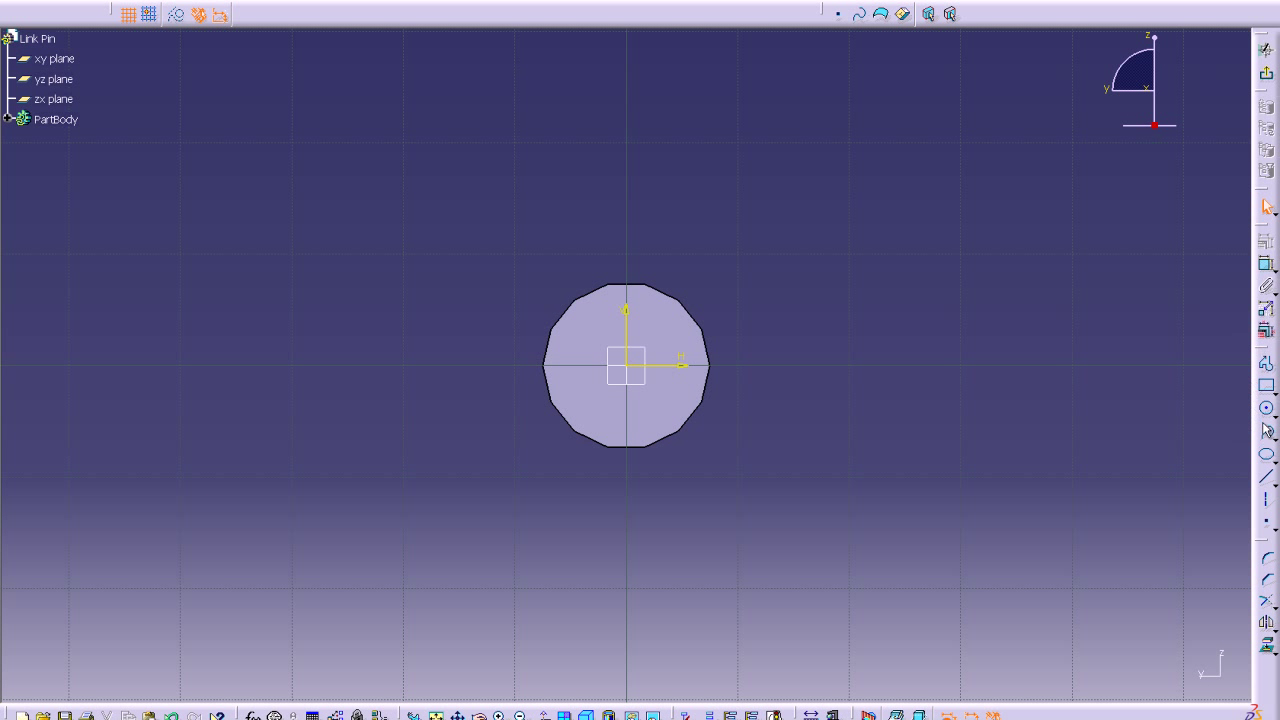
pyautogui.click(1268, 410)
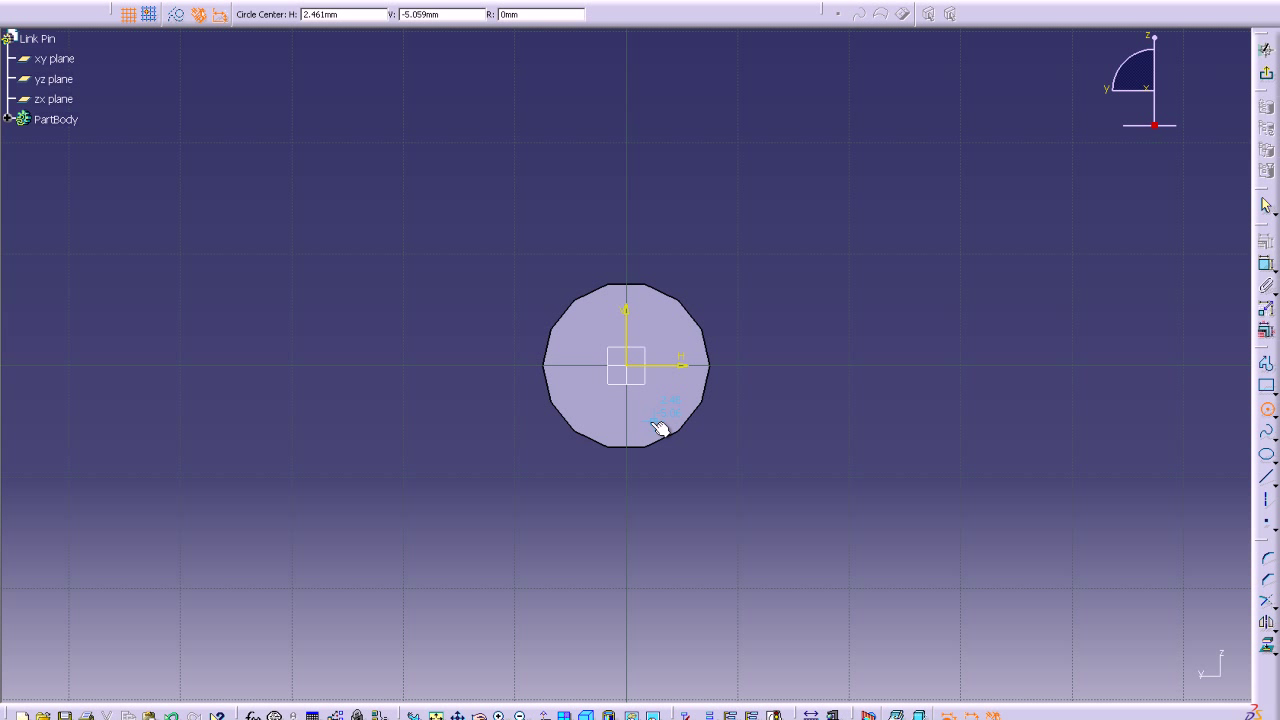
pyautogui.click(627, 367)
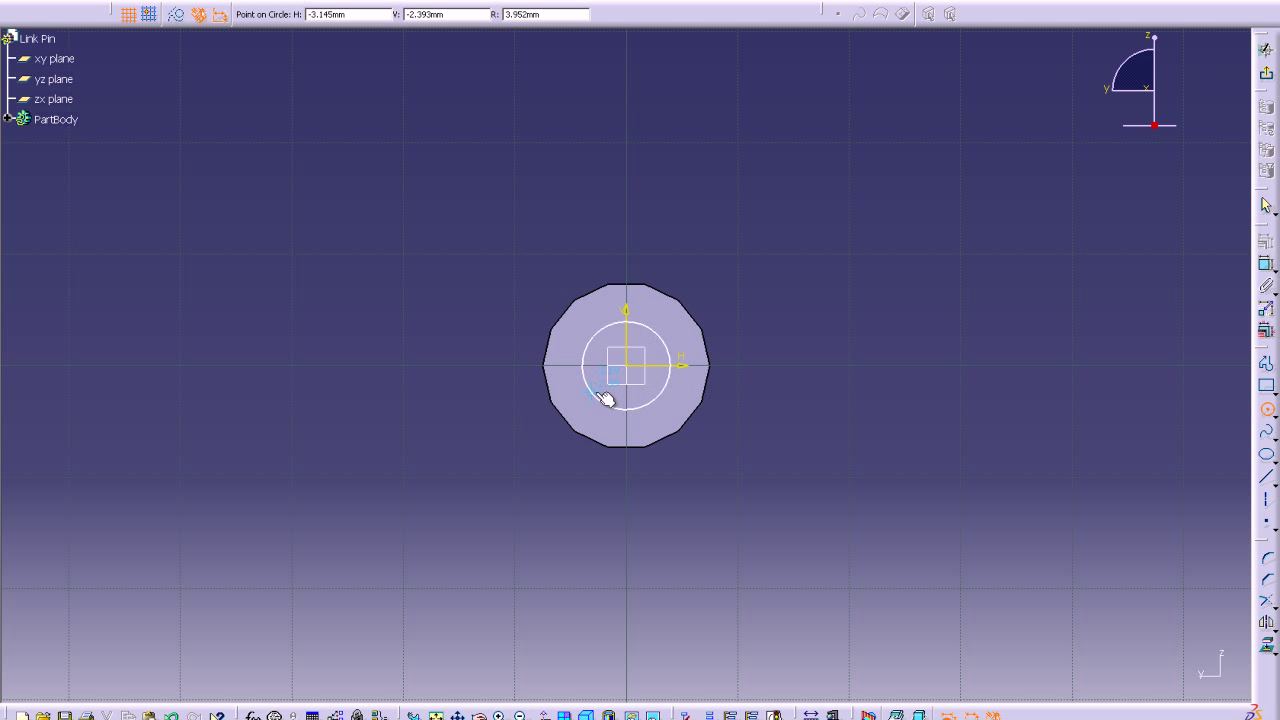
pyautogui.write('5')
pyautogui.press('Return')
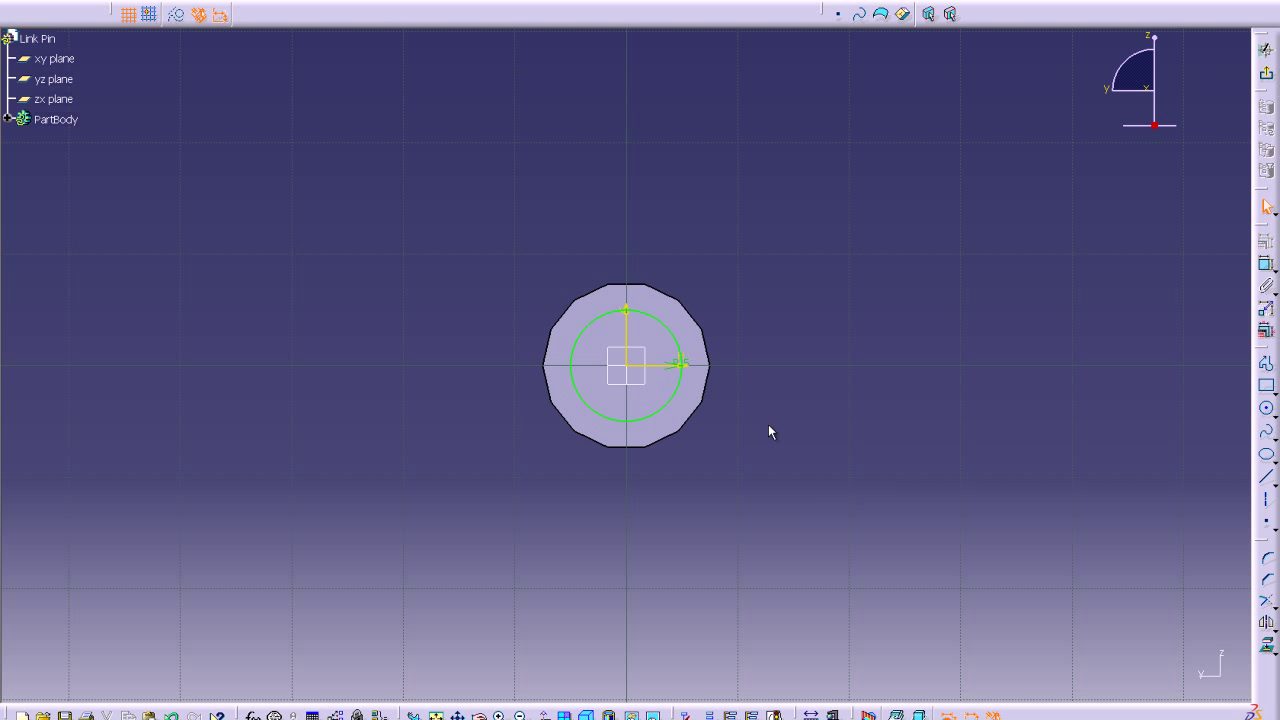
pyautogui.click(1266, 74)
# Pad the 5 mm circle 43 mm into the shaft and rotate the pin upright
pyautogui.click(1266, 133)
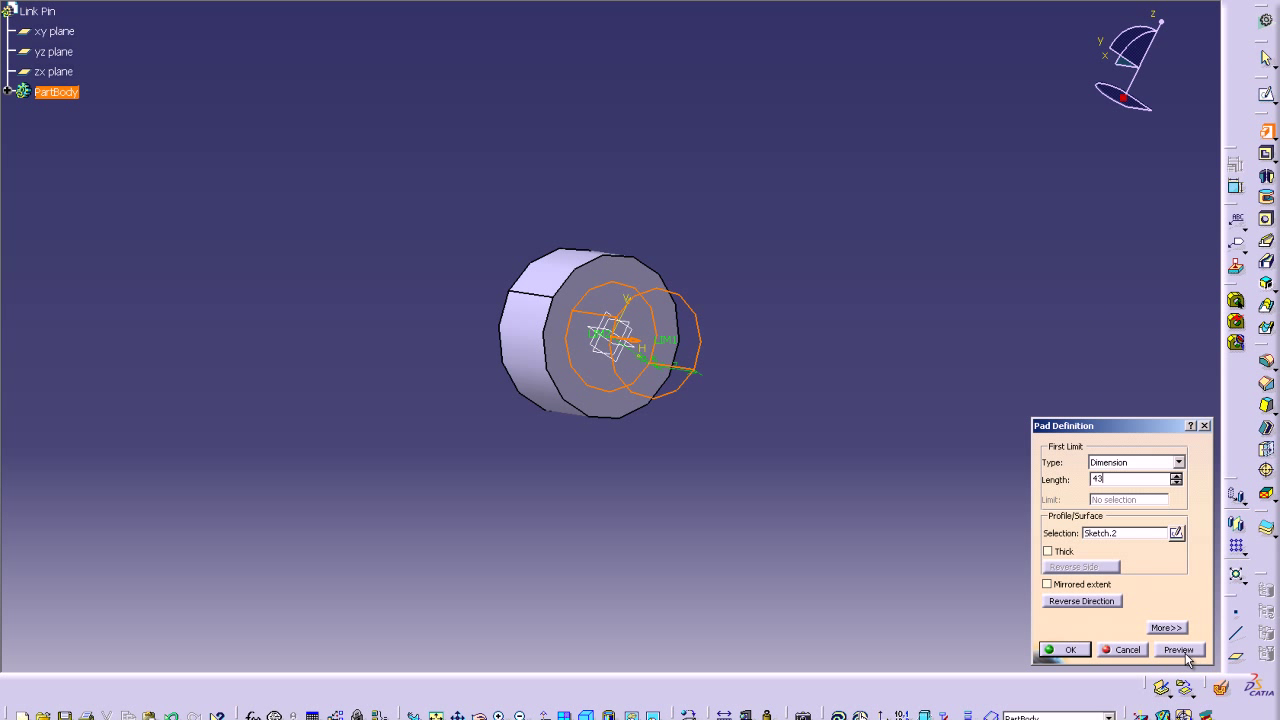
pyautogui.click(1068, 650)
pyautogui.moveTo(874, 190); pyautogui.dragTo(700, 206, button='middle')
pyautogui.moveTo(663, 114); pyautogui.dragTo(558, 298, button='middle')
pyautogui.click(328, 232)
pyautogui.click(58, 28)
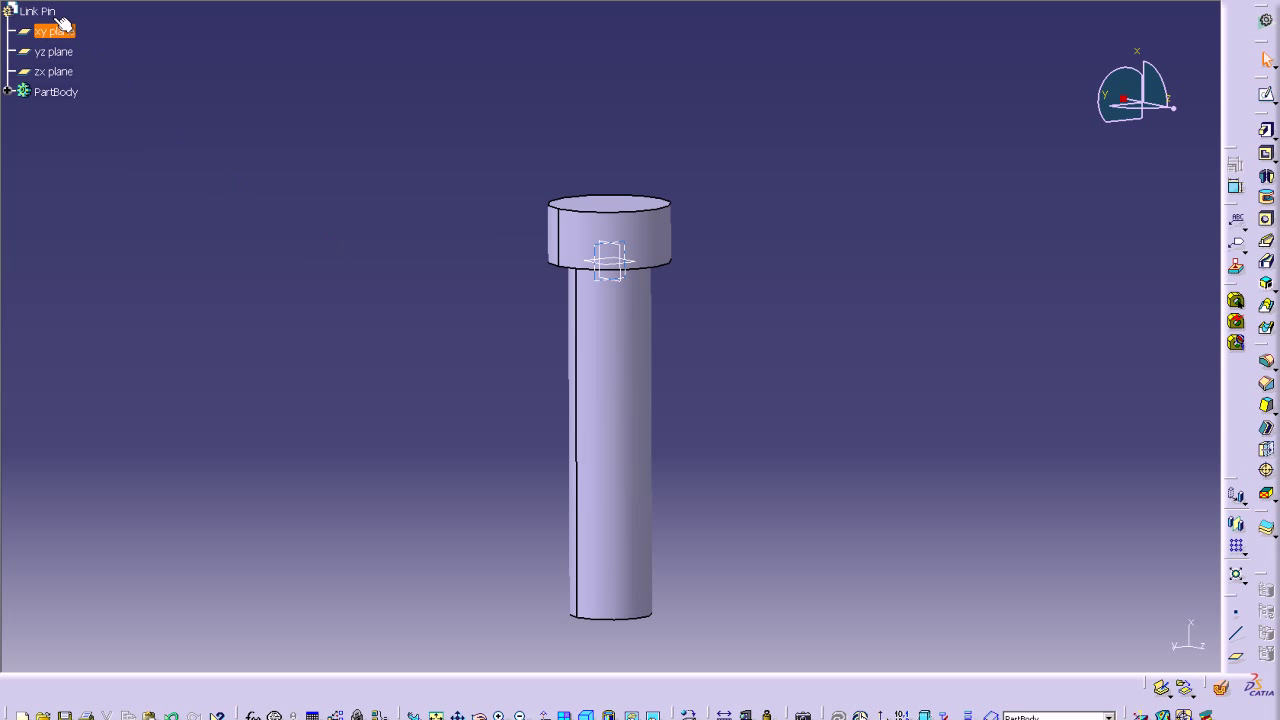